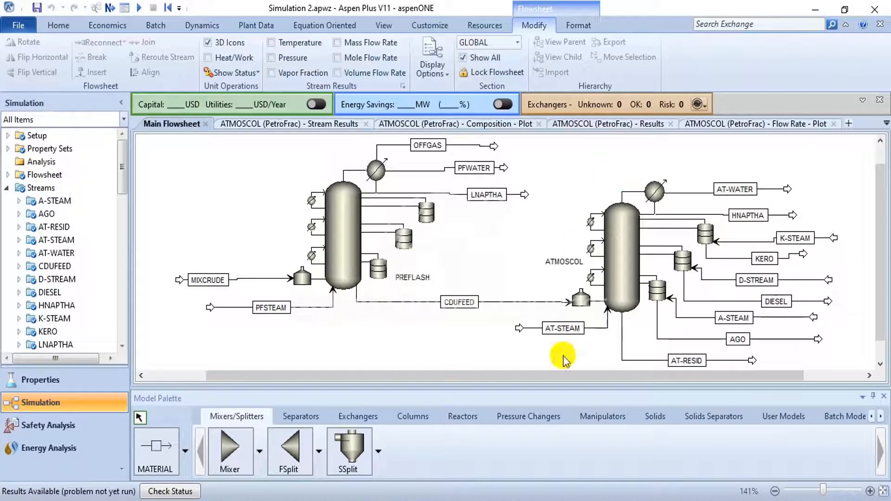
left_click(656, 251)
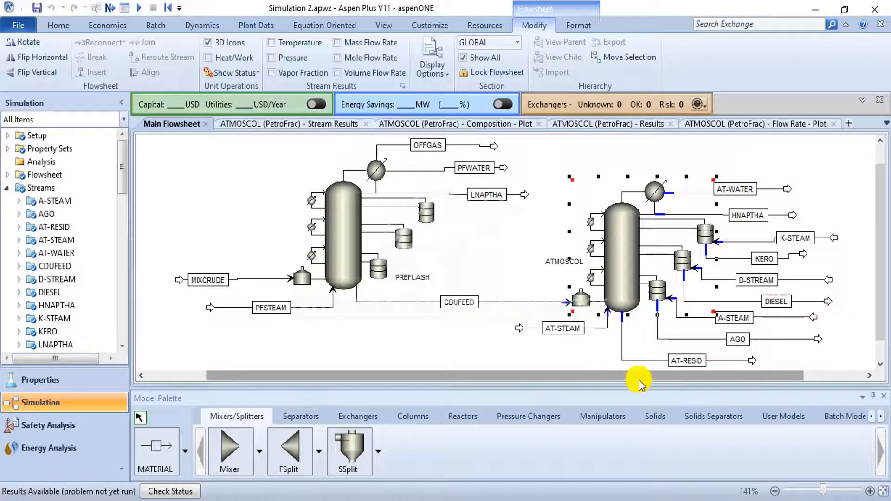
left_click_drag(641, 377, 716, 378)
left_click(800, 198)
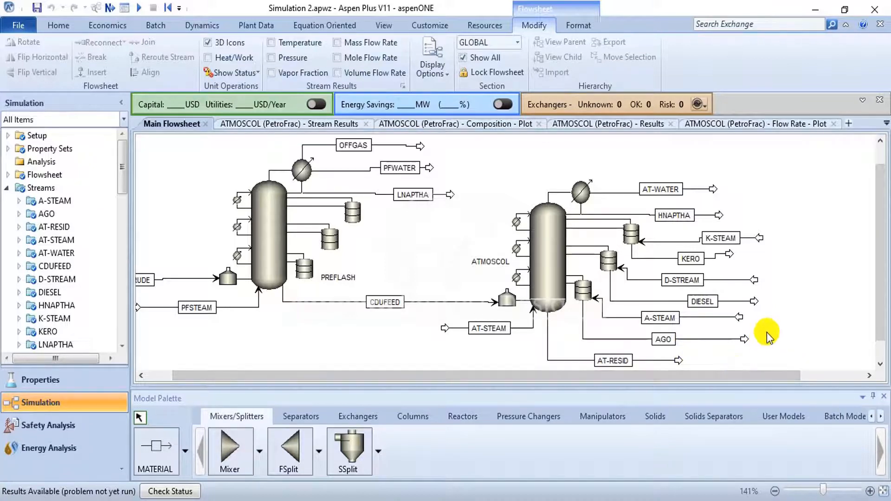
left_click_drag(796, 374, 859, 382)
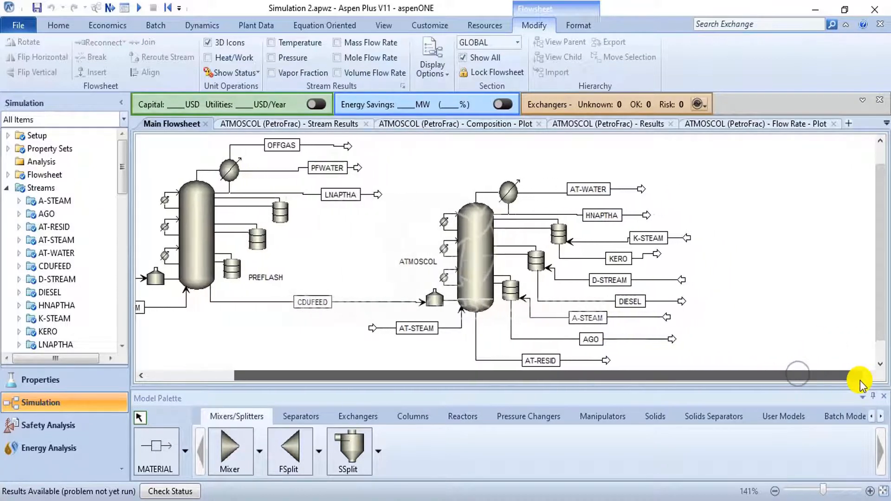
left_click_drag(881, 308, 882, 274)
scroll(785, 267, "down", 4)
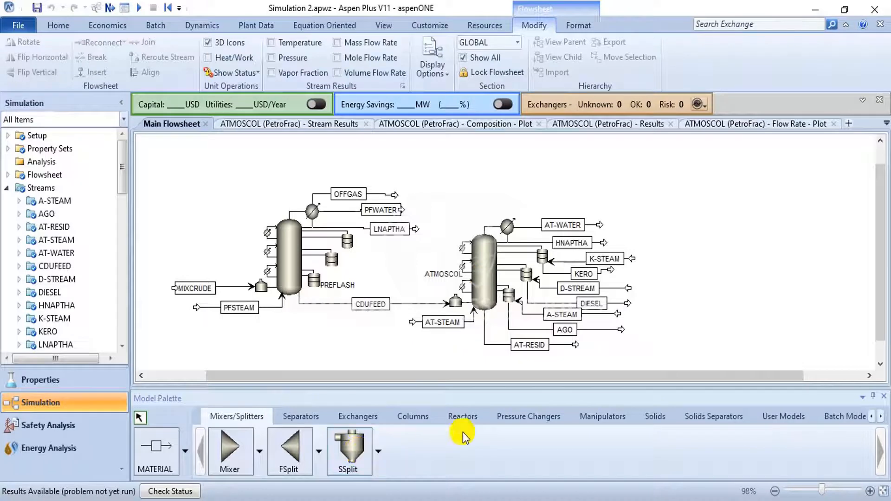
- Review the vacuum unit flowsheet in the Aspen Plus PDF guide and browse the available PetroFrac column icons
left_click(417, 419)
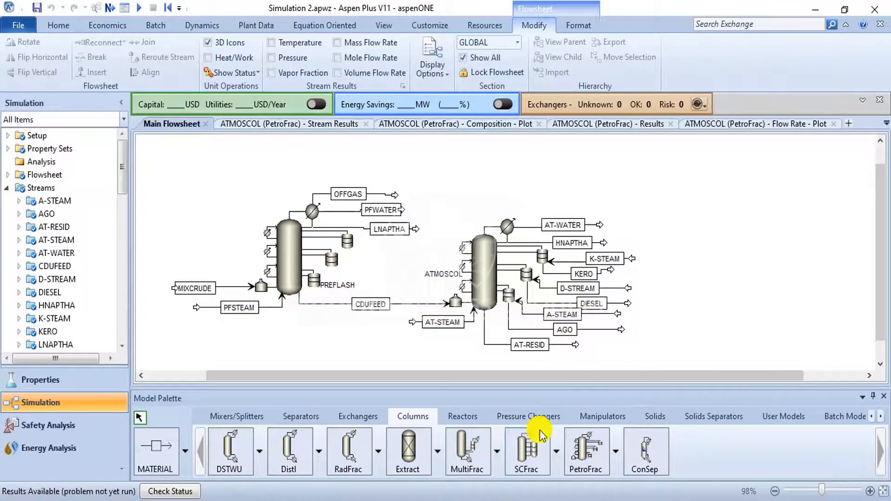
left_click(494, 500)
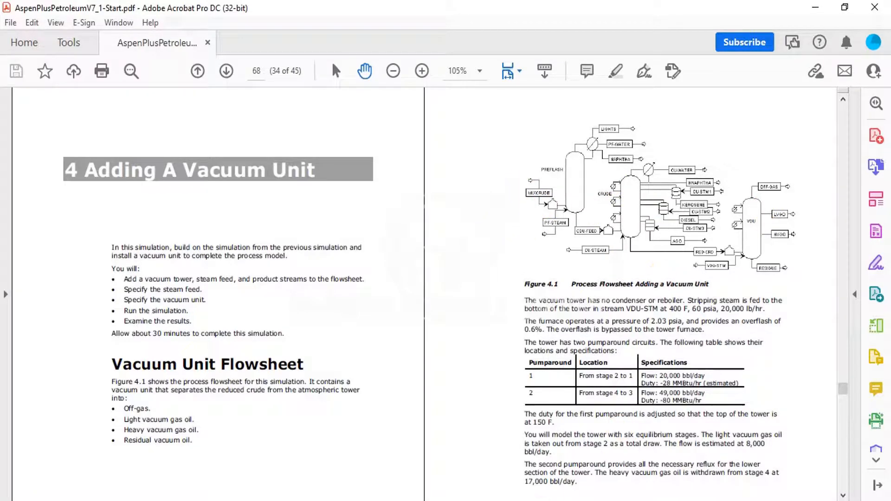
left_click(501, 500)
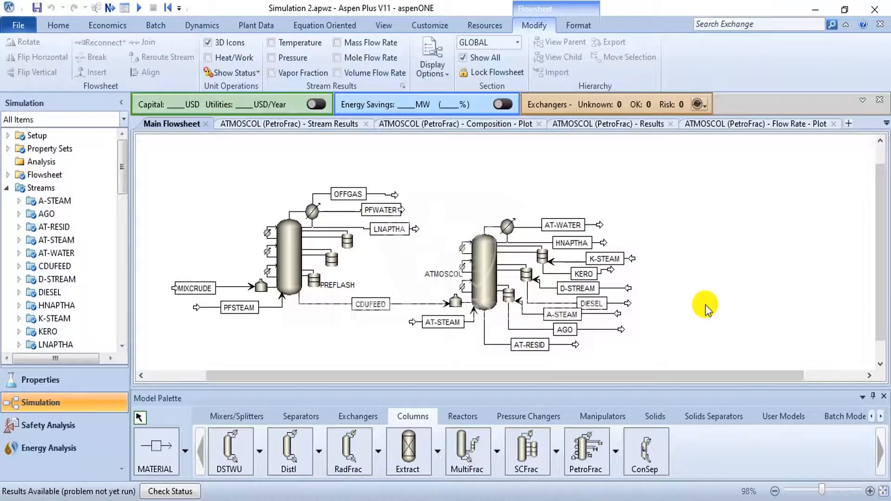
left_click(615, 455)
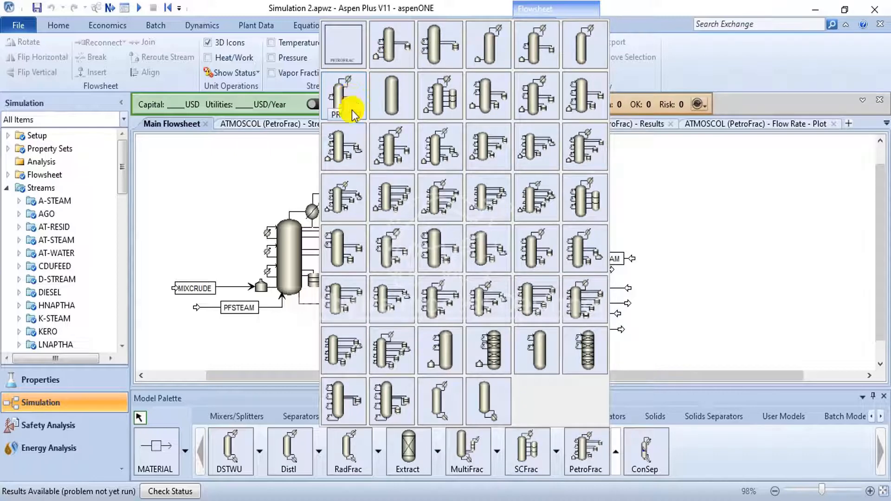
left_click(298, 270)
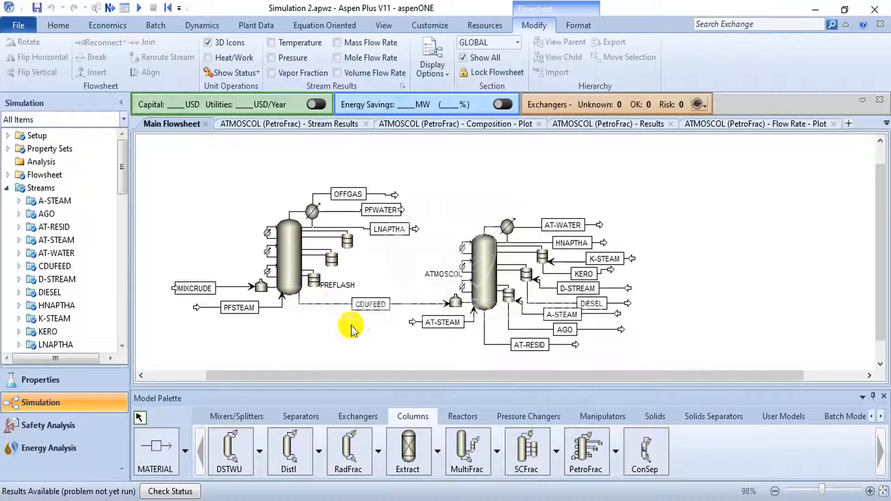
left_click(613, 455)
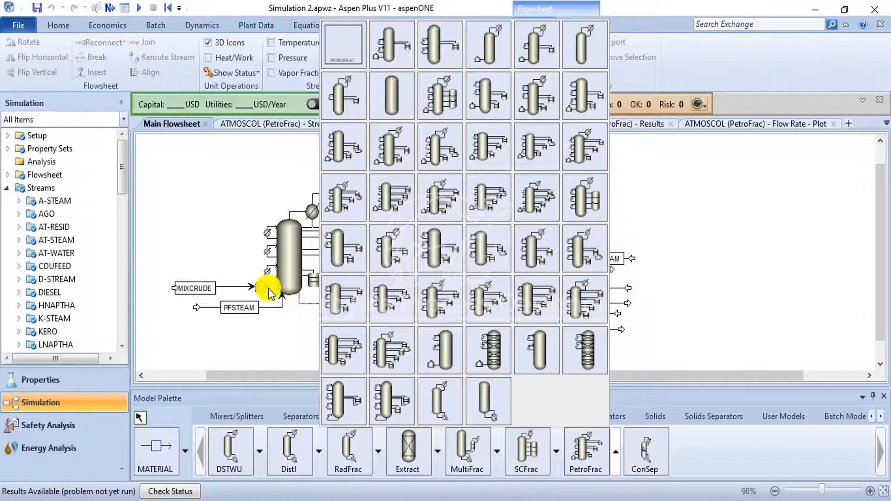
- Exchange the PREFLASH column's icon repeatedly until it shows a condenser and a furnace without side strippers or pumparounds
left_click(287, 264)
right_click(289, 264)
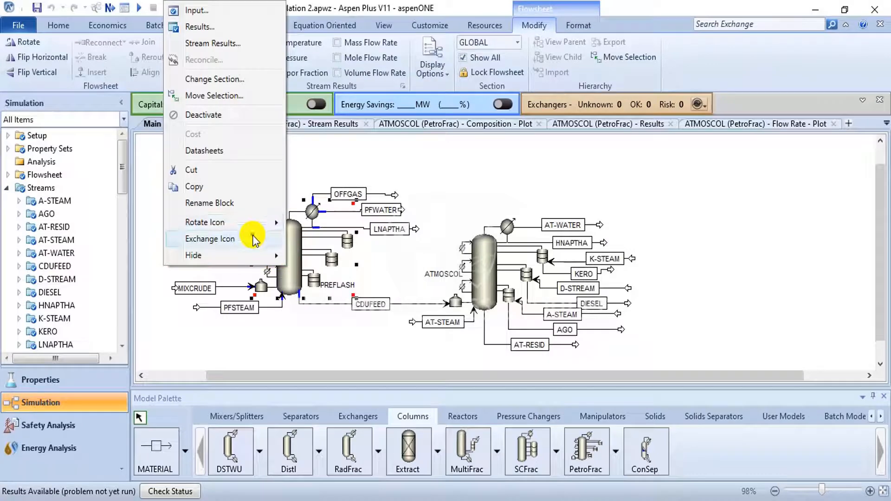
left_click(254, 237)
right_click(288, 249)
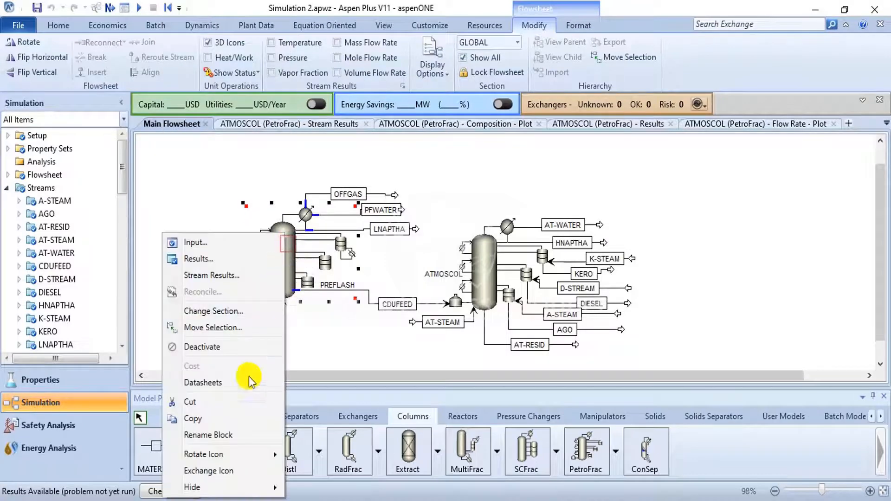
left_click(232, 469)
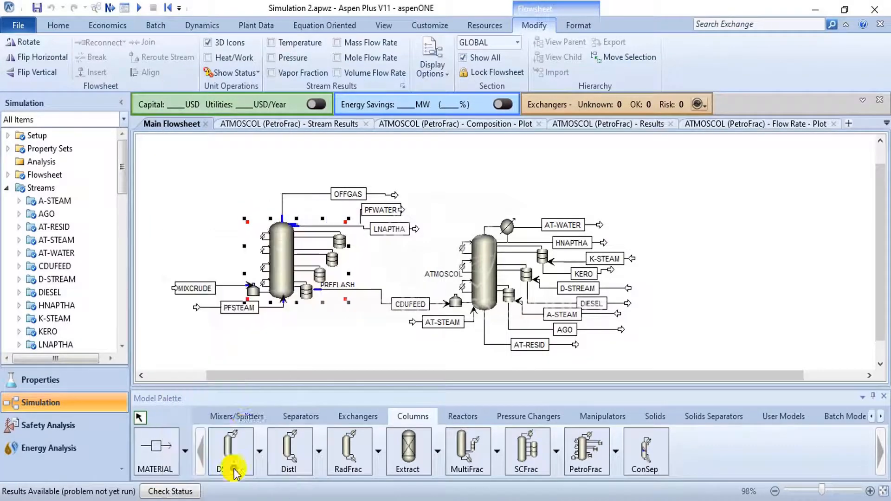
right_click(289, 272)
left_click(239, 242)
right_click(297, 255)
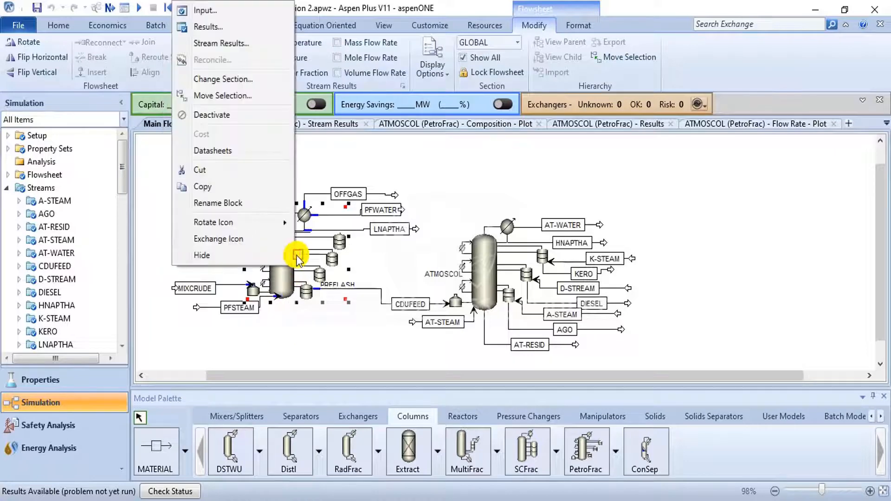
left_click(258, 237)
right_click(296, 255)
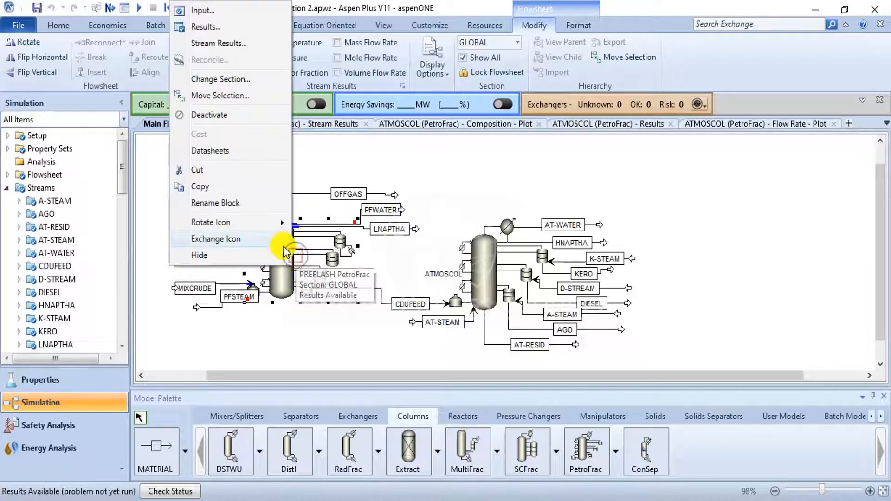
left_click(283, 236)
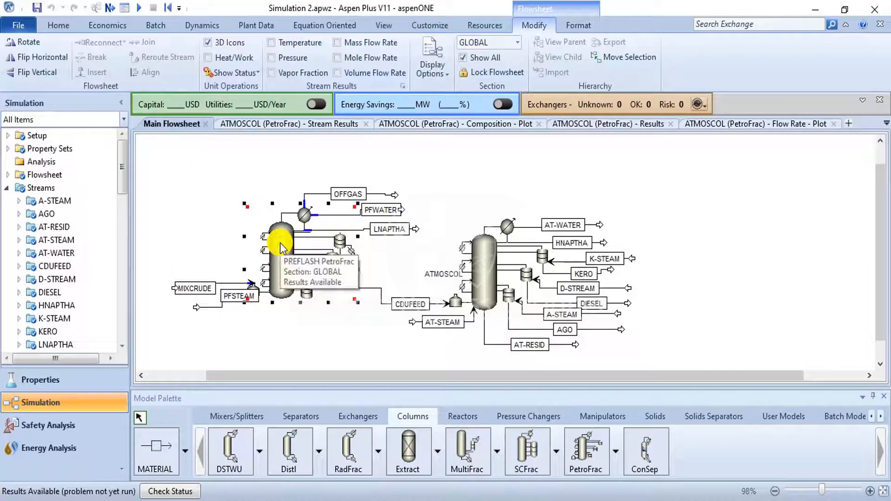
key("ctrl+k")
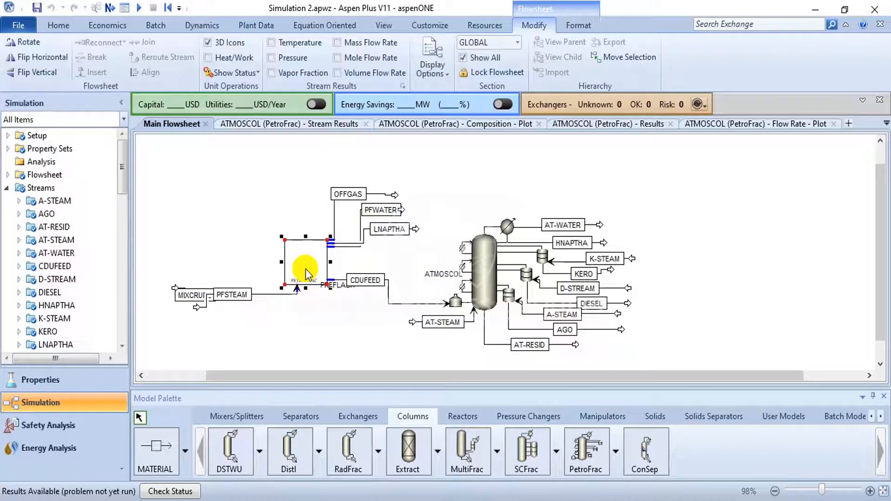
right_click(304, 270)
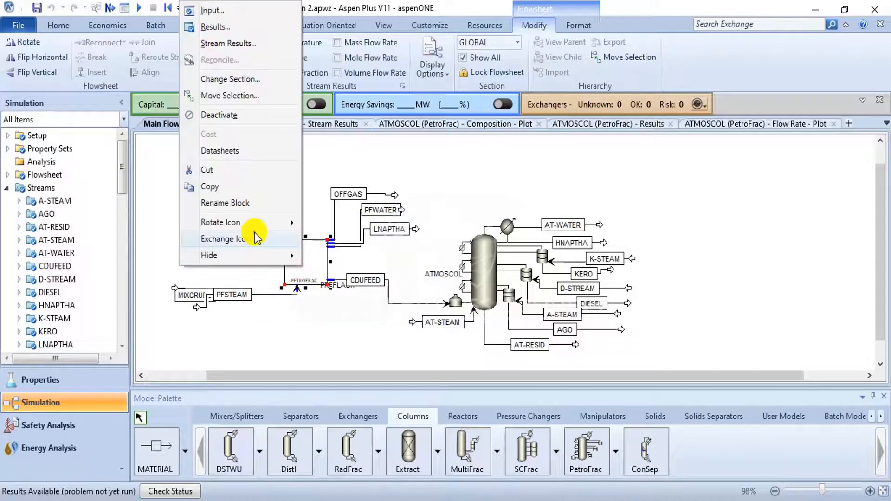
left_click(255, 237)
right_click(294, 242)
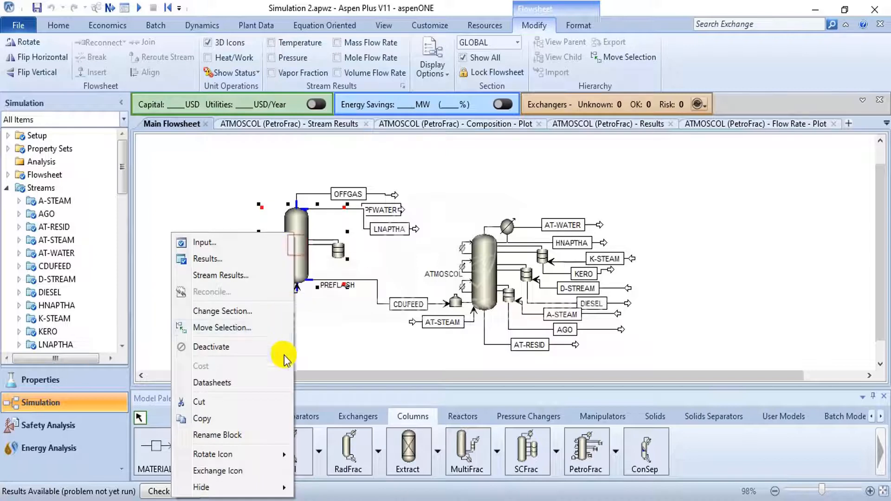
left_click(242, 472)
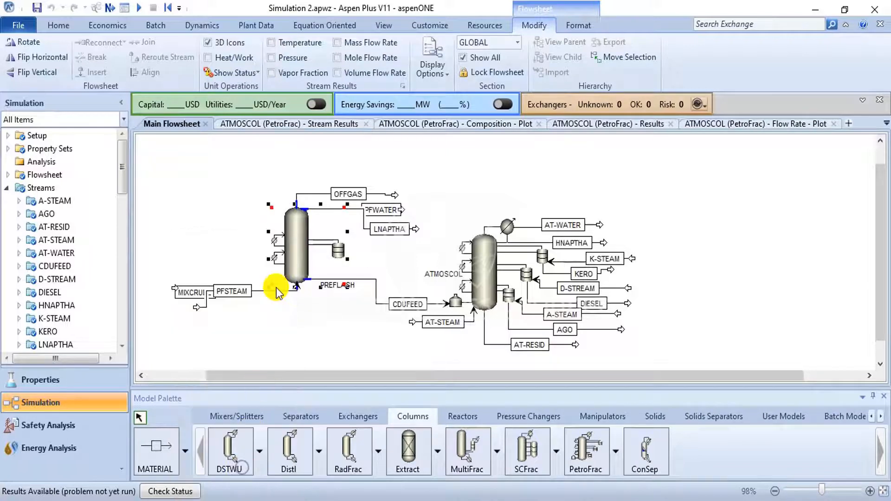
right_click(289, 246)
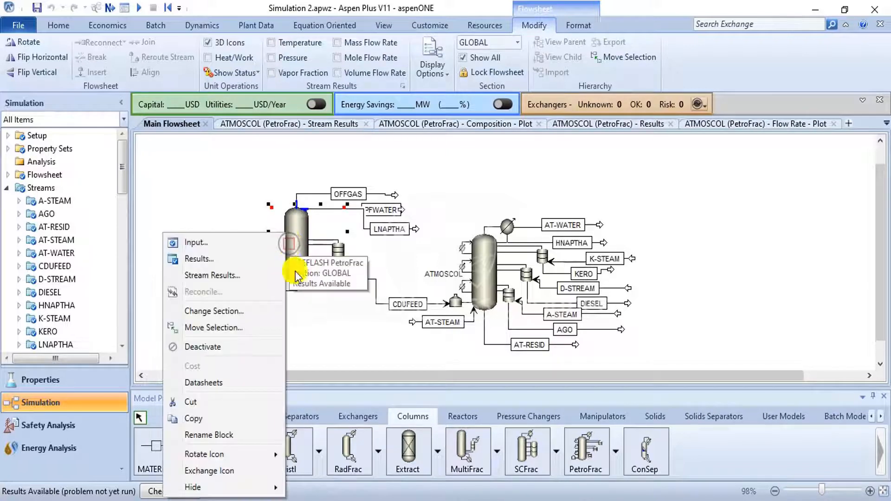
left_click(264, 465)
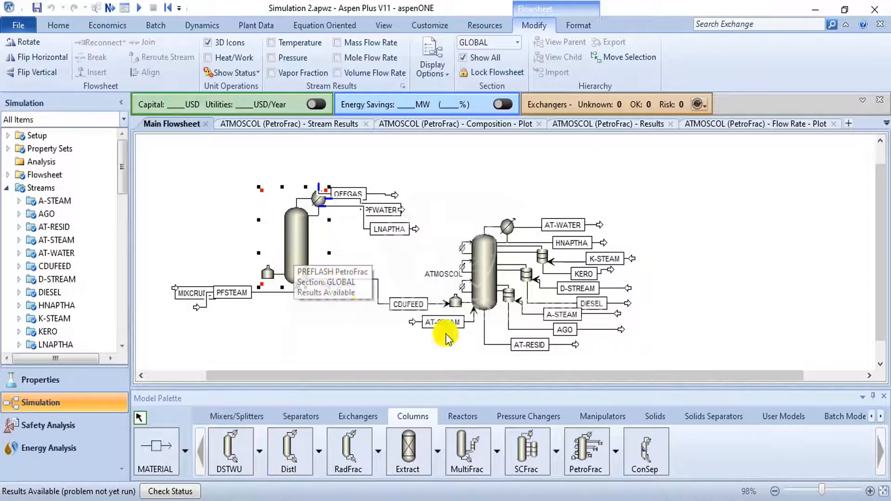
left_click(617, 457)
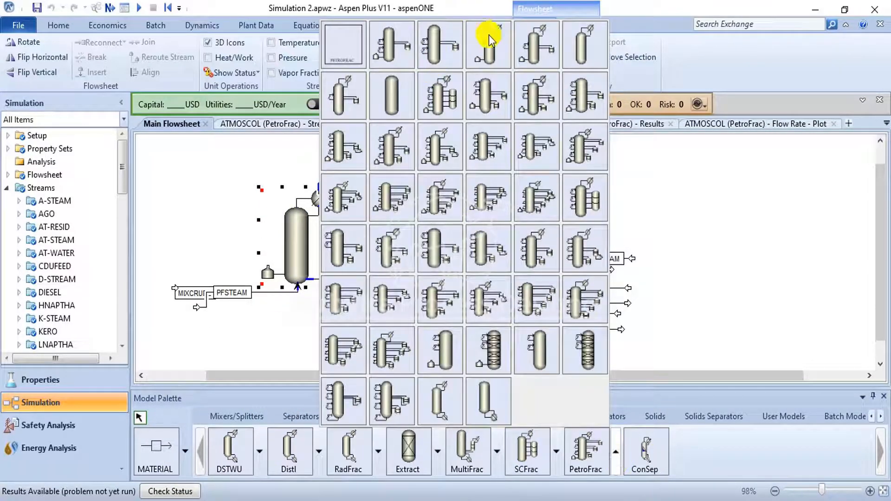
left_click(171, 276)
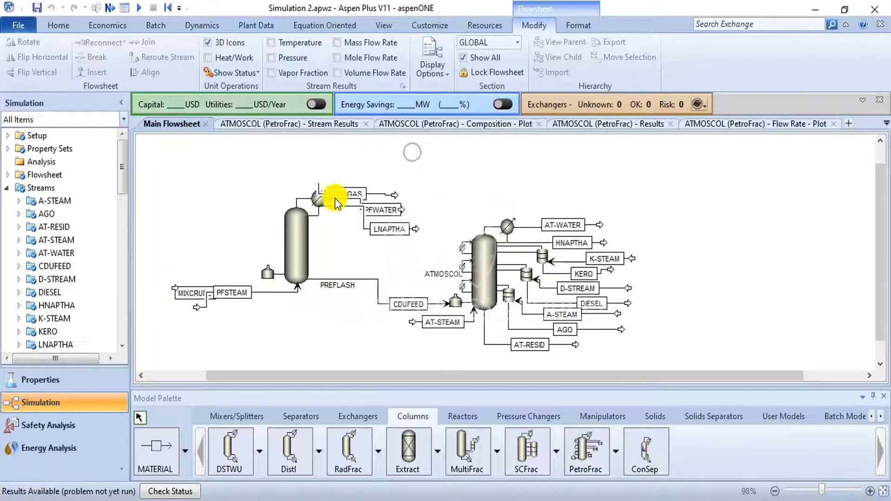
- Move the OFFGAS stream and its outlet above the PREFLASH condenser and straighten the PFWATER stream beside the condenser
left_click_drag(329, 194, 340, 179)
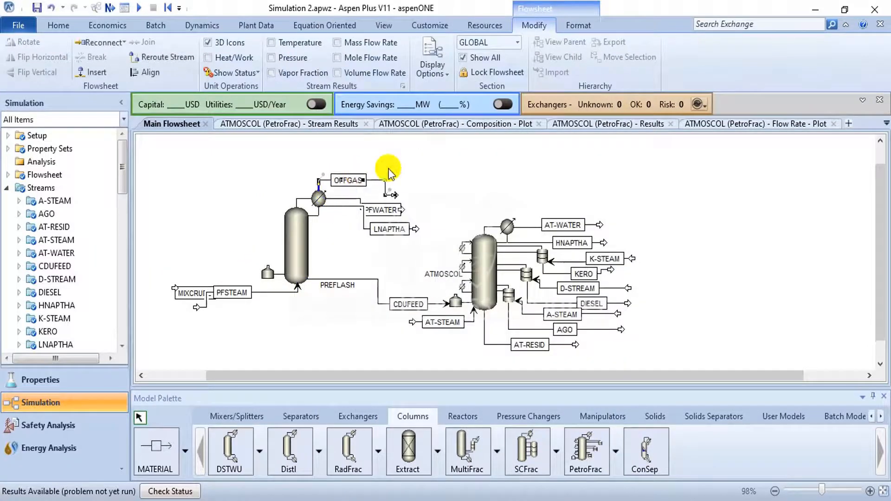
left_click_drag(392, 195, 412, 169)
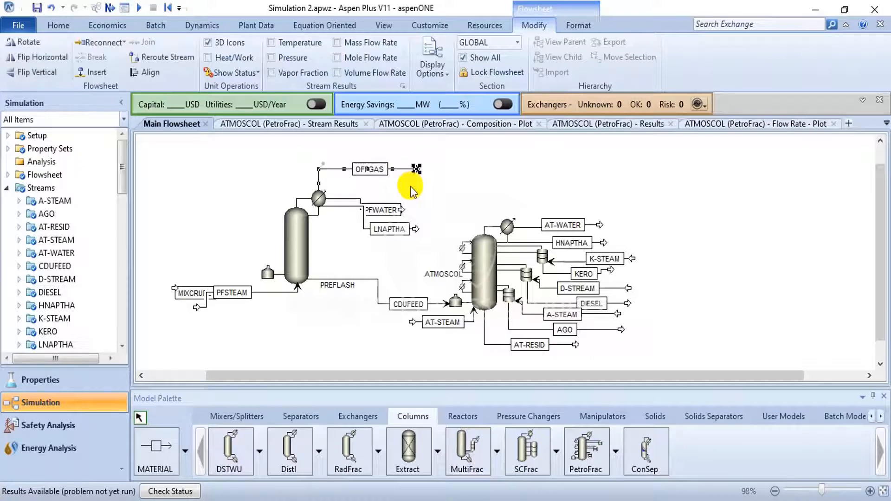
left_click(423, 198)
left_click_drag(402, 202, 429, 195)
left_click(453, 191)
left_click(446, 184)
left_click(425, 197)
left_click(156, 74)
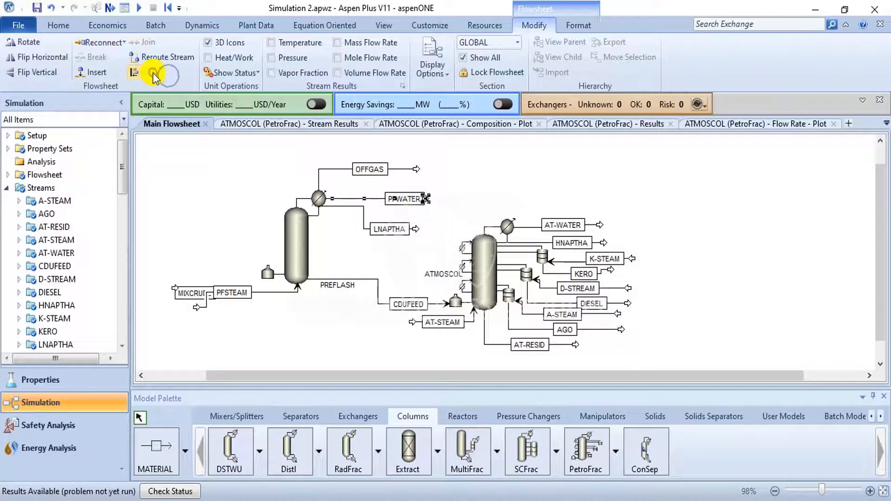
left_click_drag(391, 204, 370, 205)
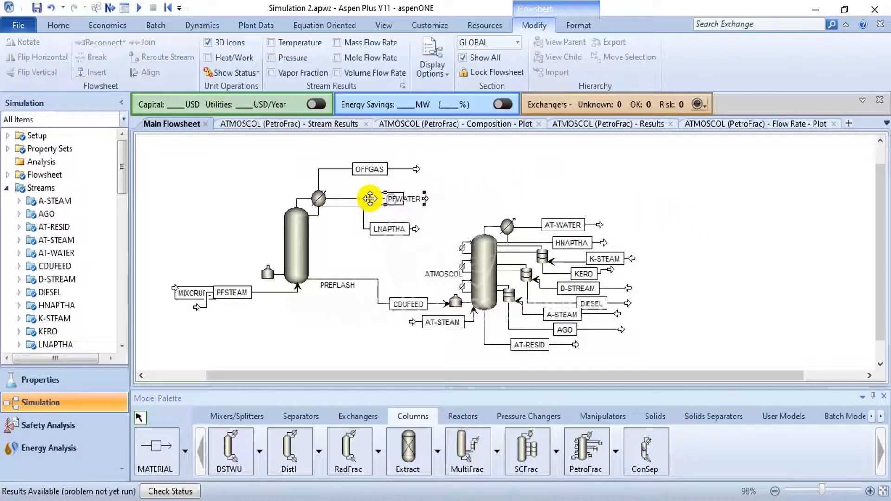
left_click(440, 213)
- Reroute the LNAPTHA stream just below PFWATER by lowering its line and raising its outlet end
left_click(345, 206)
left_click_drag(323, 207, 322, 215)
left_click(464, 196)
left_click_drag(414, 229, 420, 217)
left_click(452, 215)
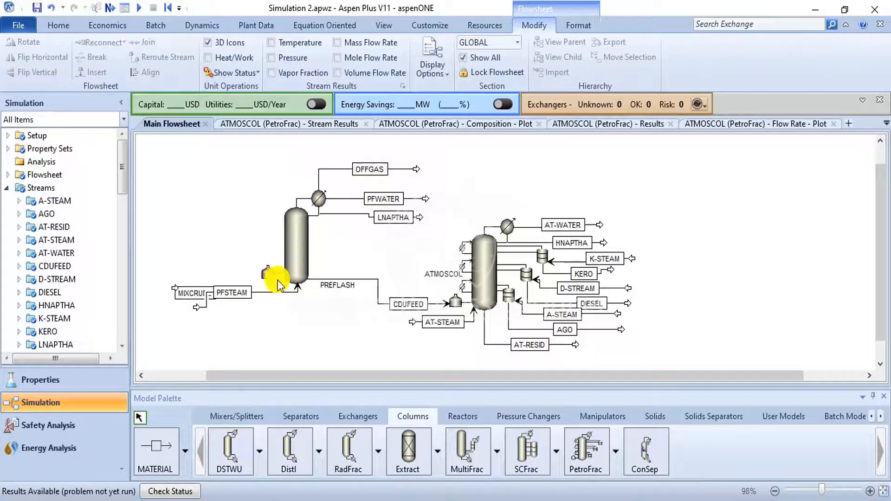
- Move the MIXCRUDE stream line and label below PFSTEAM to separate the two overlapping feeds
left_click(297, 295)
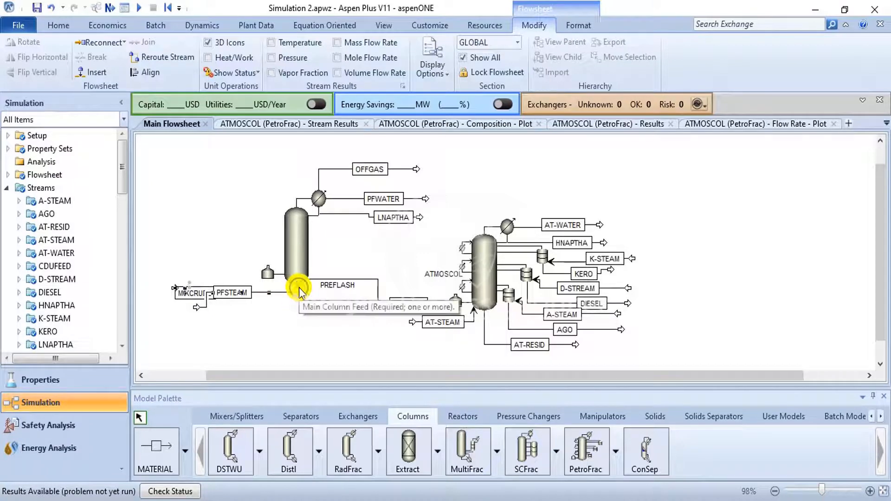
left_click(297, 289)
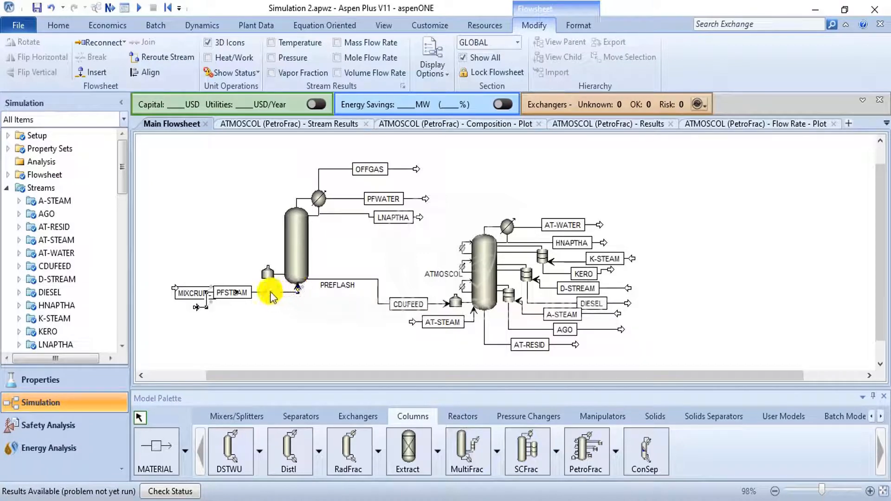
left_click_drag(266, 292, 278, 326)
left_click(325, 309)
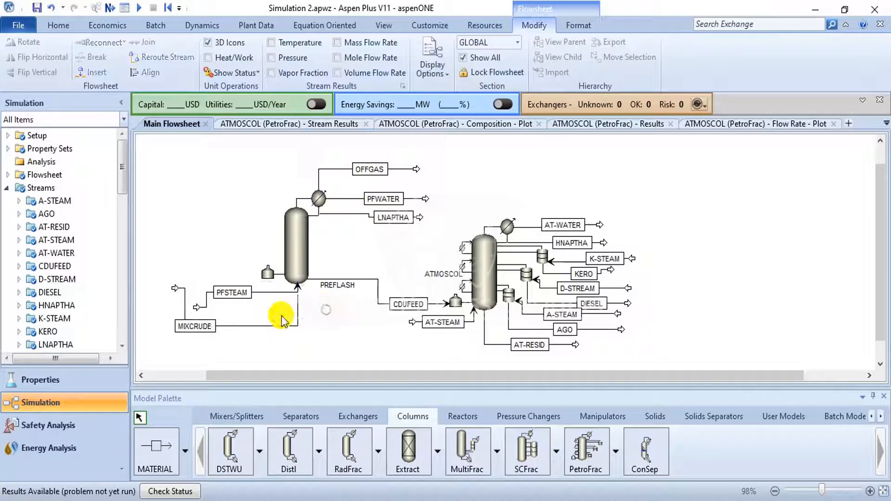
- Reconnect the MIXCRUDE stream from the bottom of the PREFLASH column to its furnace inlet
left_click(297, 313)
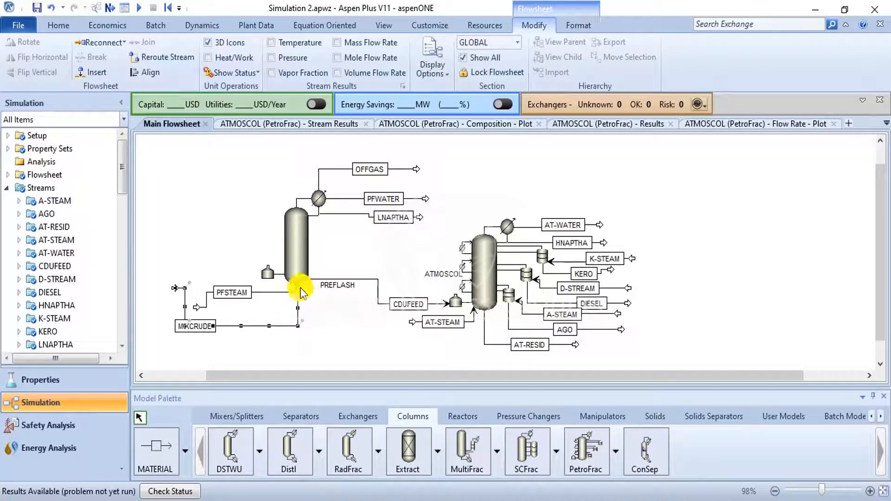
scroll(297, 285, "up", 3)
scroll(292, 281, "up", 1)
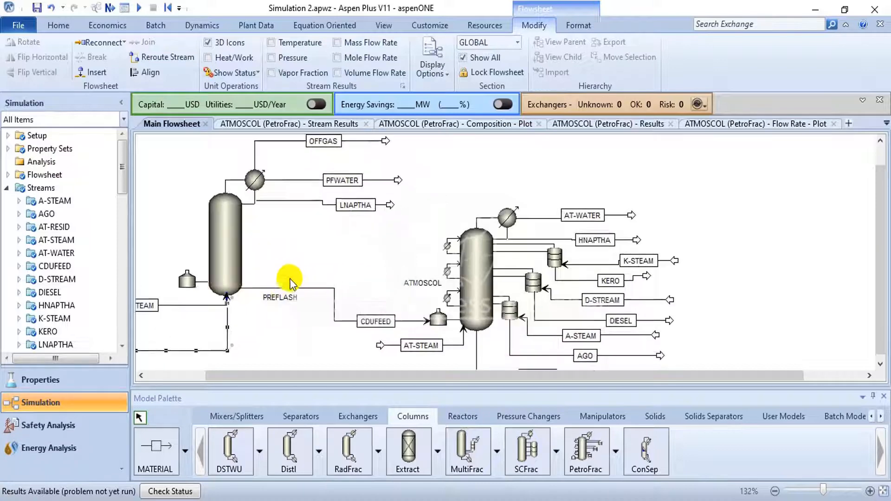
left_click(226, 299)
left_click_drag(226, 300, 170, 283)
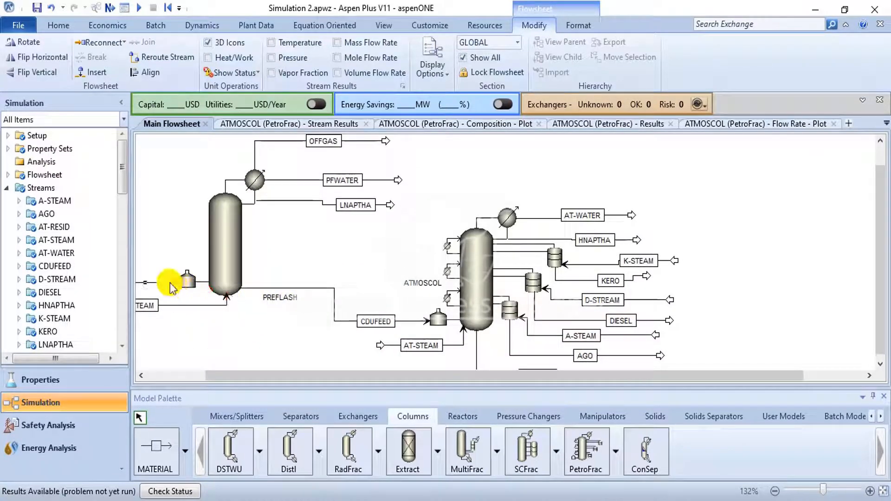
- Move the PFSTEAM stream's inlet end and label closer to the PREFLASH column, just below its bottom, clear of MIXCRUDE
left_click_drag(235, 374, 143, 369)
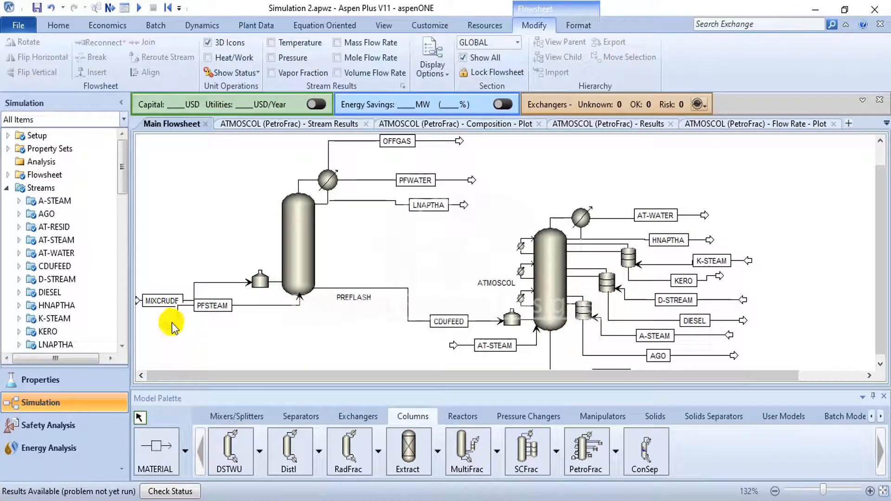
left_click_drag(172, 324, 243, 318)
left_click(200, 261)
left_click(335, 339)
left_click(325, 323)
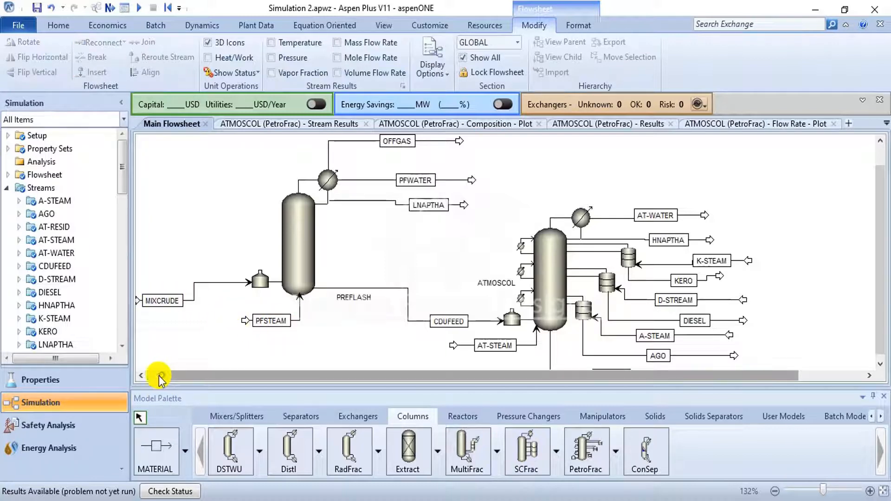
- Straighten the MIXCRUDE feed by raising its line, label and inlet end level with the PREFLASH furnace inlet
left_click(141, 376)
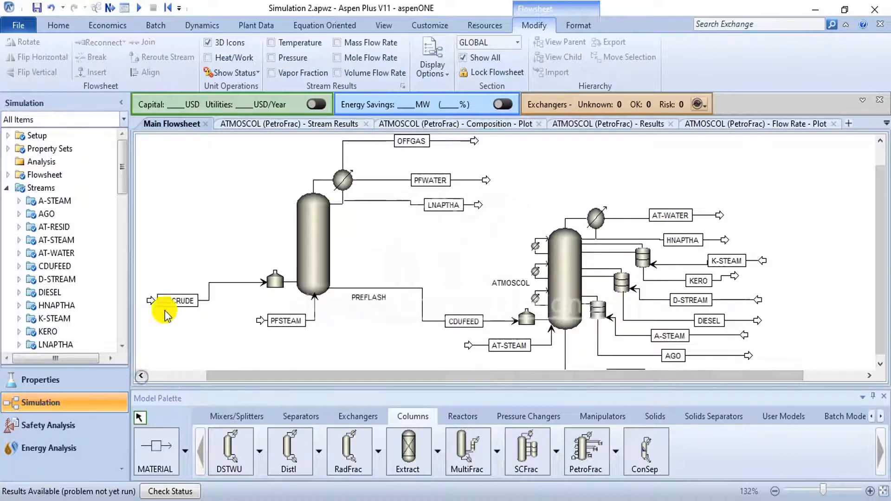
left_click_drag(150, 301, 224, 285)
left_click(184, 287)
left_click(217, 293)
left_click(254, 335)
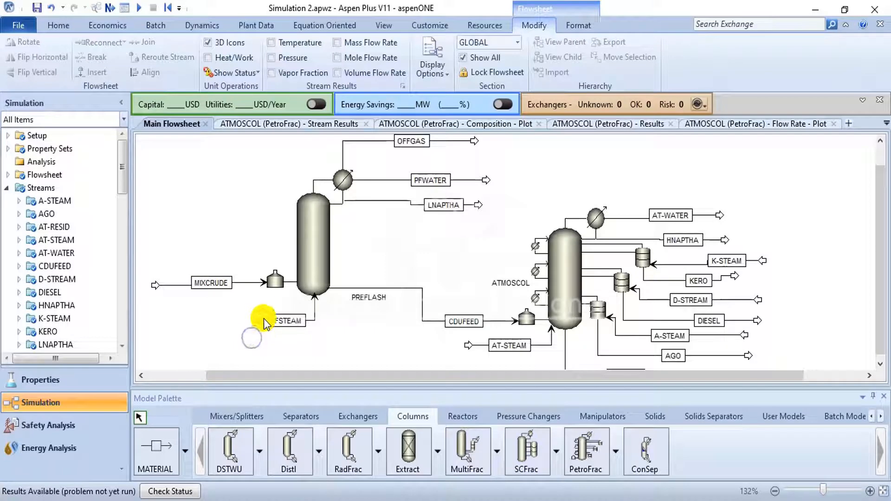
- Shift PFSTEAM's connection toward the left side of the PREFLASH column bottom and raise the stream's inlet end
left_click(315, 305)
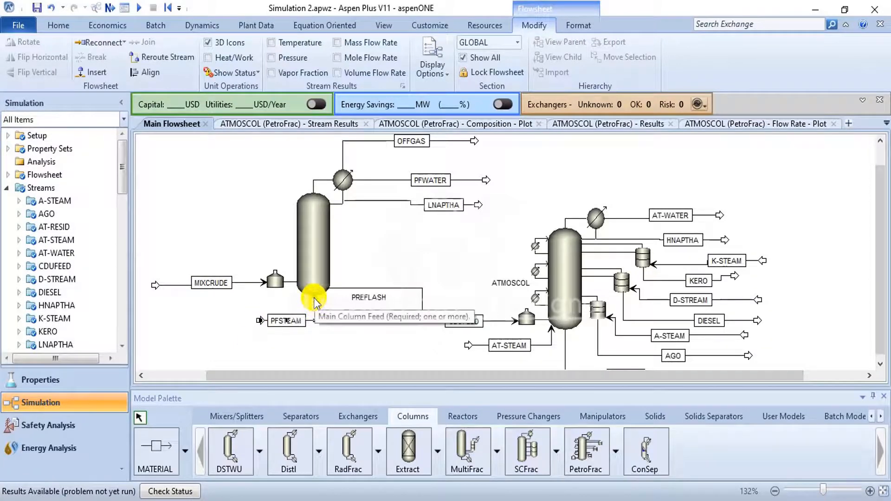
scroll(297, 299, "up", 1)
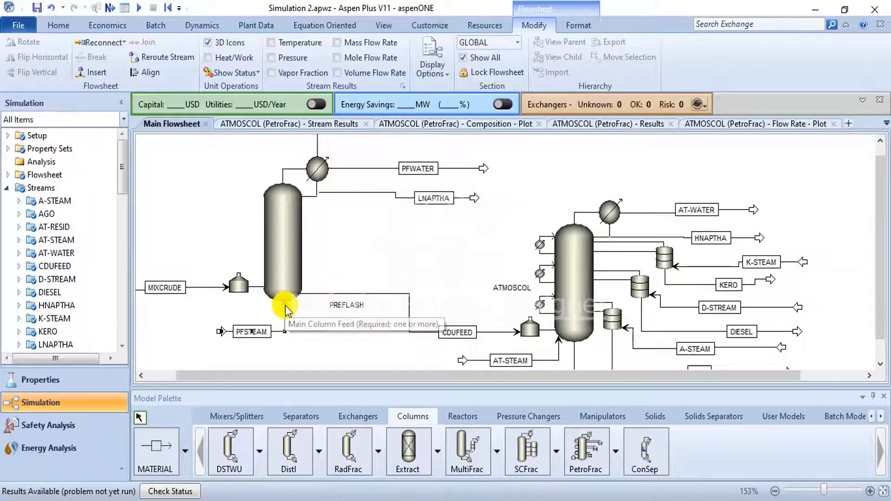
scroll(284, 304, "up", 1)
left_click(261, 311)
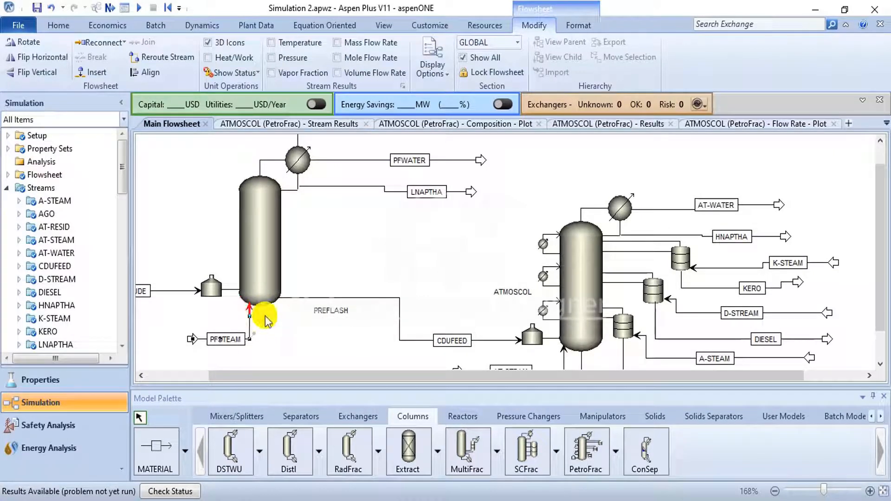
left_click(256, 317)
left_click_drag(194, 343, 181, 327)
left_click(303, 337)
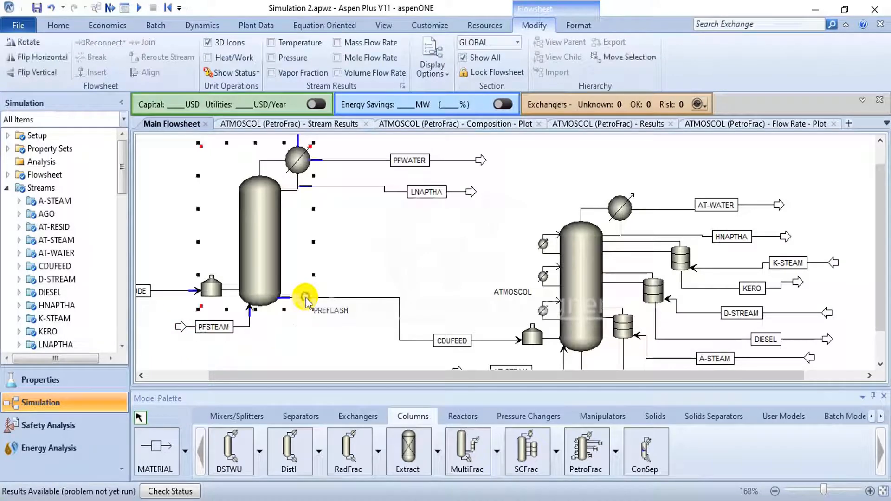
- Relocate the CDUFEED outlet connection from the side of the PREFLASH column to its bottom, beside PFSTEAM
left_click(283, 297)
left_click_drag(283, 297, 279, 309)
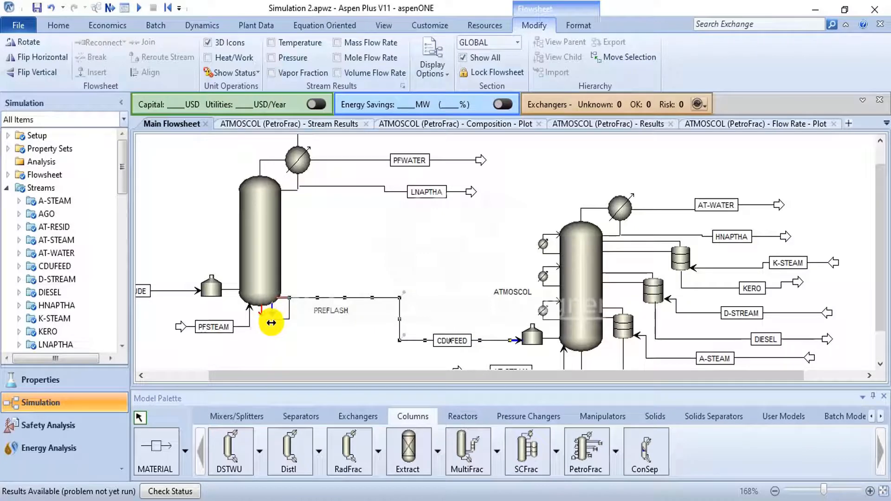
left_click_drag(272, 322, 272, 322)
left_click(347, 279)
- Move the PFSTEAM stream's inlet arrow further left so its label no longer overlaps it
scroll(374, 271, "down", 4)
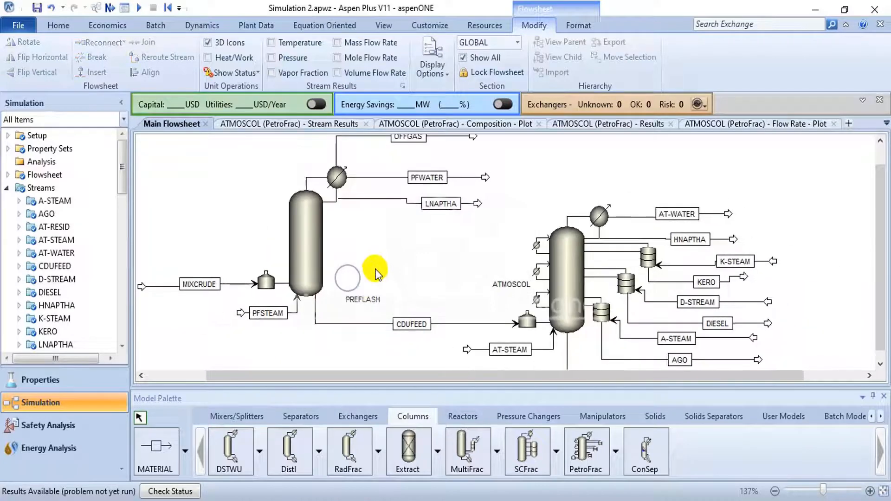
scroll(464, 269, "down", 2)
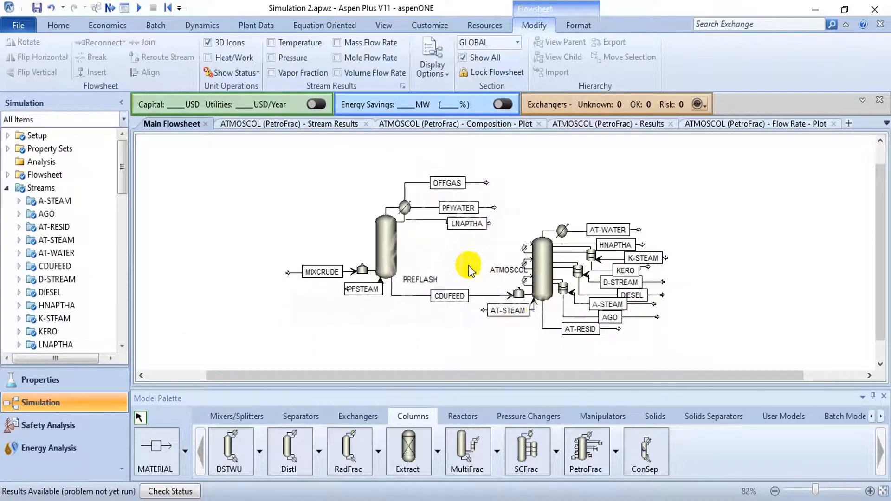
left_click_drag(611, 376, 672, 378)
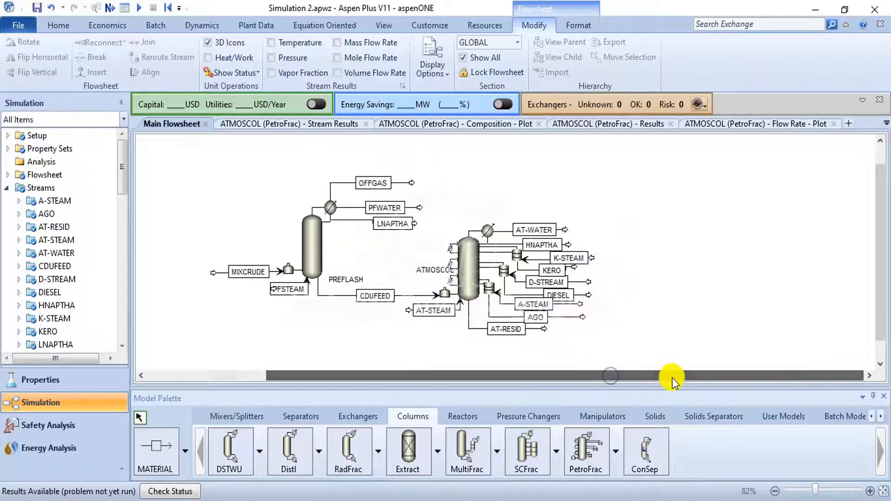
left_click(699, 285)
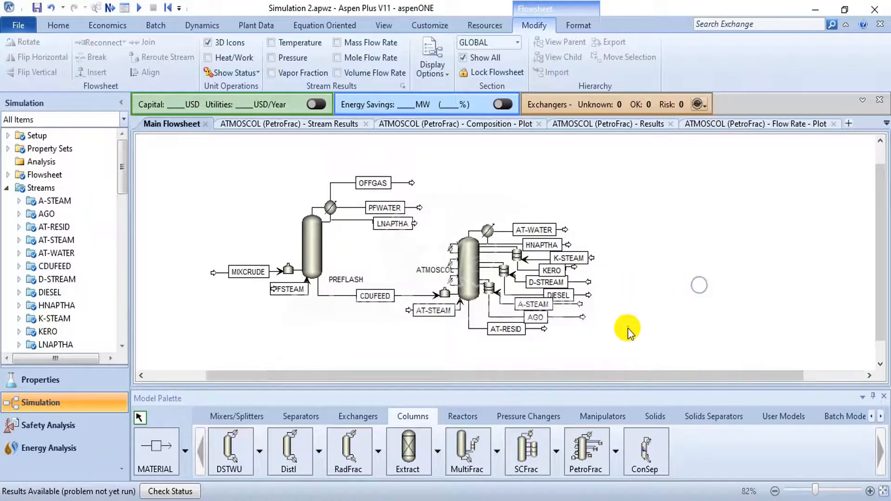
left_click(274, 294)
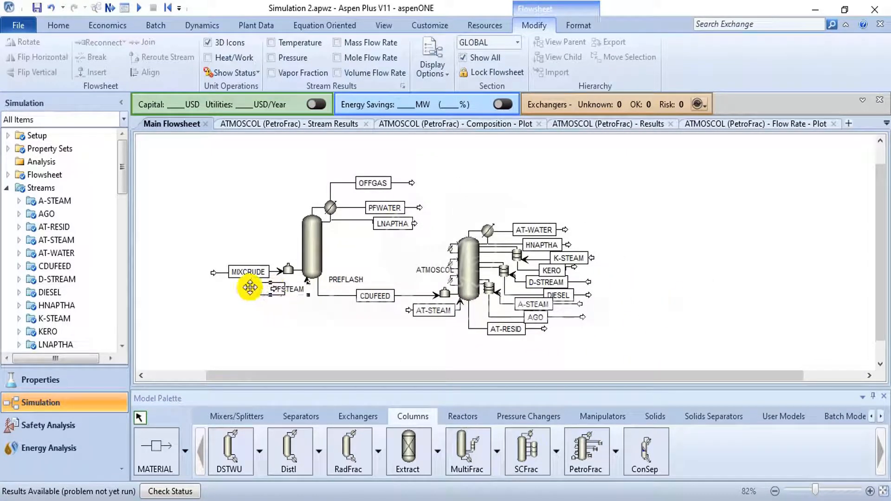
left_click(272, 318)
mouse_move(272, 290)
left_mouse_down()
mouse_move(249, 289)
mouse_move(280, 289)
left_mouse_up()
left_click(267, 324)
left_click(274, 289)
left_click(284, 302)
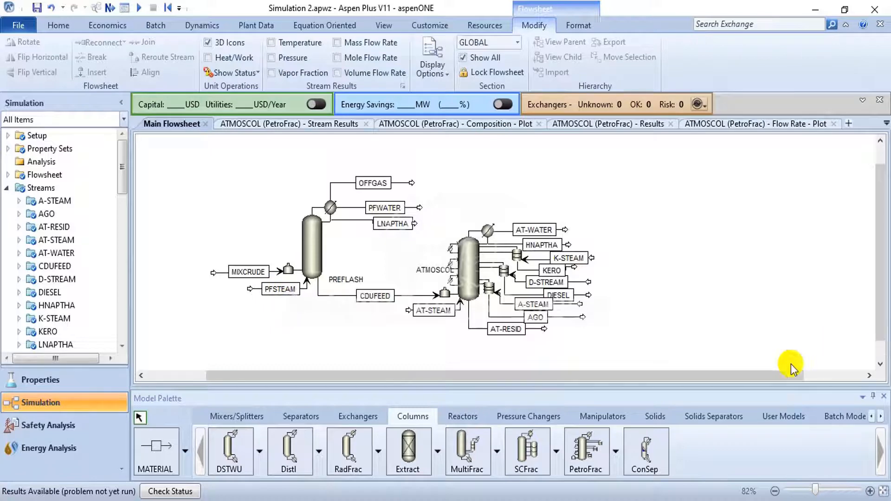
- Place a PetroFrac column with the VACUUM1F icon on the flowsheet, to the right of the atmospheric column's product streams
left_click(619, 461)
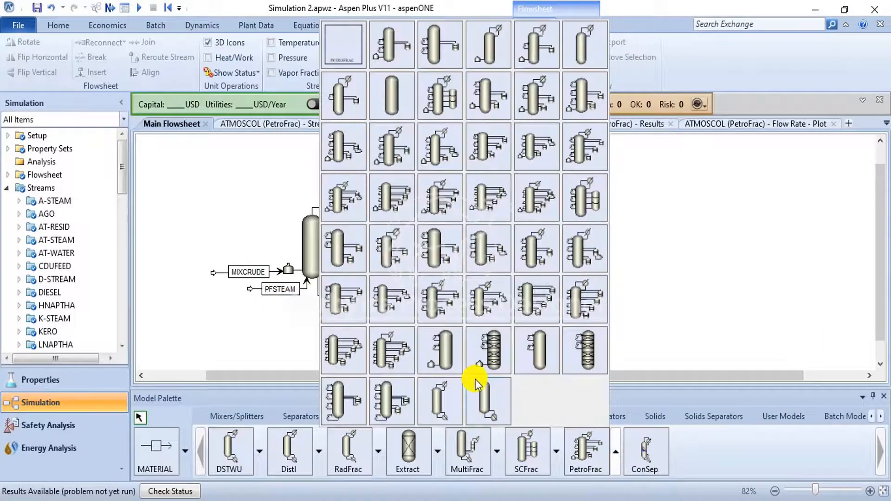
left_click(447, 349)
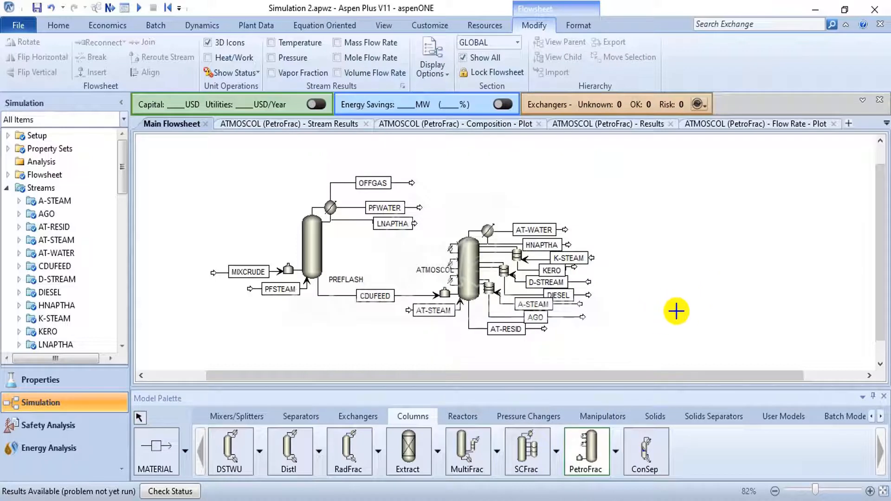
left_click(715, 300)
right_click(649, 358)
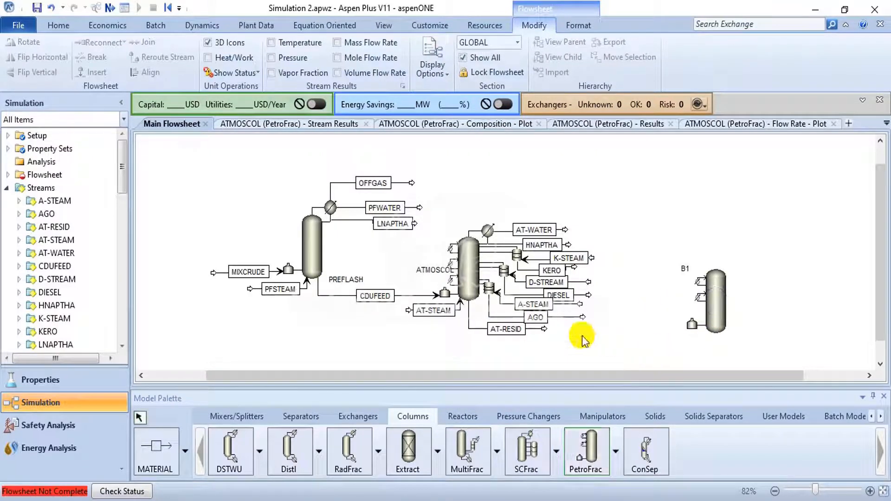
left_click_drag(721, 308, 679, 303)
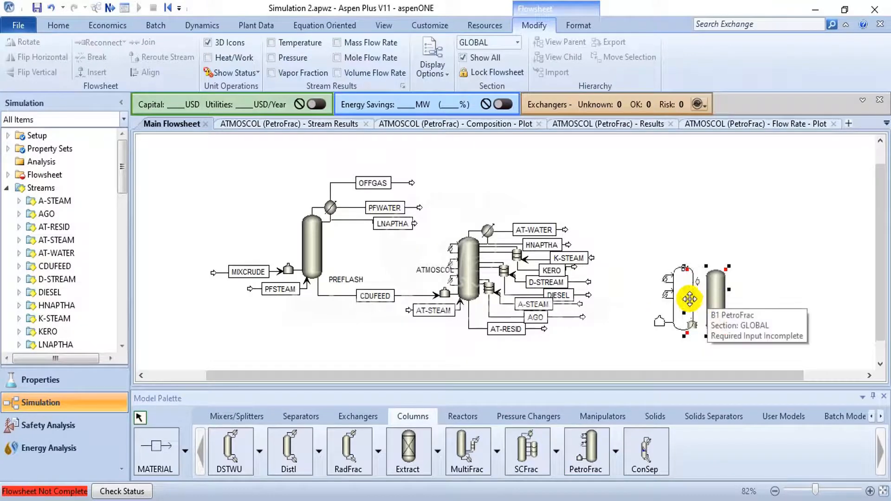
left_click(702, 236)
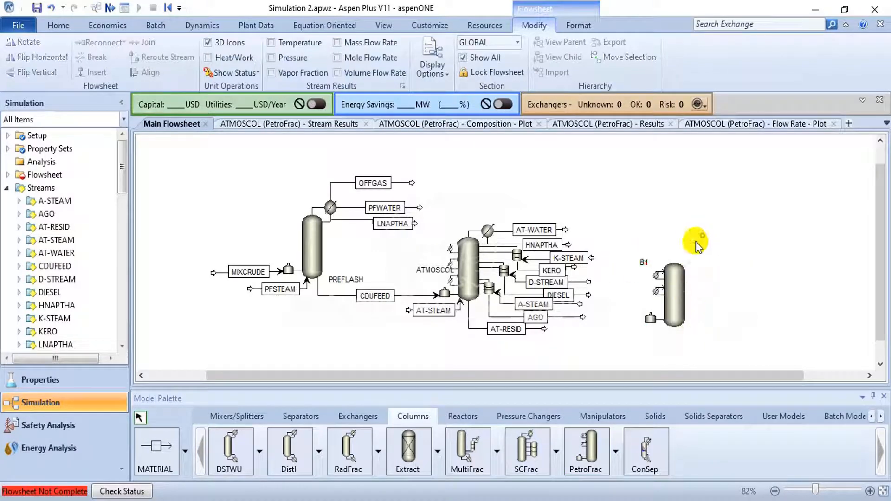
- Rename the new column block VACUMM and move its label down beside the column, above the furnace
left_click(645, 264)
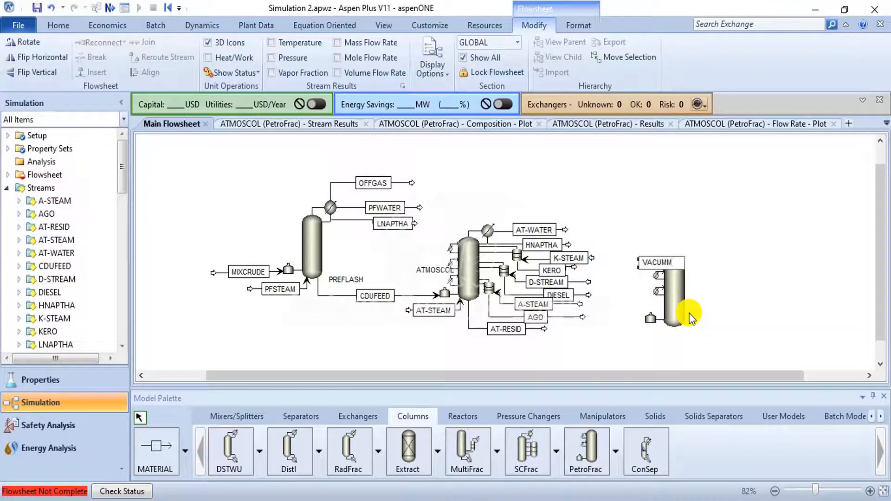
key("Return")
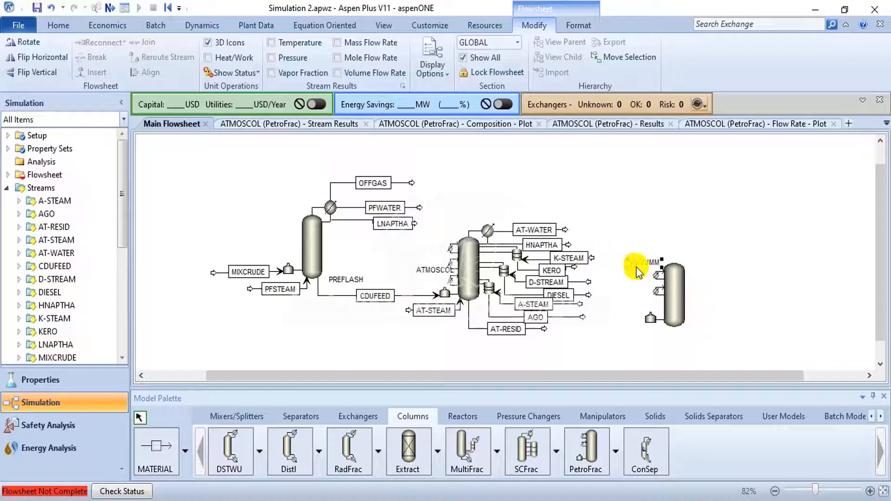
left_click_drag(639, 263, 636, 304)
left_click(636, 351)
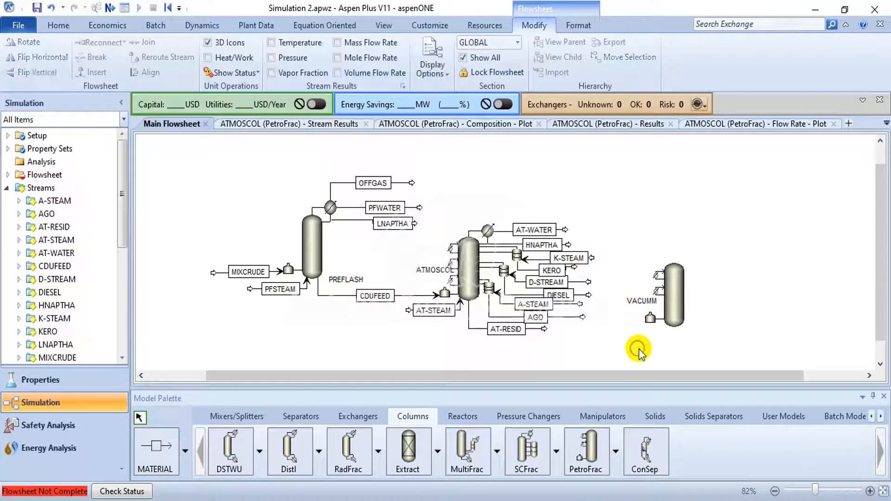
- Reconnect the destination of the AT-RESID stream to a feed port at the bottom of the VACUMM column
left_click(544, 331)
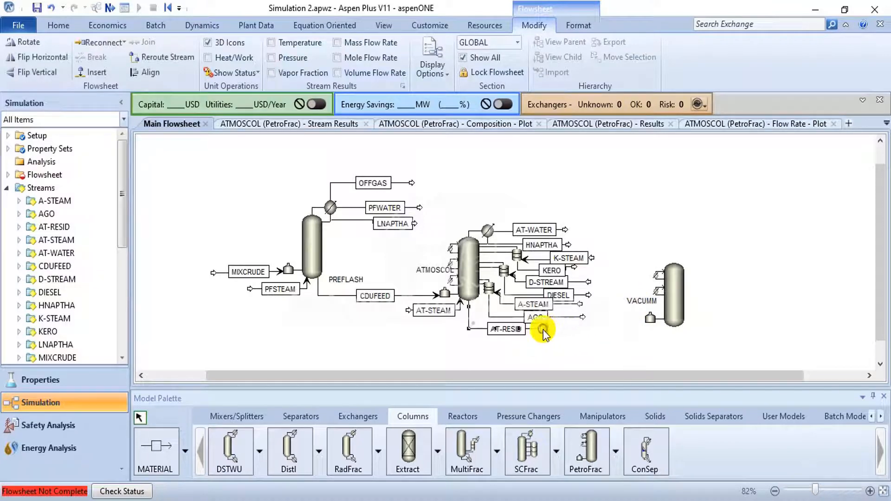
left_click(117, 42)
left_click(116, 71)
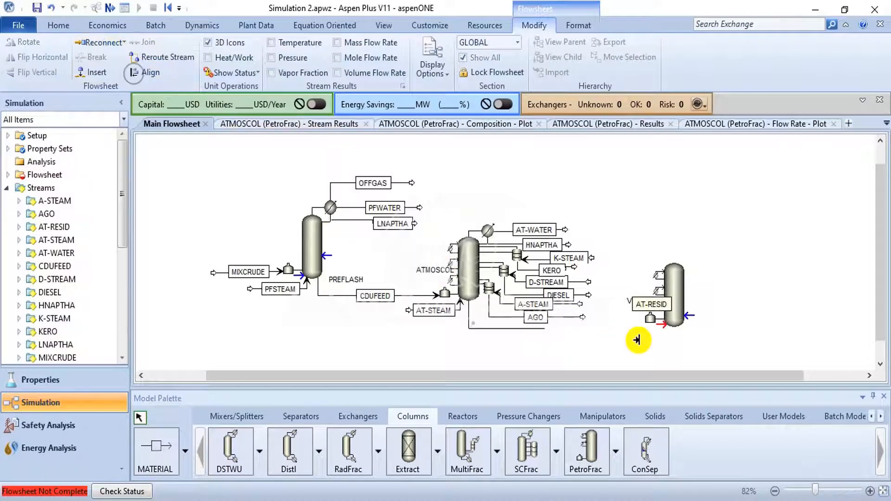
left_click(657, 326)
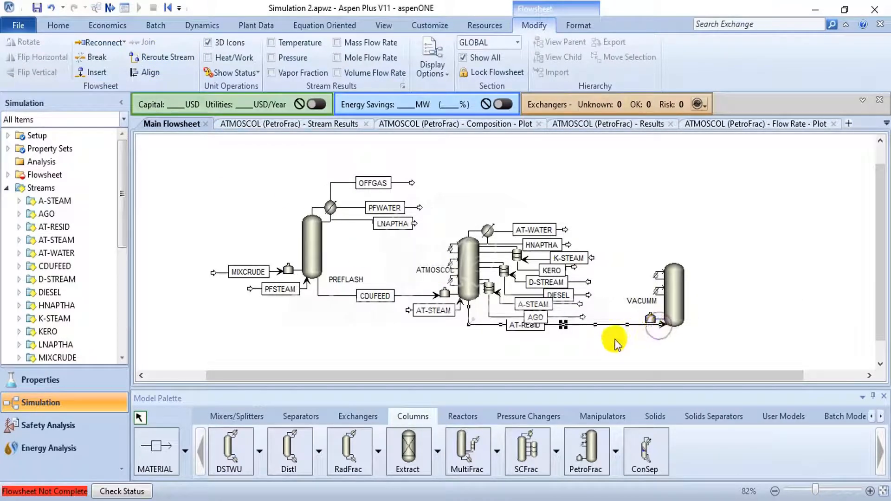
- Move the VACUMM column slightly lower on the flowsheet
left_click(673, 310)
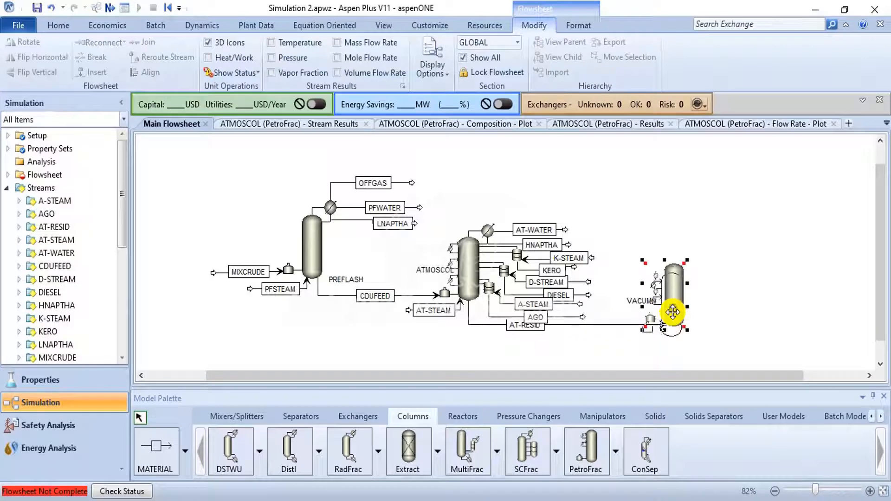
left_click_drag(674, 309, 674, 319)
left_click(719, 306)
- Move the AT-RESID connection from the VACUMM column's bottom to its furnace inlet
left_click(661, 335)
scroll(662, 335, "up", 1)
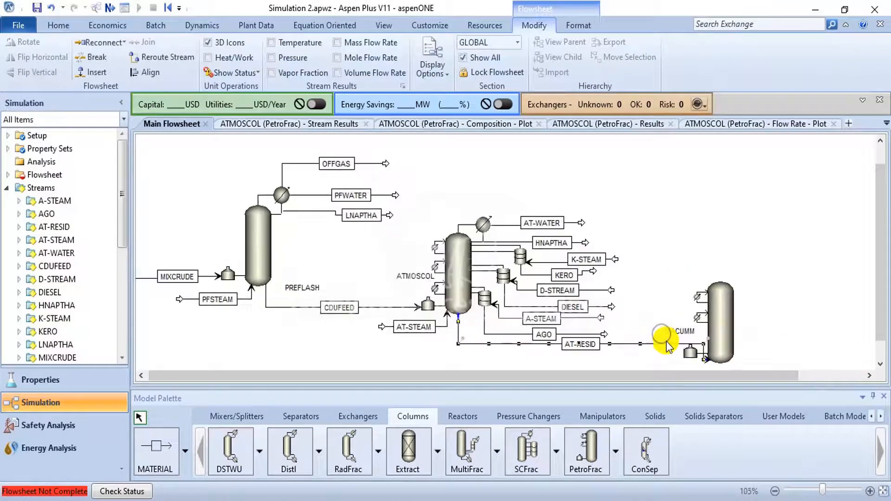
left_click_drag(880, 310, 882, 347)
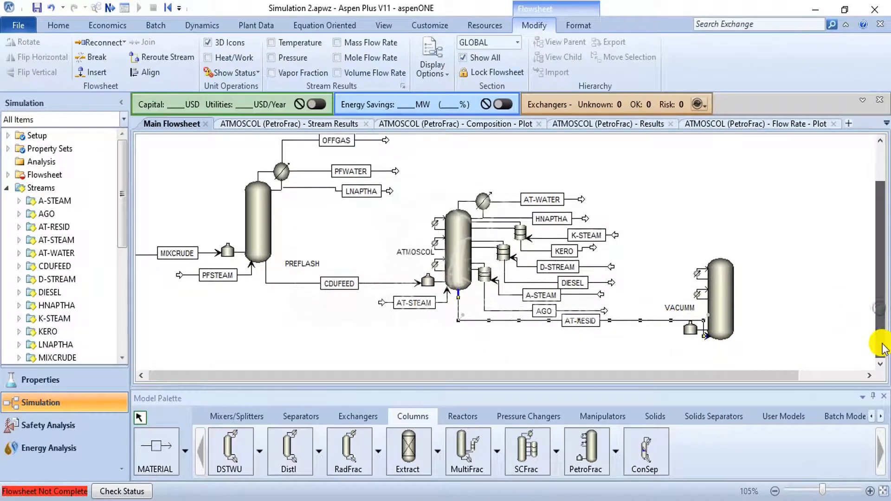
scroll(775, 360, "down", 1)
scroll(735, 363, "up", 2)
scroll(735, 367, "up", 2)
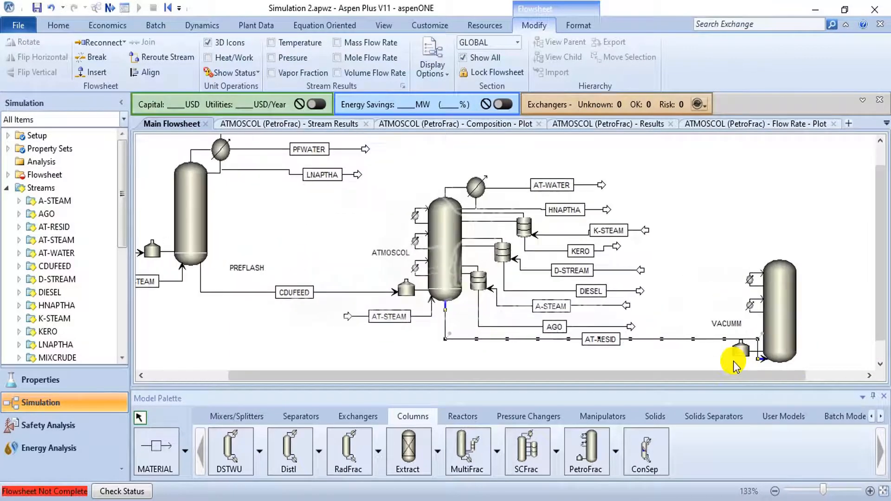
left_click(761, 364)
left_click(762, 362)
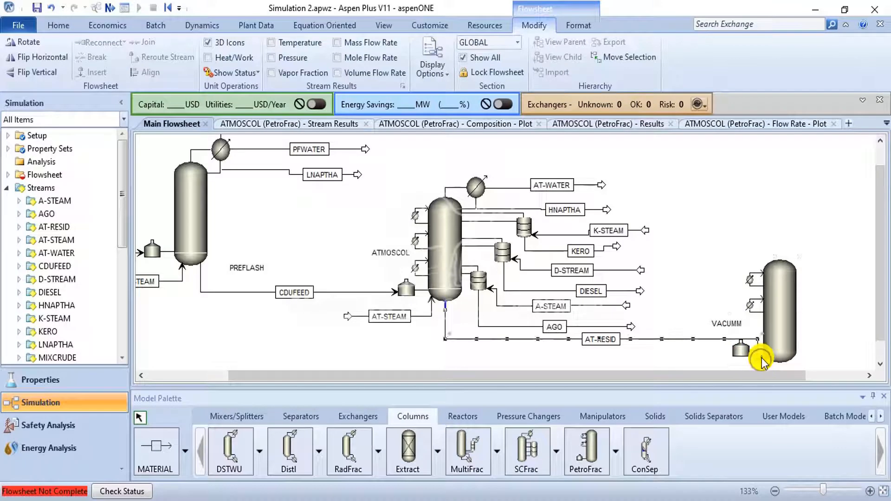
left_click_drag(722, 351, 720, 351)
left_click(674, 329)
scroll(674, 278, "down", 3)
scroll(676, 278, "down", 1)
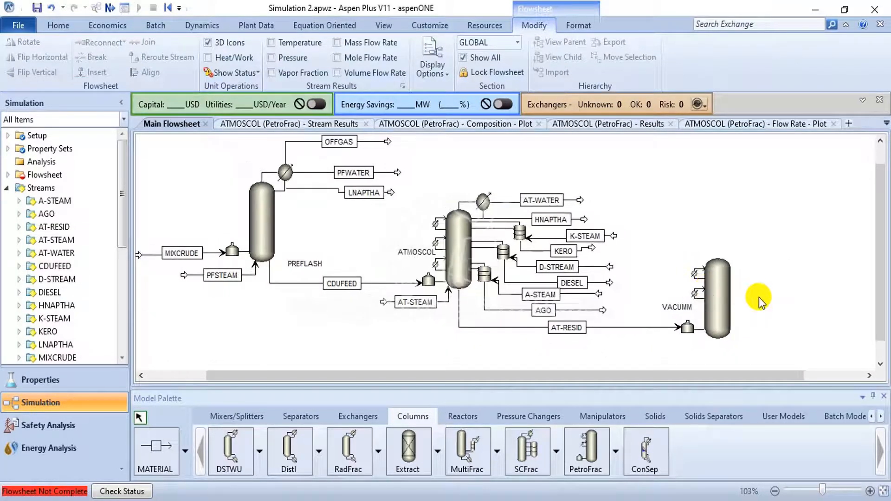
- Draw a material stream from the VACUMM column's main bottoms product port to the lower right of the column
left_click(156, 455)
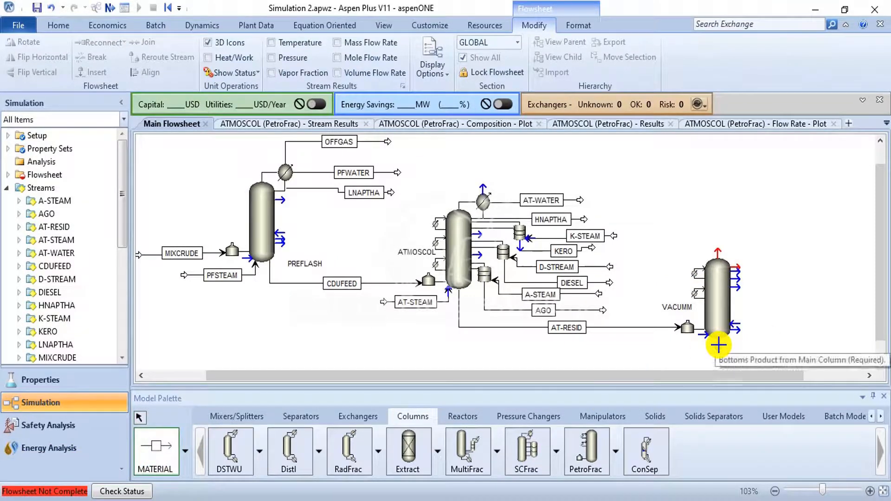
left_click(718, 346)
left_click(848, 348)
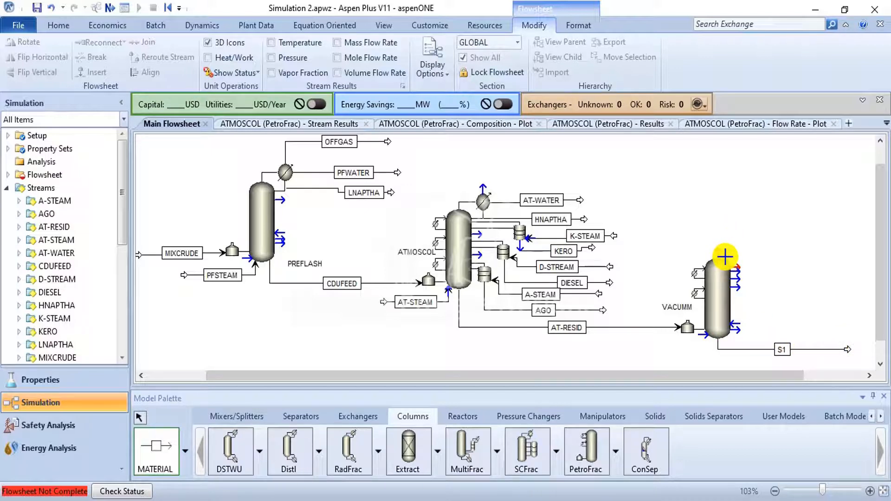
- Check the vacuum unit figure in the PDF guide and draw a vapor distillate stream from the VACUMM column's top in Aspen Plus
key("alt+Tab")
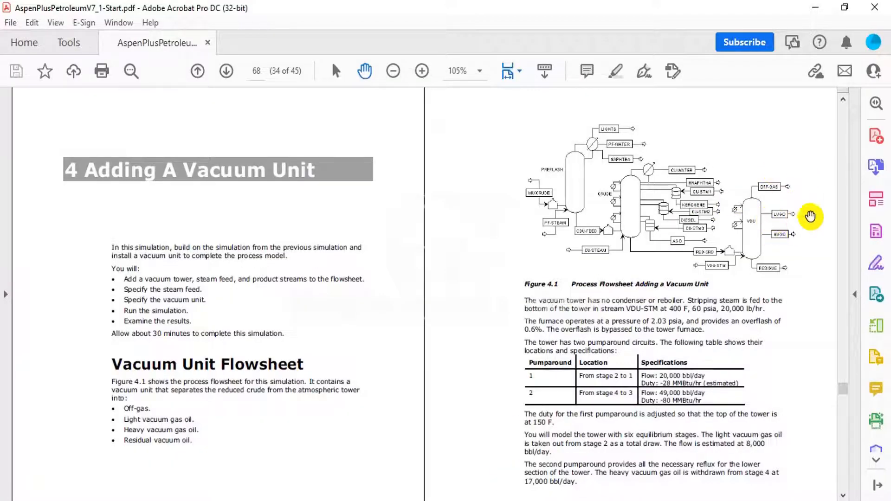
key("alt+Tab")
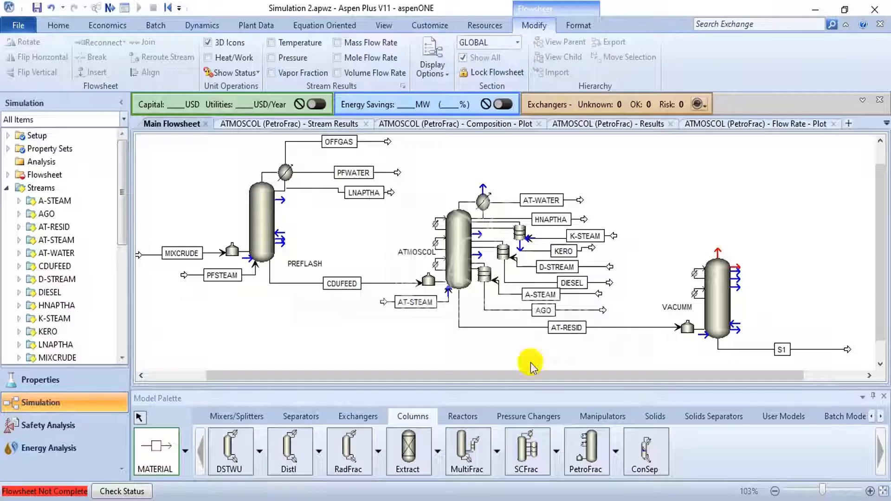
left_click(719, 255)
left_click(791, 237)
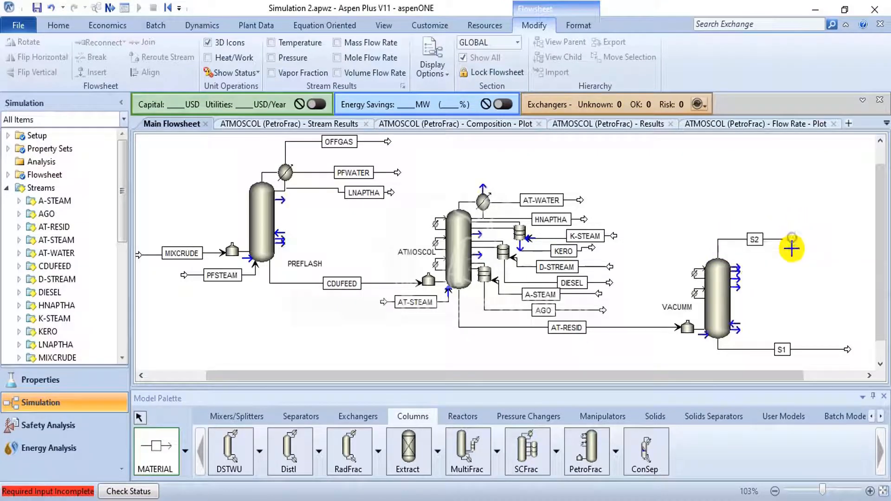
- Draw two side product material streams from the upper side of the VACUMM column, ending clear of it
scroll(740, 275, "up", 2)
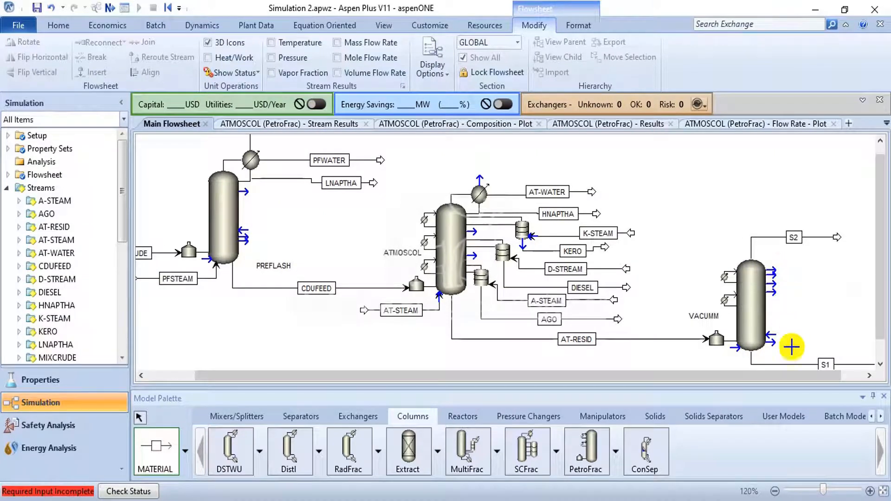
left_click_drag(759, 374, 783, 375)
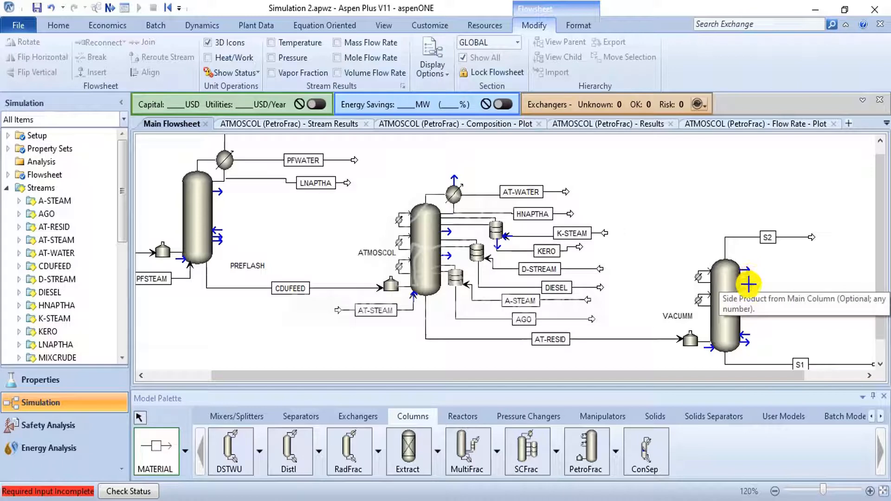
left_click(749, 284)
left_click(823, 273)
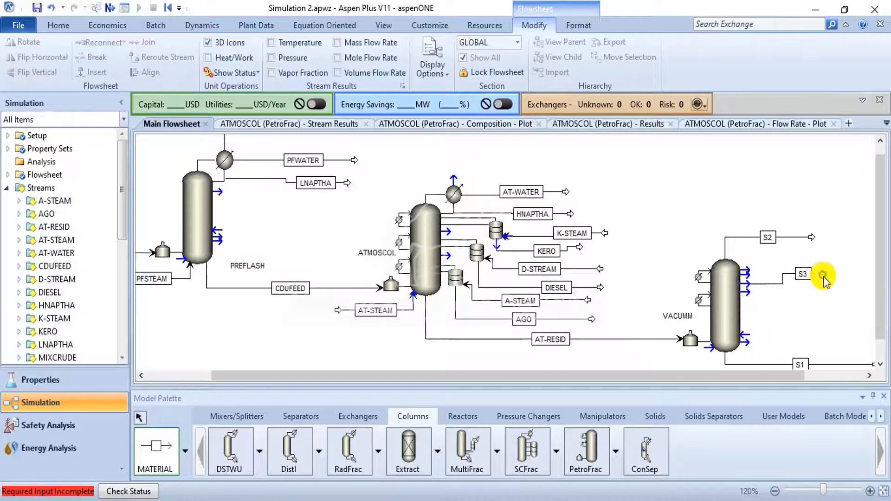
left_click(746, 281)
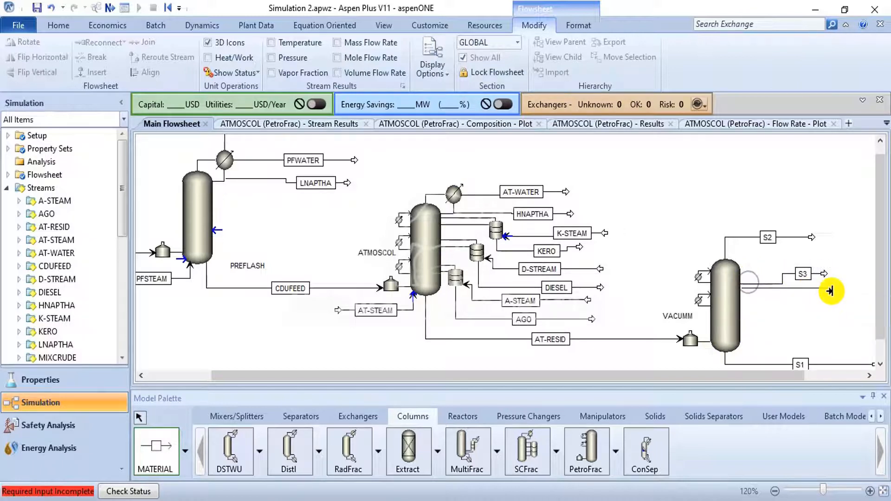
left_click(830, 292)
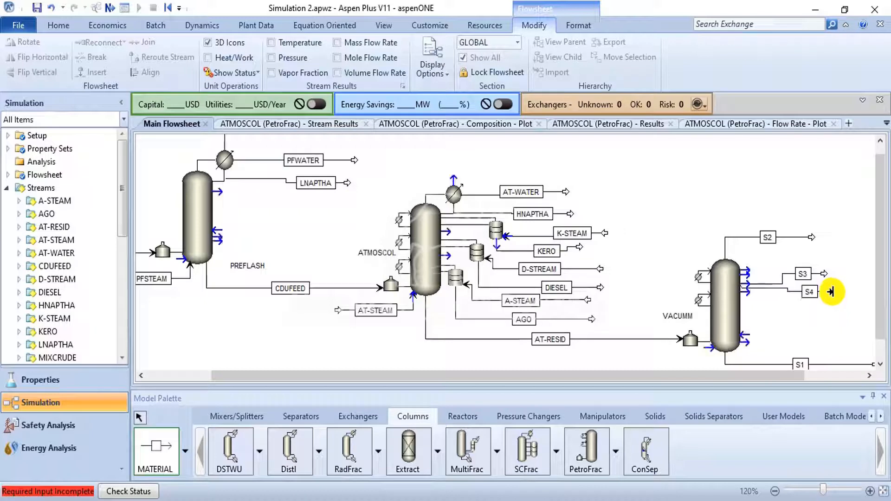
right_click(817, 328)
- Move the S3 side draw lower on the VACUMM column and reposition the stream ends so S4 runs above S3
left_click(755, 284)
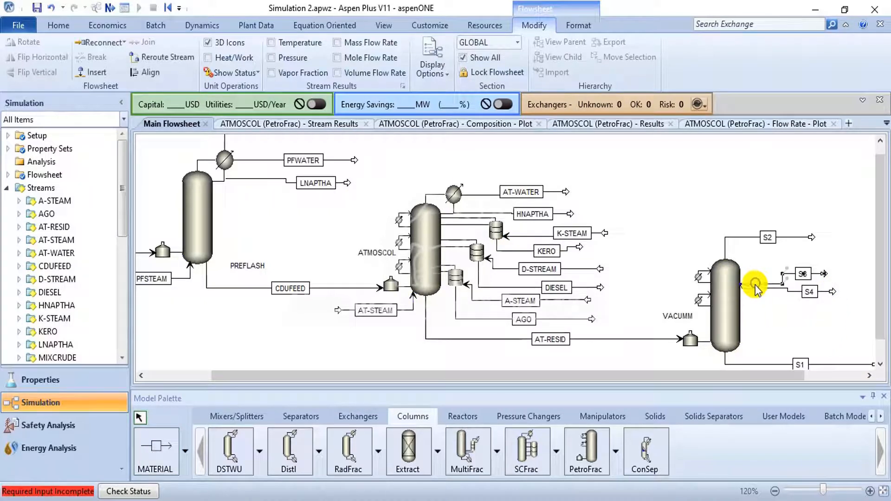
left_click_drag(748, 294, 761, 321)
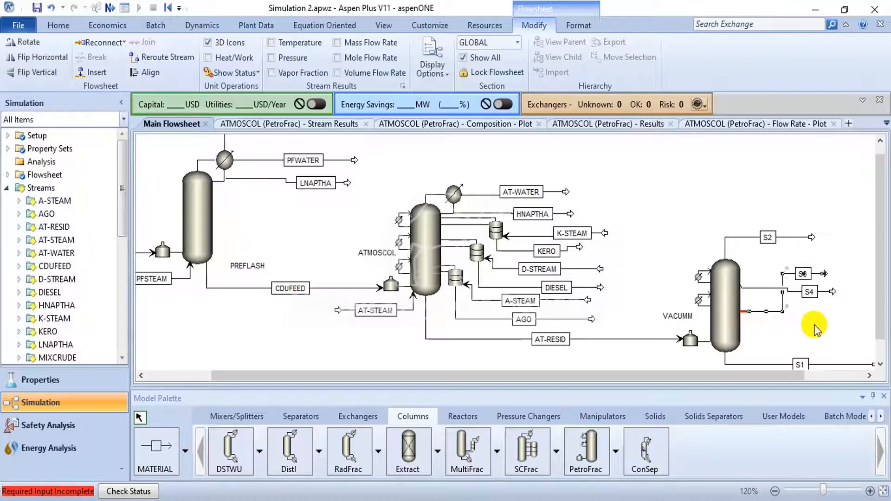
left_click(811, 319)
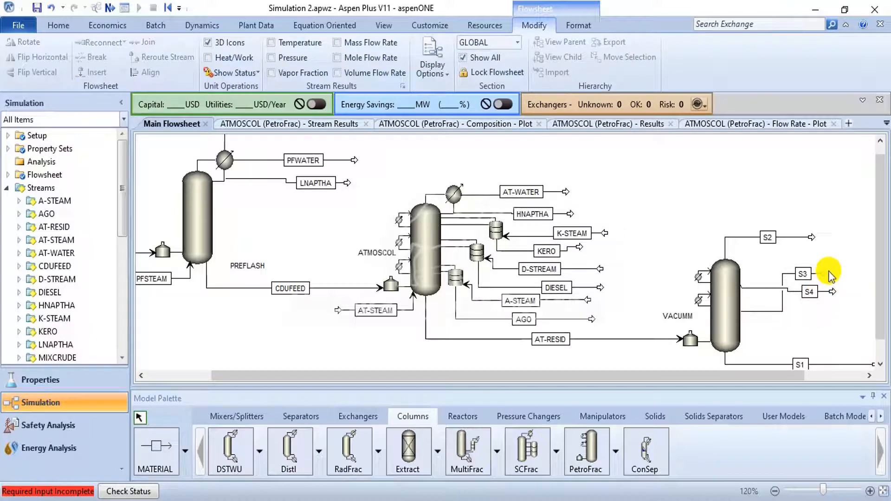
mouse_move(827, 274)
left_mouse_down()
mouse_move(832, 313)
mouse_move(833, 284)
left_mouse_up()
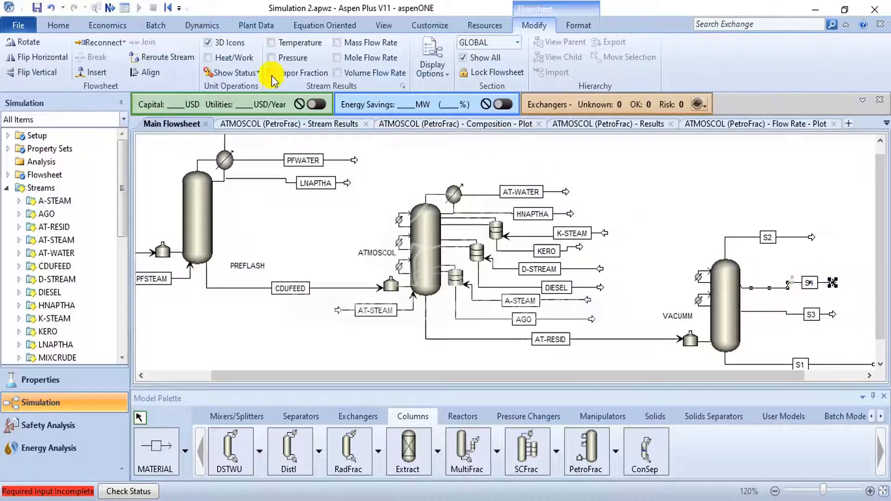
- Raise the S4 connection slightly on the VACUMM column and align the stream into a straight line
left_click(160, 73)
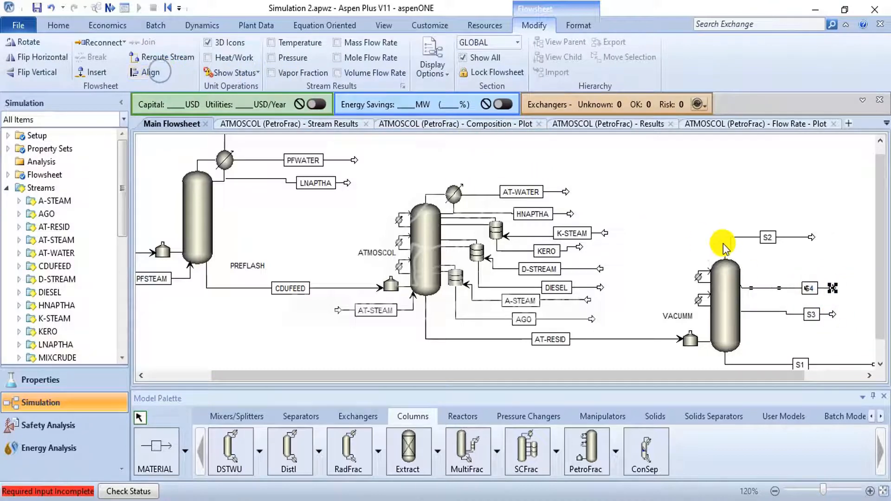
mouse_move(780, 289)
left_mouse_down()
mouse_move(777, 279)
mouse_move(781, 287)
left_mouse_up()
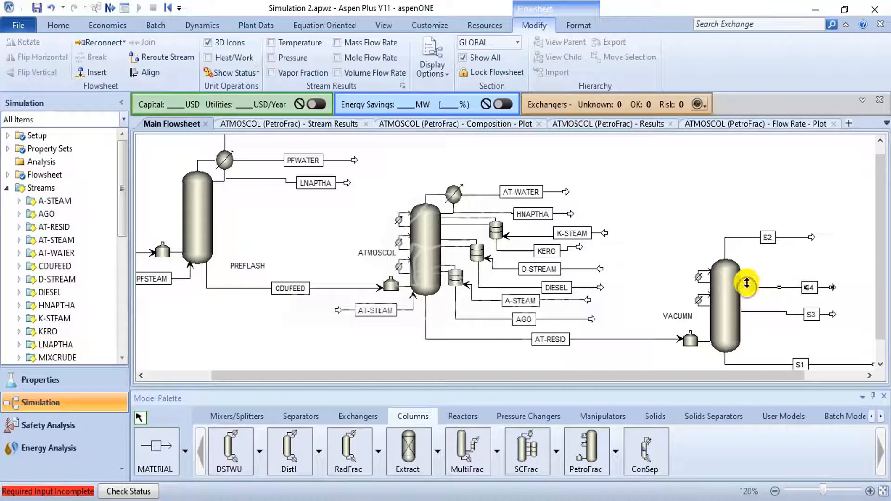
left_click_drag(747, 282, 748, 281)
left_click(795, 262)
left_click_drag(831, 291, 833, 283)
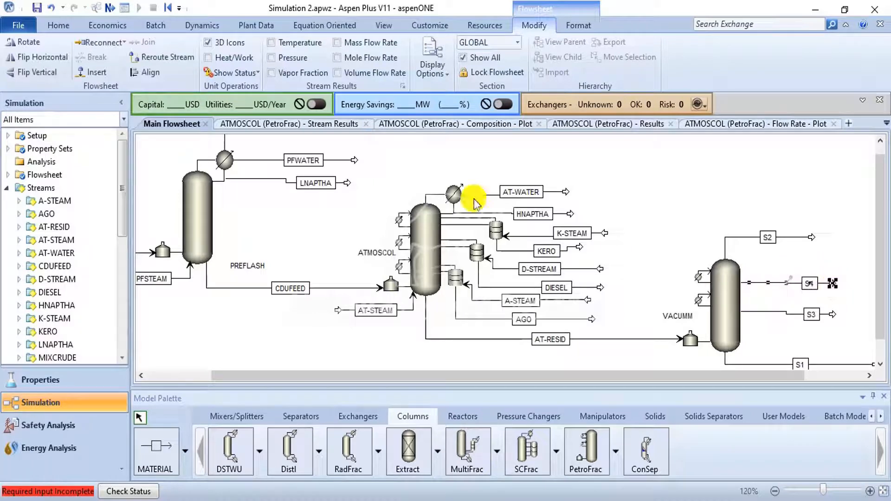
left_click(145, 73)
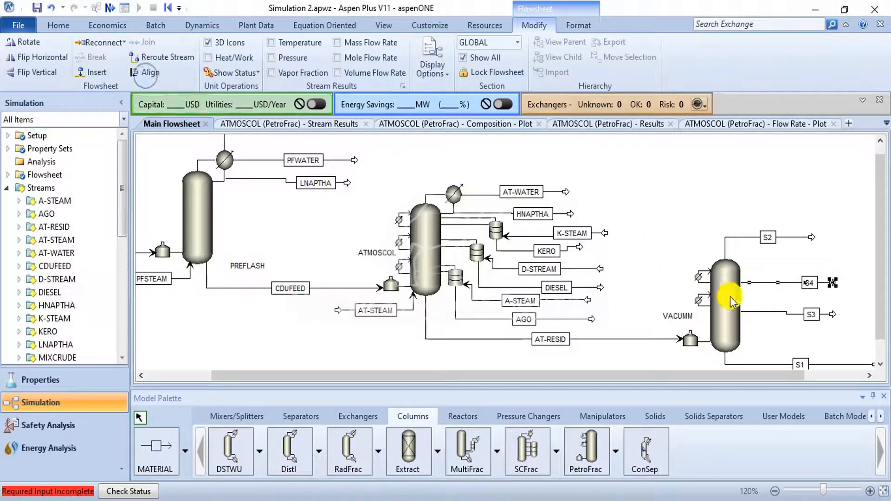
- Align the lower side product stream S3 into a straight line
left_click(772, 312)
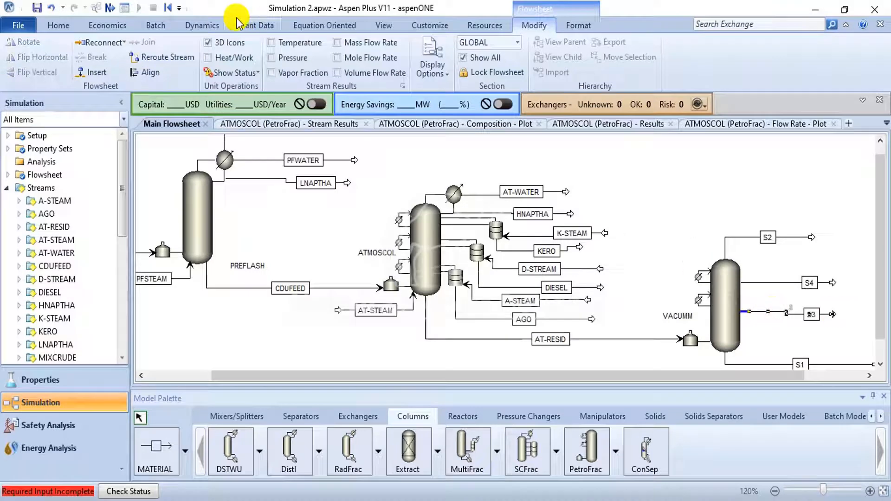
left_click(149, 73)
left_click(853, 264)
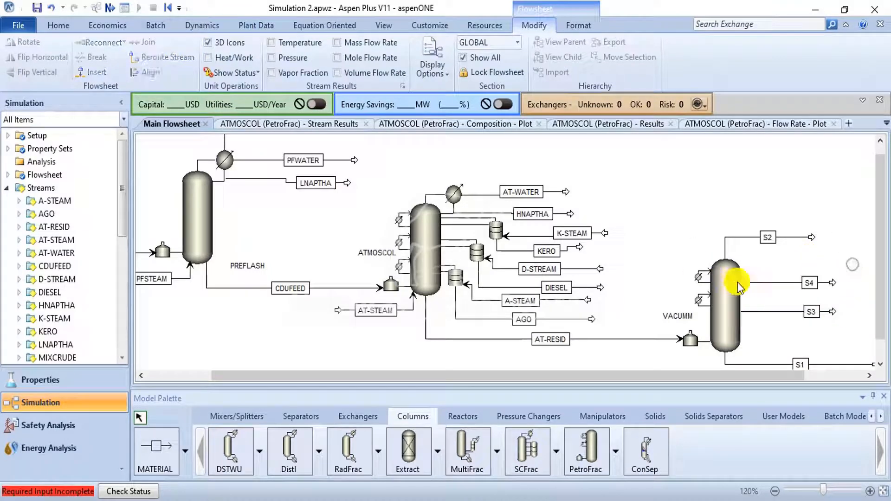
- Try to rename the VACUMM column's overhead stream S2 as OFFGAS
left_click(771, 236)
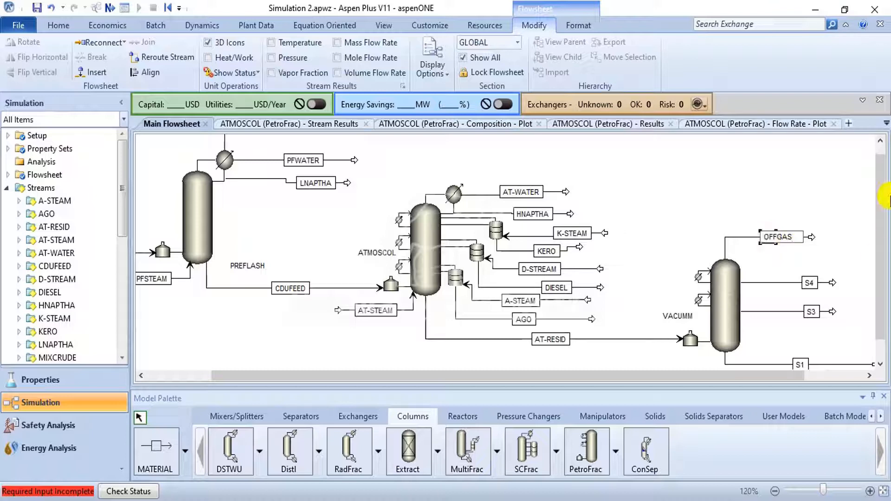
left_click(720, 169)
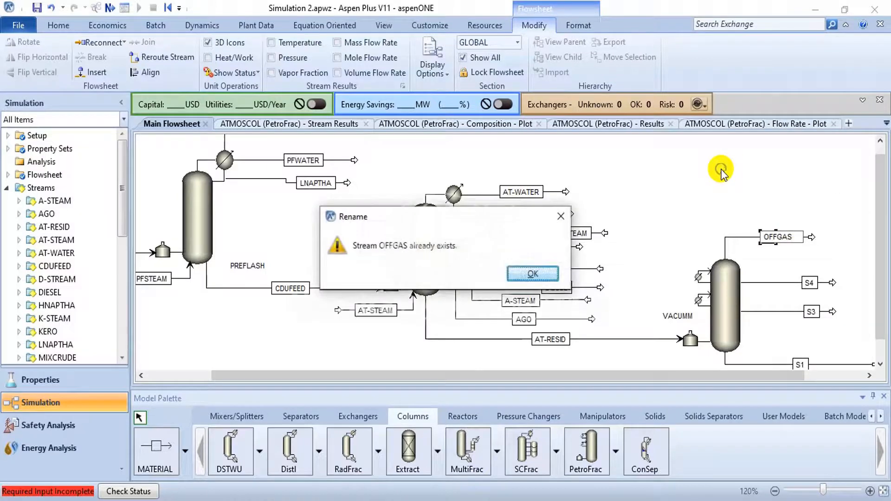
left_click(561, 217)
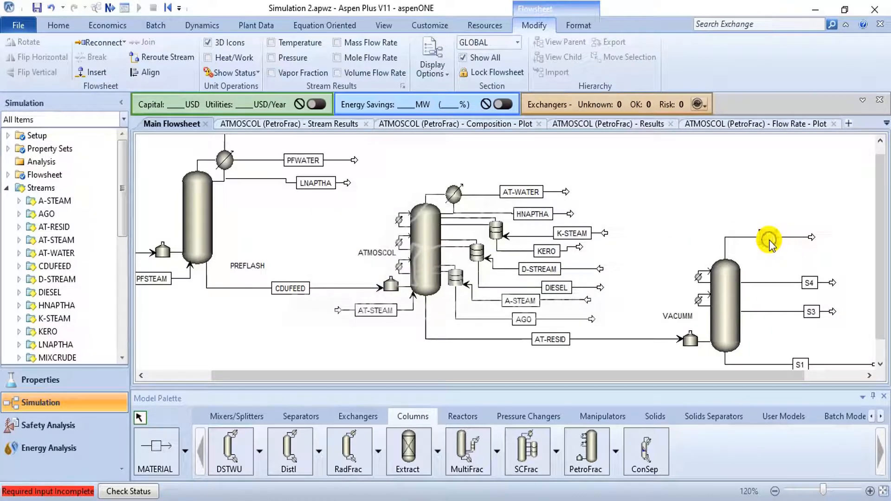
- Rename the VACUMM overhead stream as VOFFGAS and upper side product S4 as LVGO, shifting the LVGO label toward the column
left_click(769, 239)
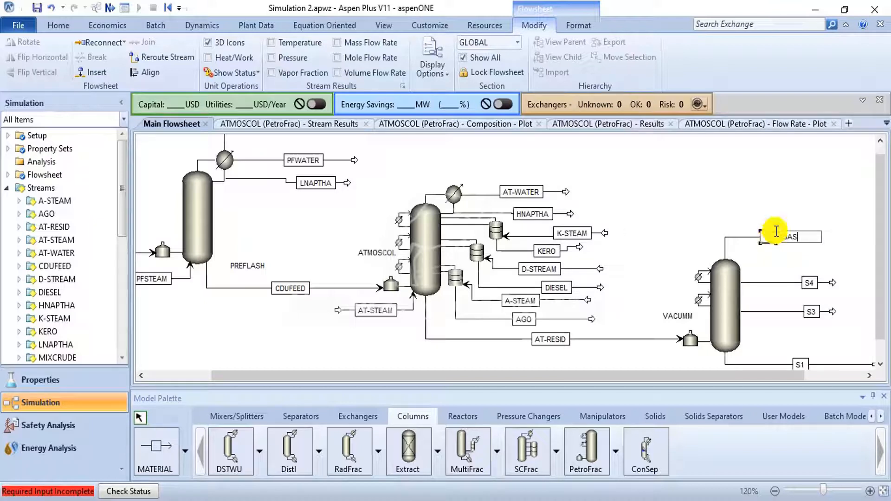
left_click(779, 205)
left_click(810, 284)
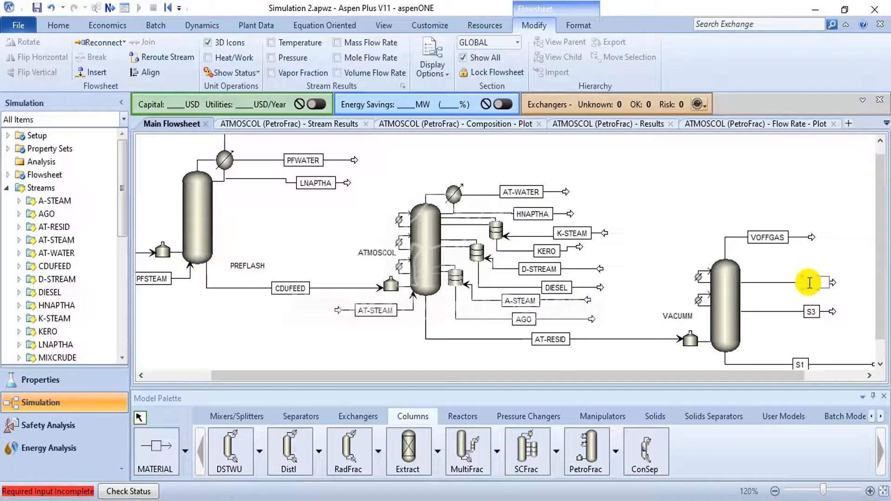
left_click(811, 251)
left_click_drag(806, 287, 774, 285)
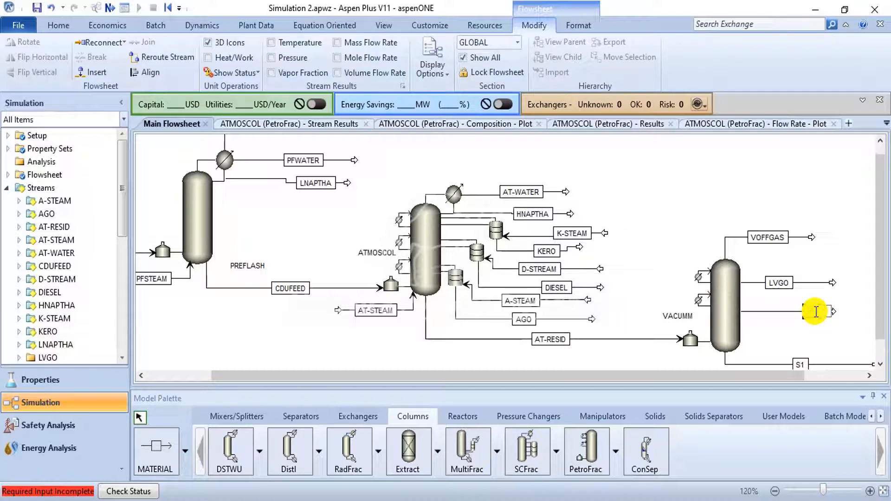
- Rename the lower side product S3 as HVGO and shift its label toward the VACUMM column
type("HVGO")
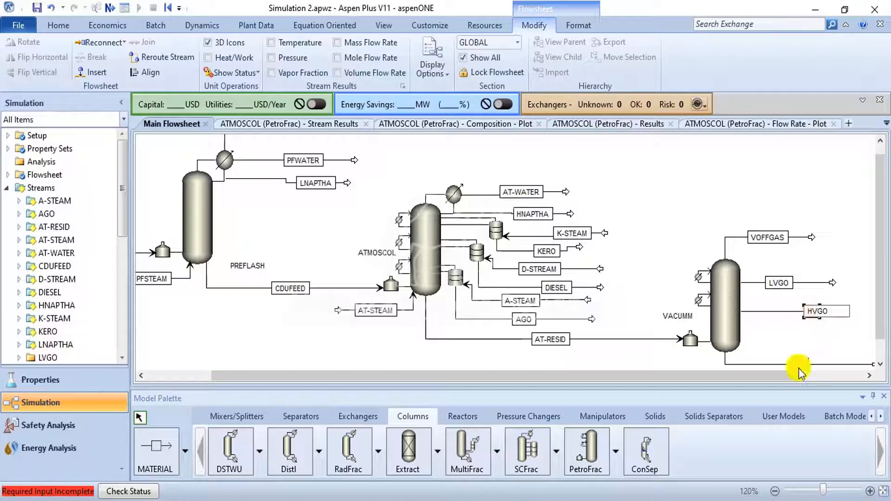
left_click(803, 339)
left_click_drag(811, 320, 775, 320)
- Rename the bottoms stream S1 as RESIDUE and bring its label and end arrow closer to the VACUMM column
left_click(804, 363)
type("RESIDUE")
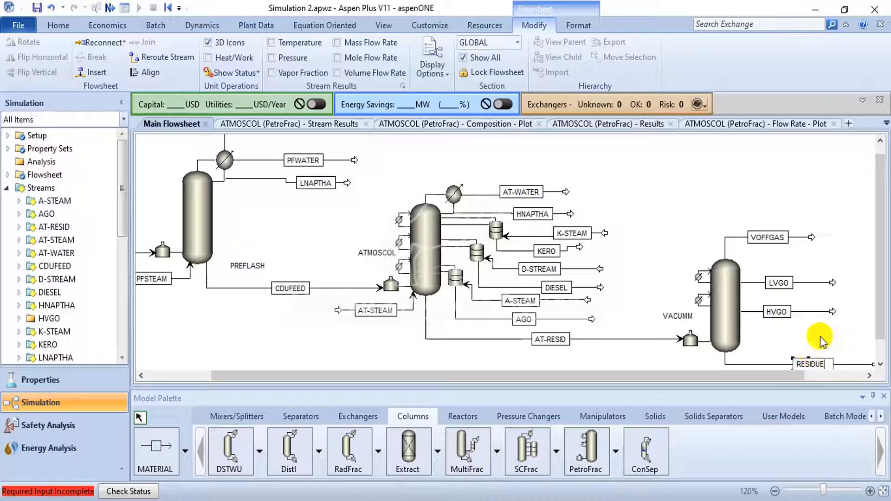
left_click_drag(783, 374, 764, 349)
scroll(782, 318, "down", 1)
left_click(774, 317)
left_click_drag(709, 355, 728, 348)
left_click(795, 325)
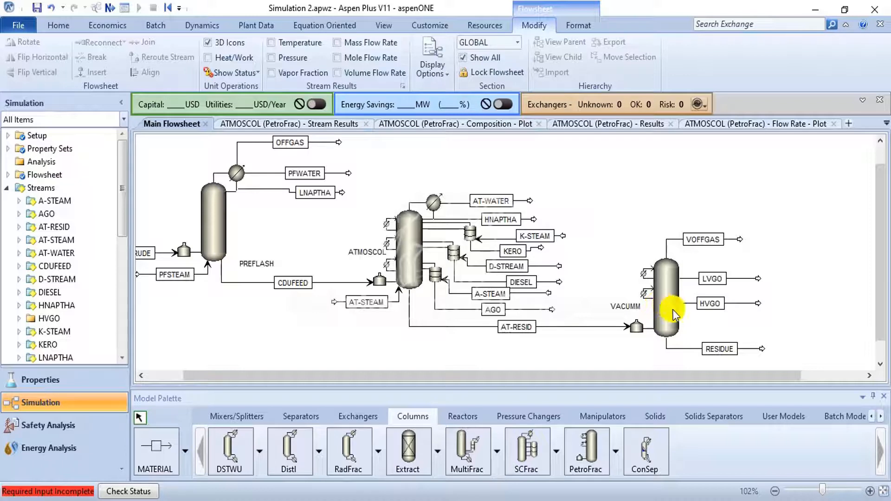
- Shift the RESIDUE stream's connection to the right side of the VACUMM column's bottom
scroll(657, 353, "up", 1)
left_click(683, 357)
left_click_drag(694, 353, 691, 358)
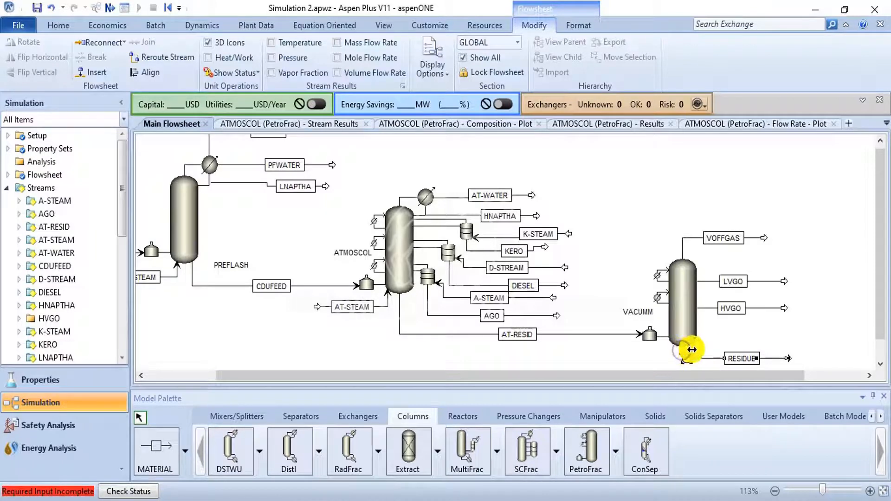
left_click(718, 335)
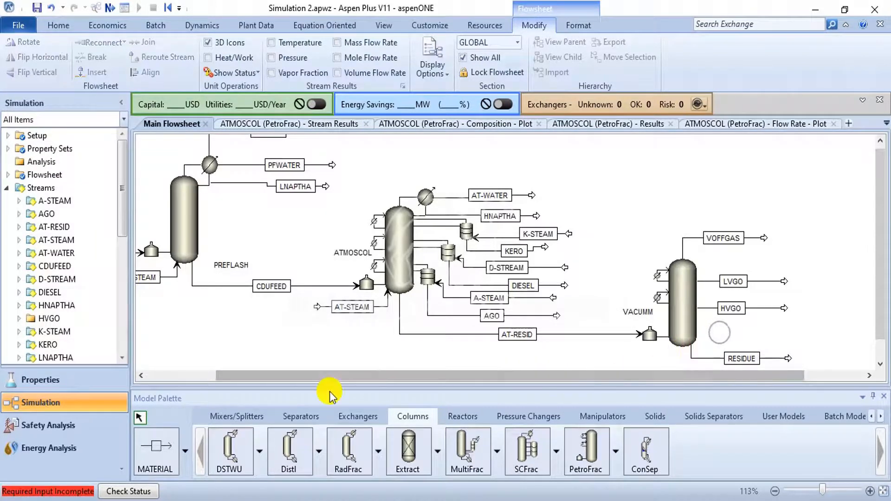
- Draw a material feed stream into the VACUMM column's lower feed port, starting from below and left of the column
left_click(158, 448)
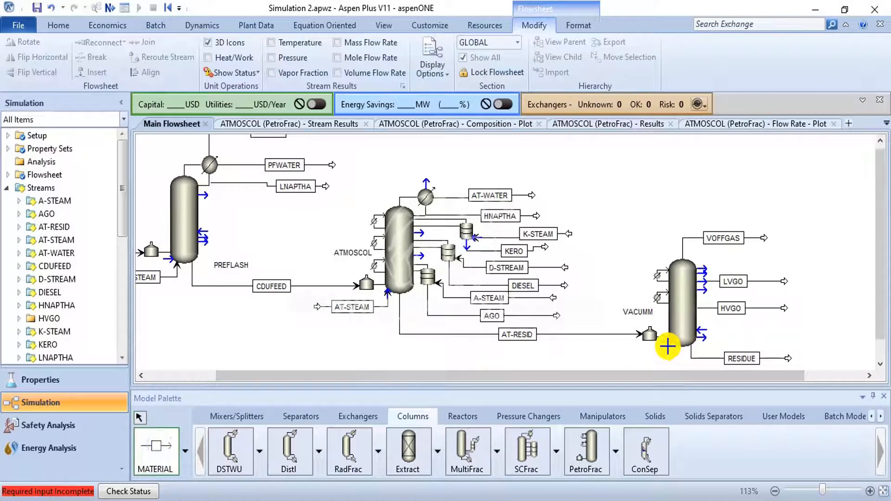
left_click(667, 343)
left_click(593, 368)
right_click(868, 328)
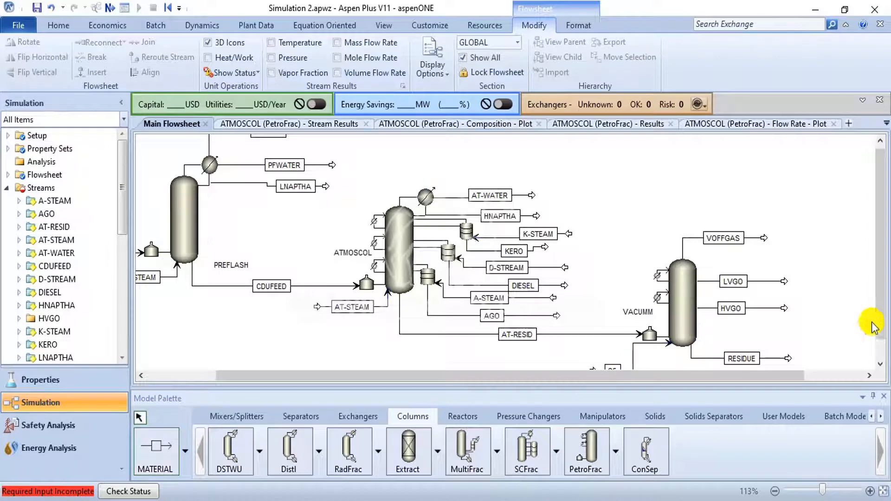
- Move the S5 feed connection to the underside of the VACUMM column
scroll(882, 311, "down", 1)
left_click(665, 321)
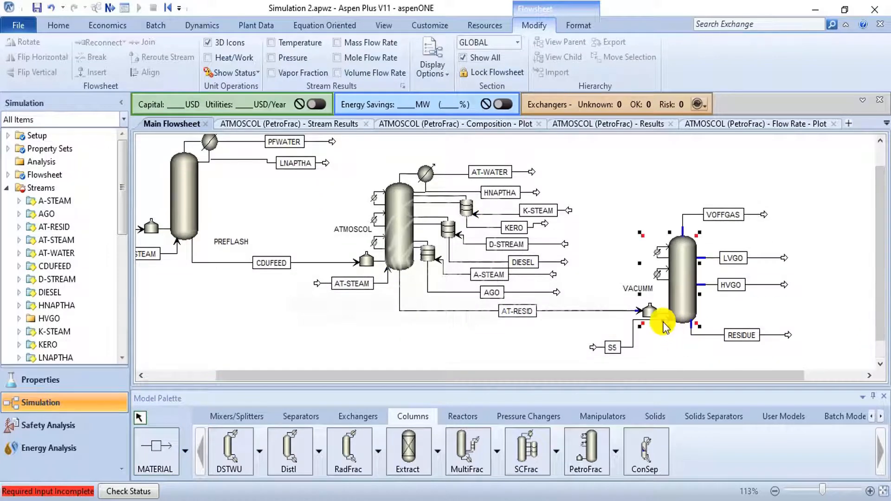
left_click(665, 321)
left_click_drag(665, 322, 635, 346)
left_click(669, 320)
- Shift the S5 label toward the VACUMM column and rename the stream as VSTEAM
left_click(620, 348)
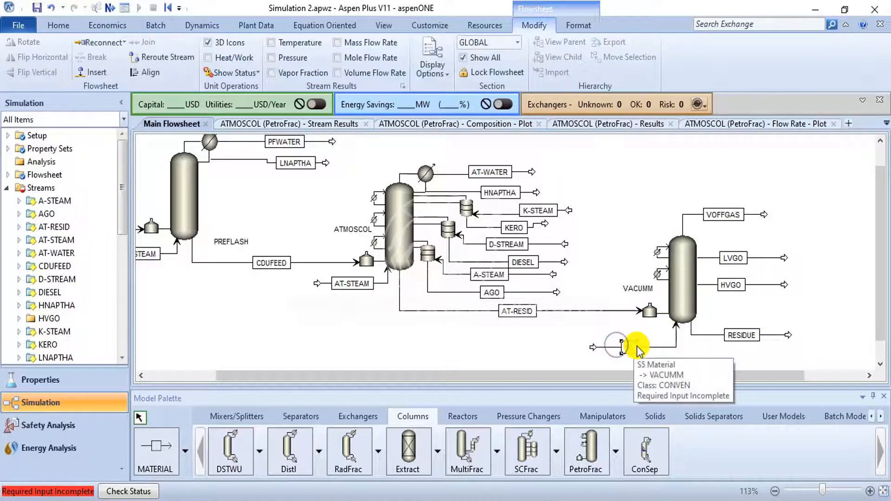
double_click(629, 345)
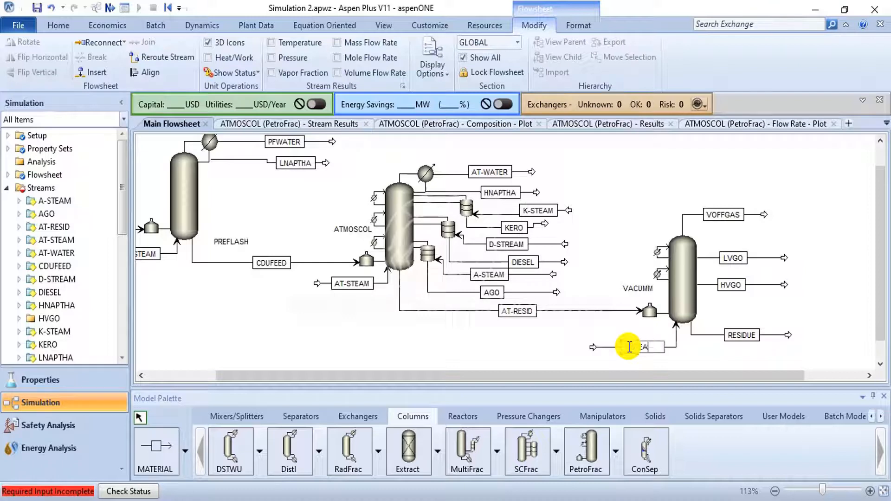
left_click(826, 219)
left_click(659, 347)
- Check the steam conditions in the PDF guide and set the VSTEAM stream's temperature to 400 F and pressure to 60 psia
key("alt+Tab")
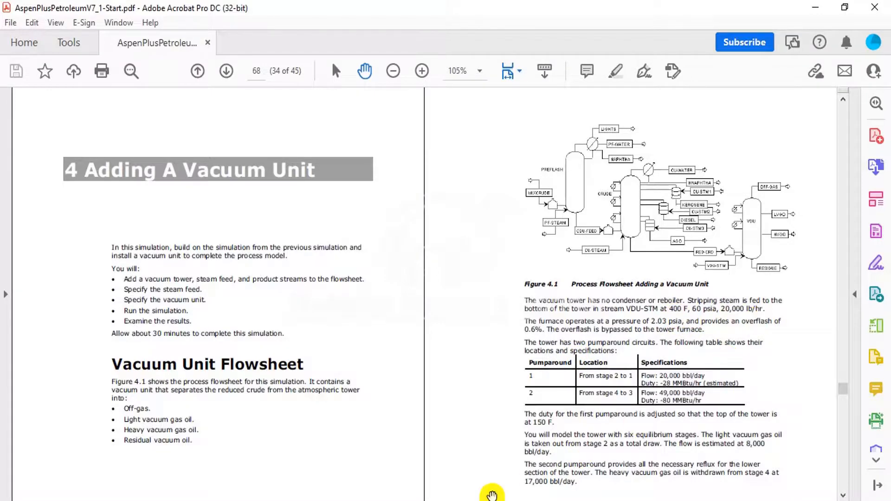
key("alt+Tab")
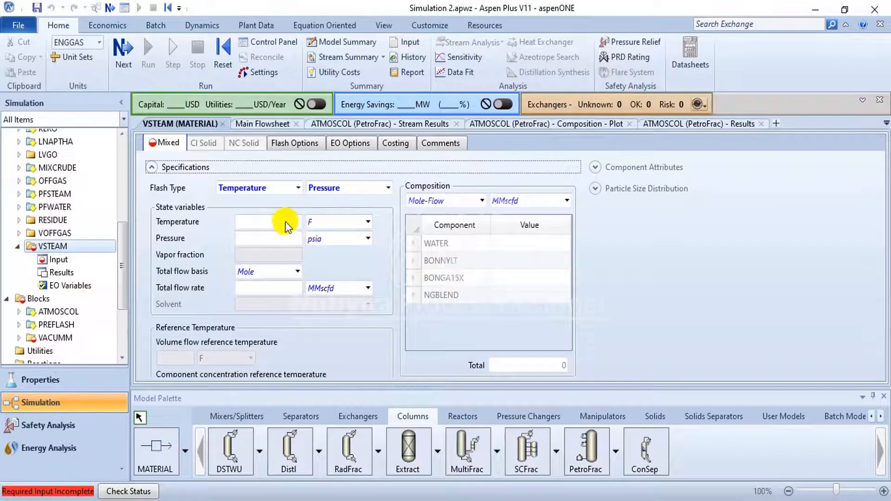
left_click(285, 221)
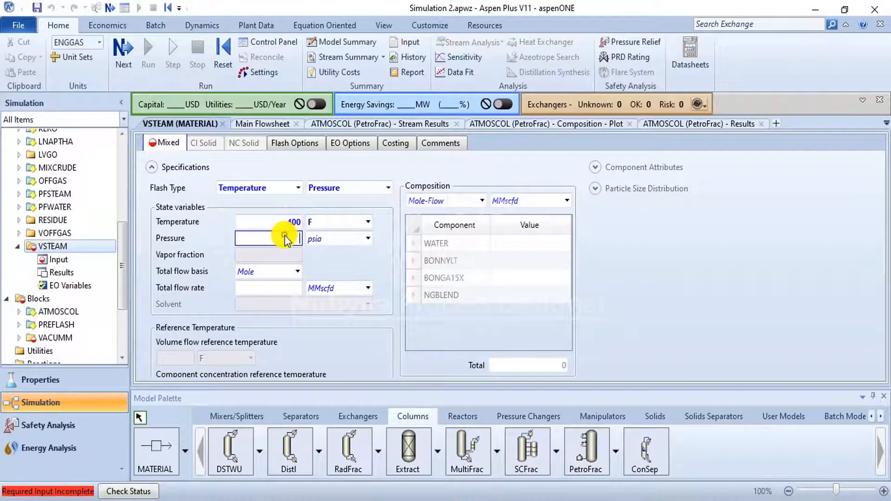
type("60")
- Specify the VSTEAM composition on a Mass-Flow basis in lb/hr with a WATER flow of 20000
left_click(475, 197)
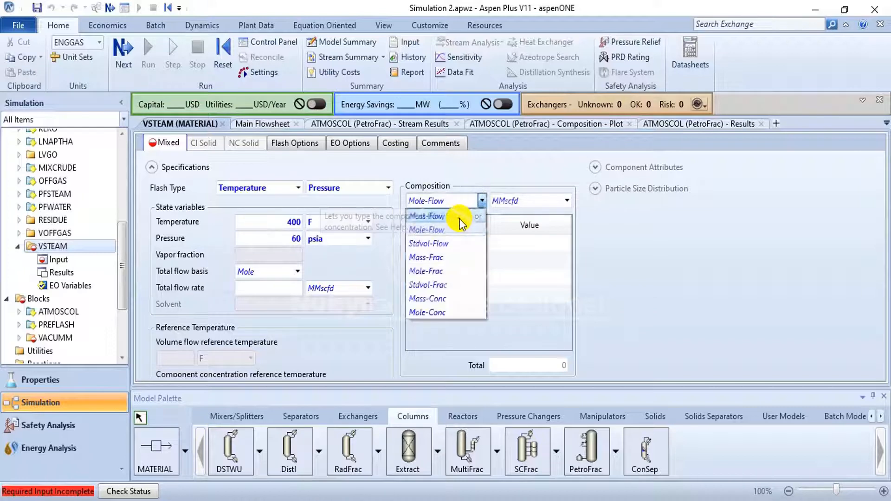
left_click(462, 228)
left_click(506, 242)
type("2")
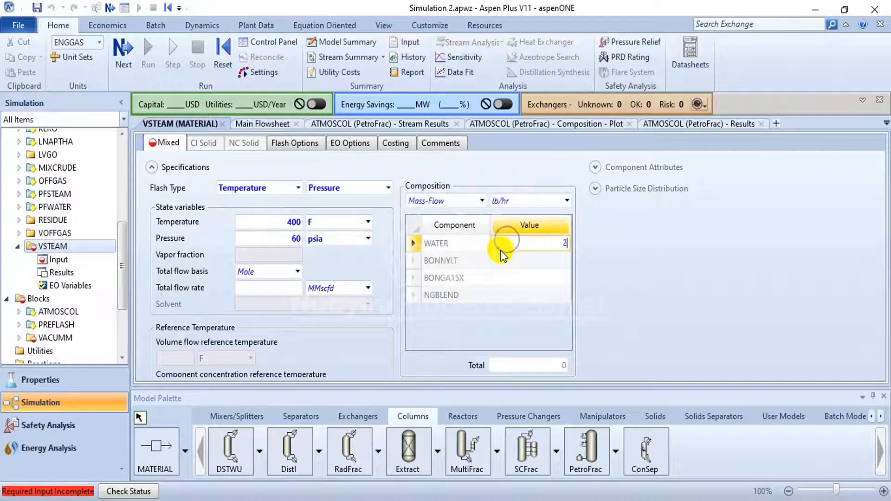
type("0000")
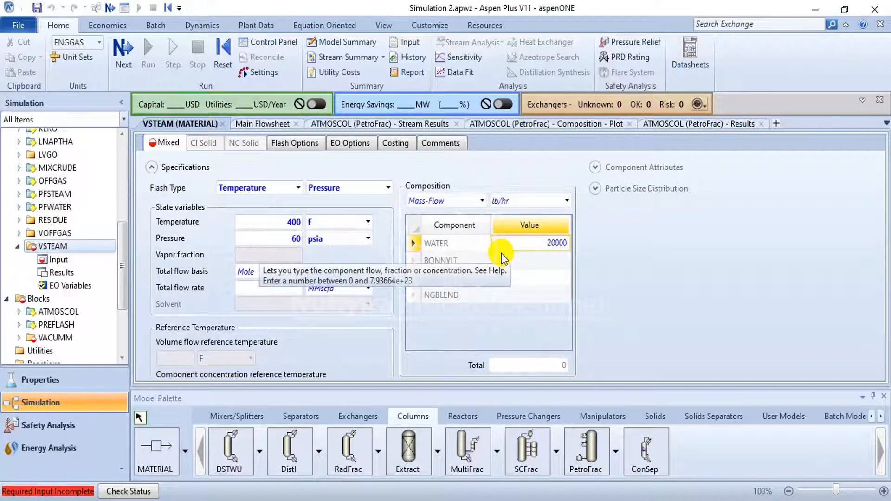
left_click(550, 266)
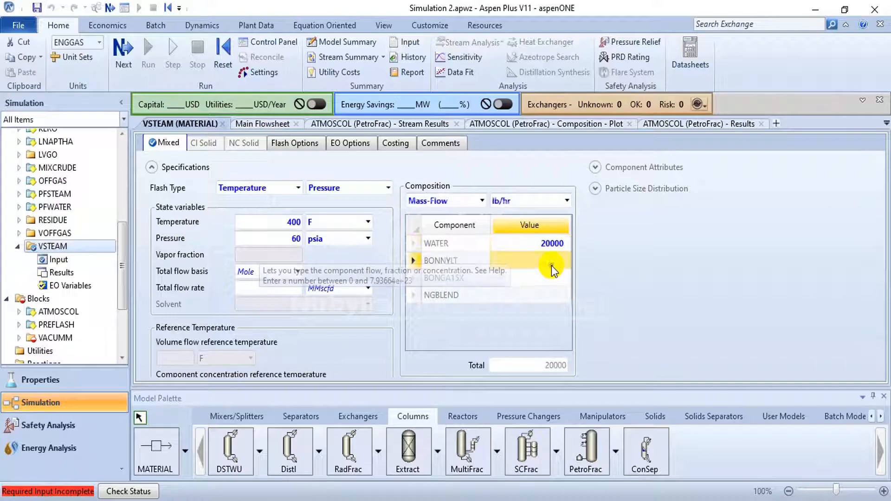
- Open the VACUMM column's setup from the main flowsheet and, following the PDF guide, set its number of stages to 6
left_click(259, 131)
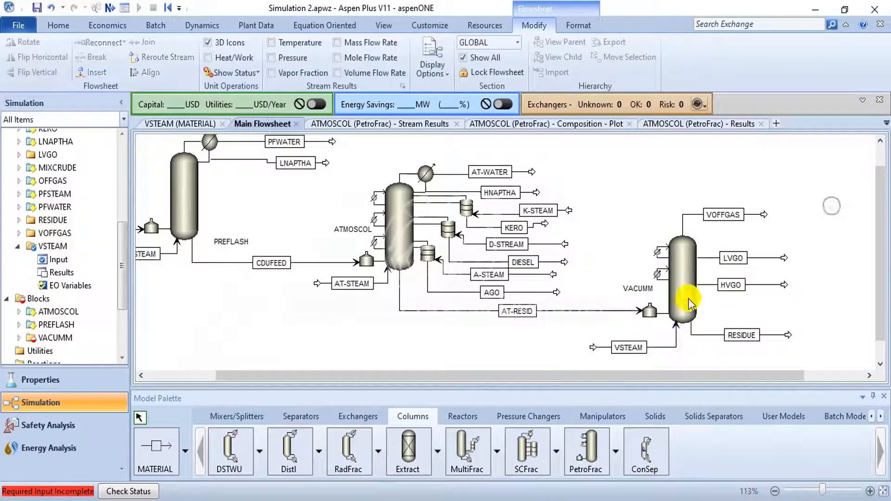
left_click(689, 301)
double_click(688, 298)
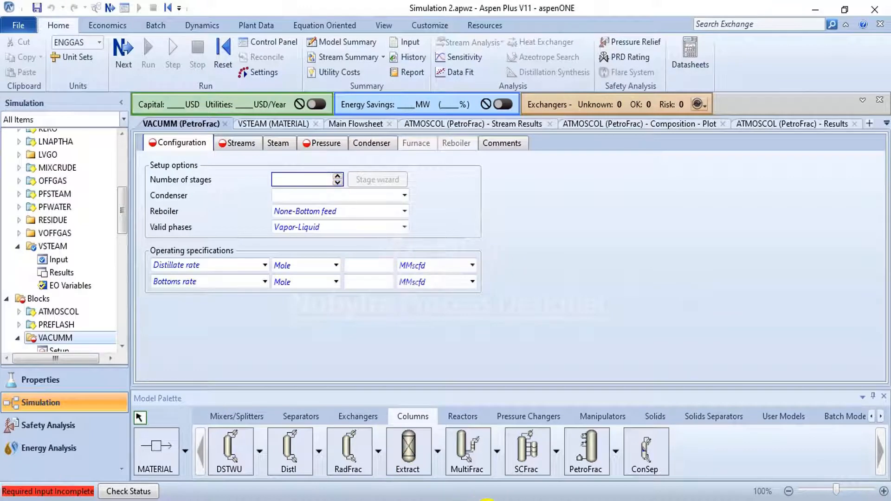
left_click(486, 500)
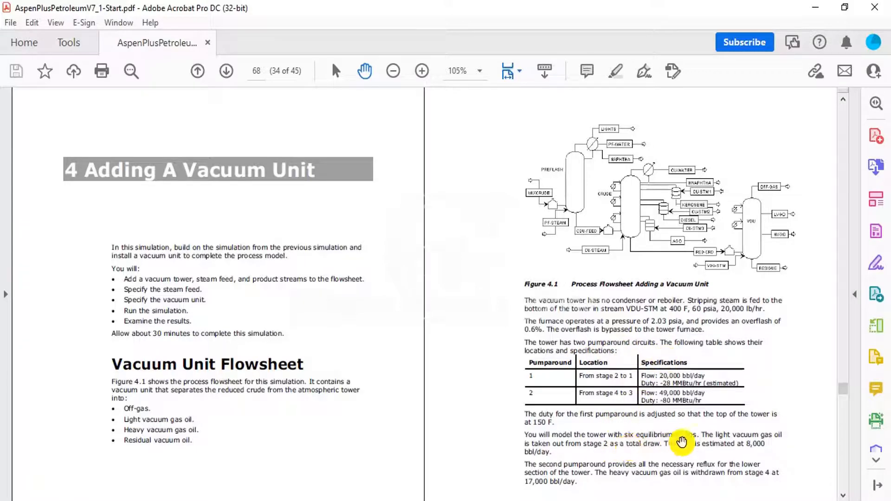
left_click(471, 499)
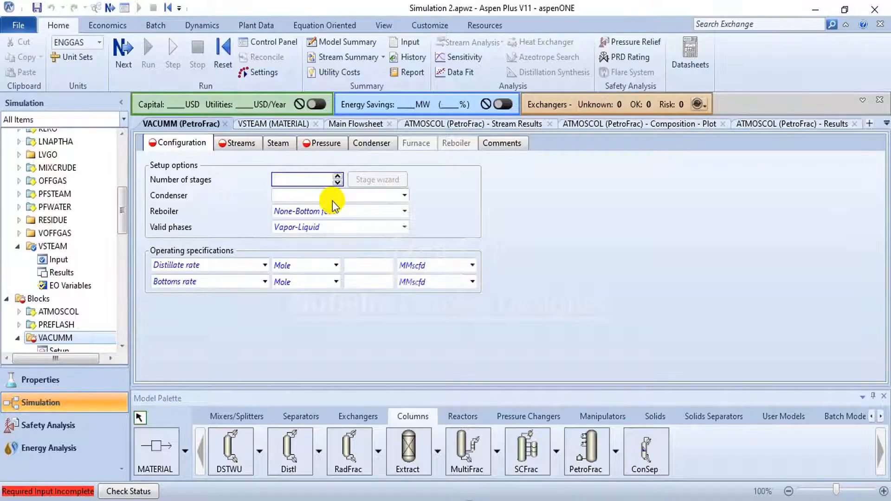
type("6")
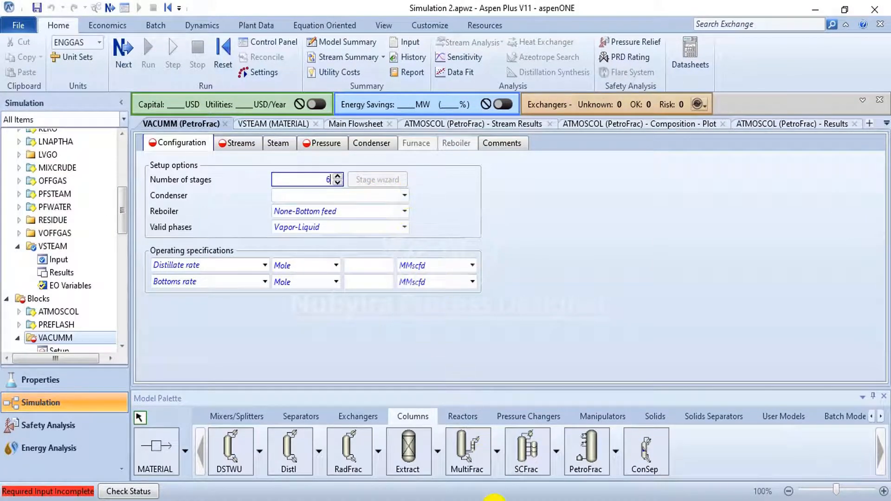
- Consult the PDF guide's column description and set the VACUMM condenser to None-Top pumparound
left_click(495, 500)
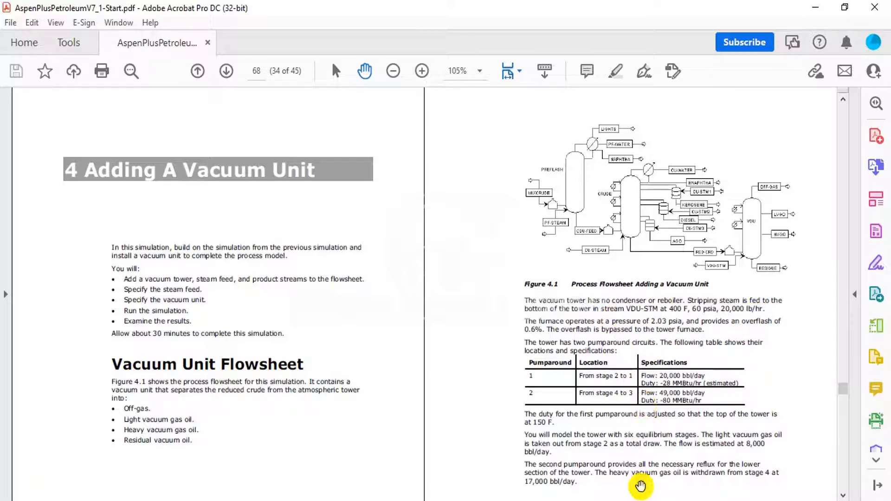
left_click(468, 500)
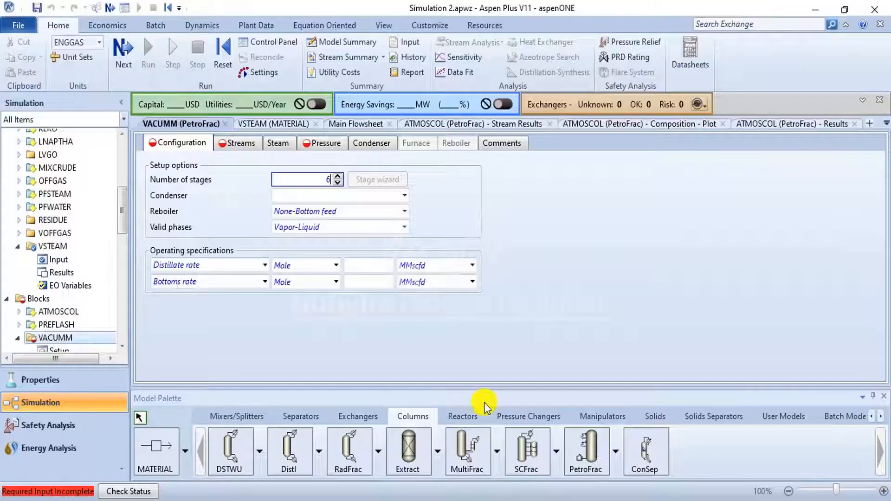
left_click(404, 195)
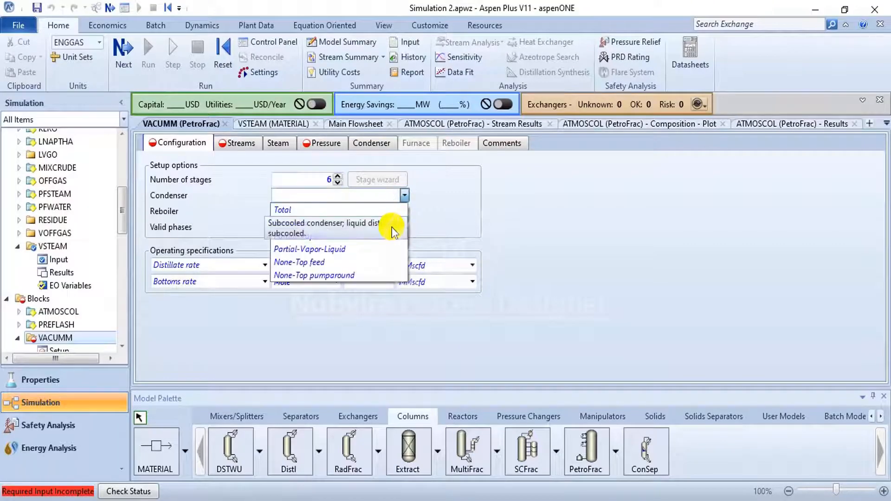
left_click(372, 277)
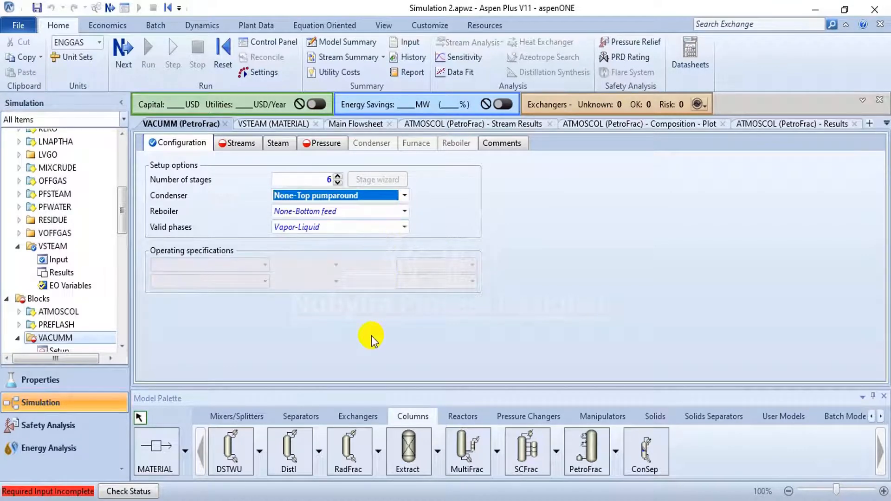
- Assign both VACUMM feed streams, AT-RESID and VSTEAM, to stage 6
left_click(237, 144)
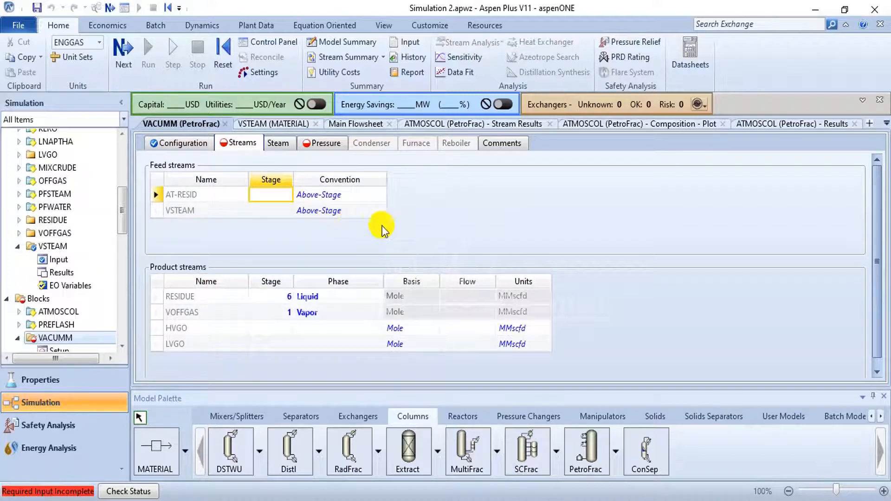
left_click(259, 197)
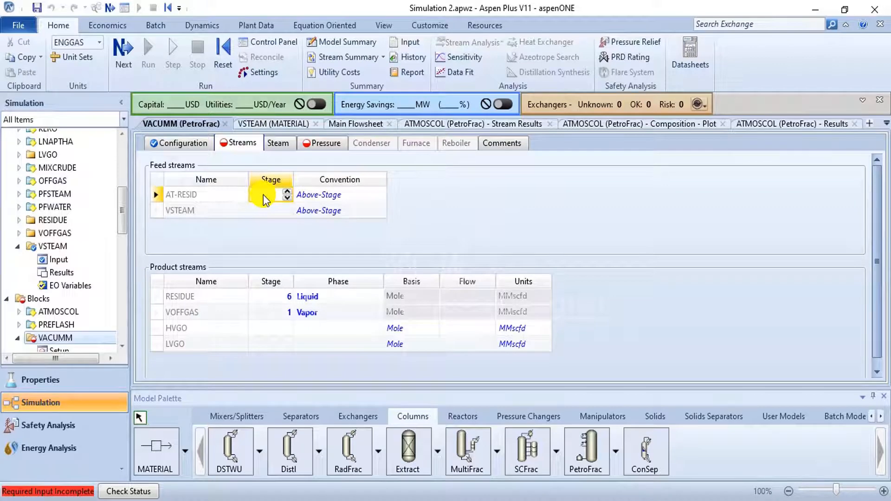
key("alt+Tab")
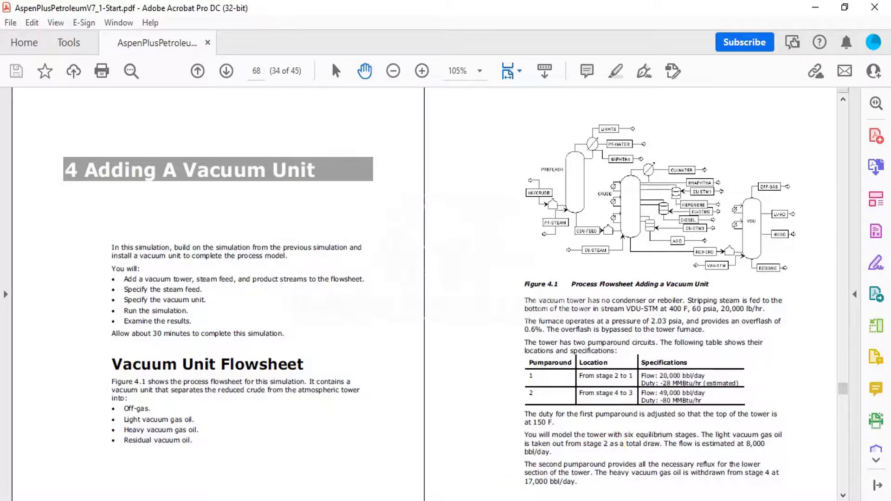
key("alt+Tab")
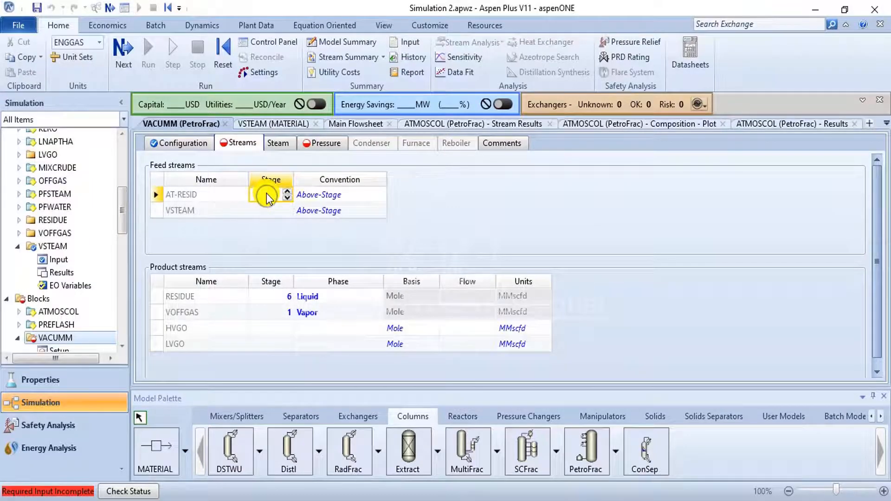
type("6")
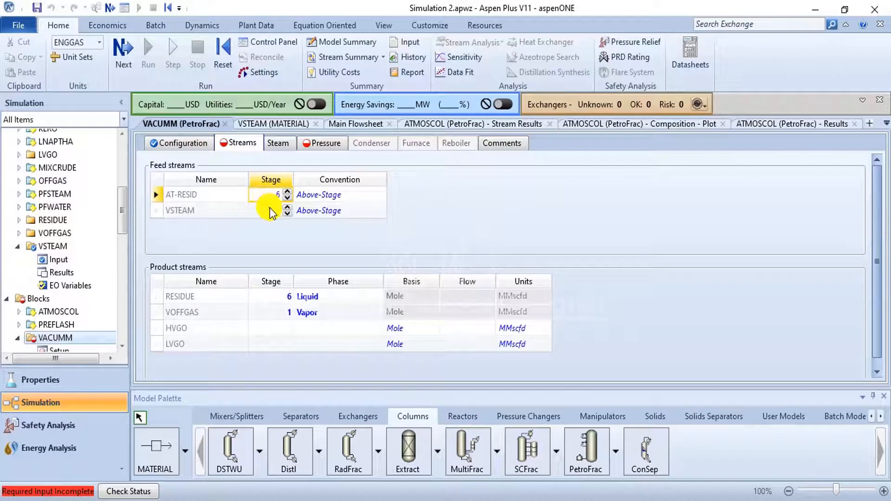
left_click(269, 209)
type("6")
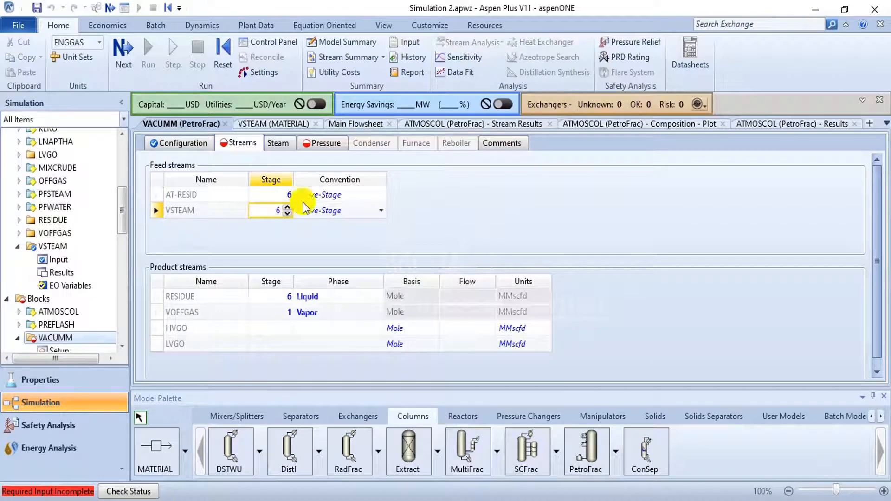
- Set the feed convention to Furnace for AT-RESID and On-Stage for VSTEAM
left_click(378, 194)
left_click(381, 195)
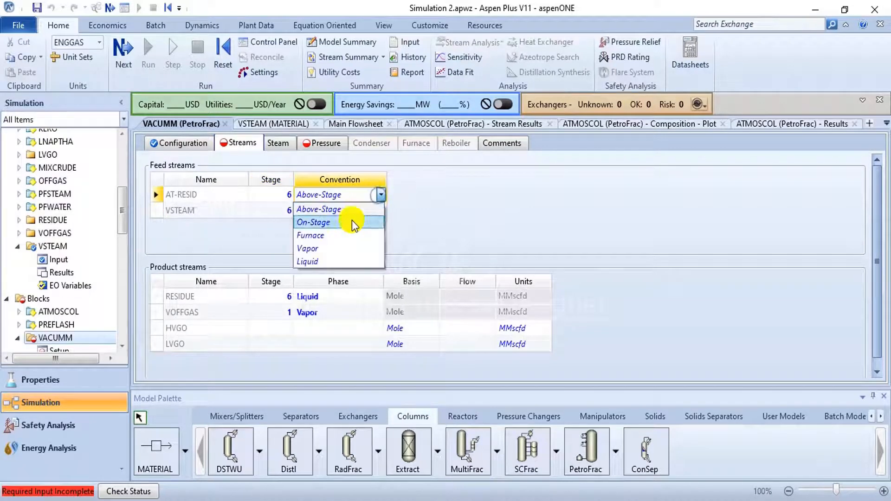
left_click(344, 236)
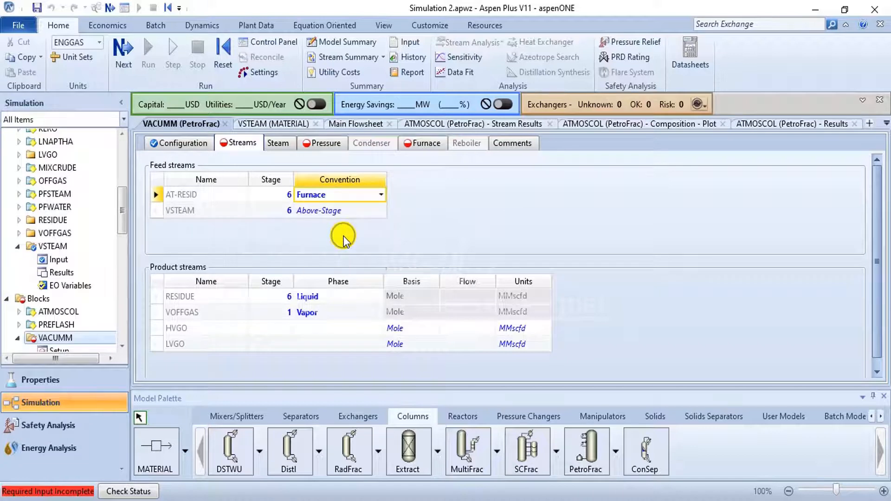
left_click(369, 212)
left_click(379, 210)
left_click(354, 240)
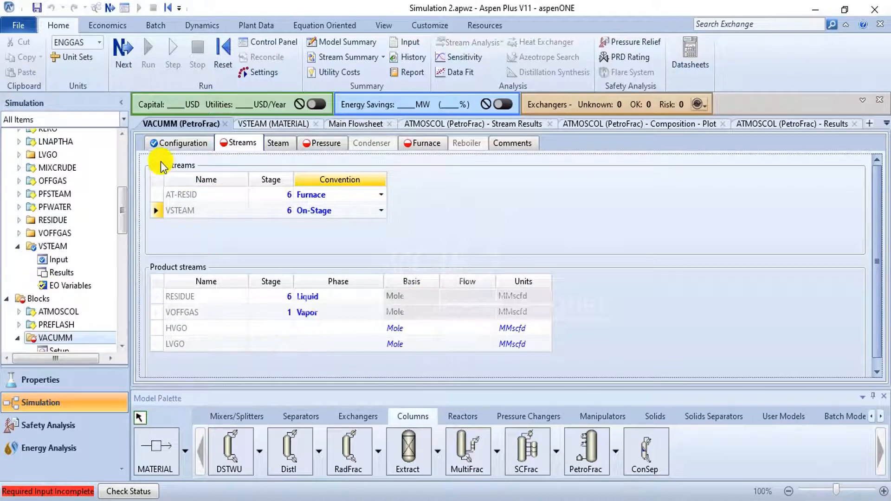
- Recheck the column configuration and the PDF guide, and specify the LVGO product as a Total liquid draw from stage 2
left_click(171, 145)
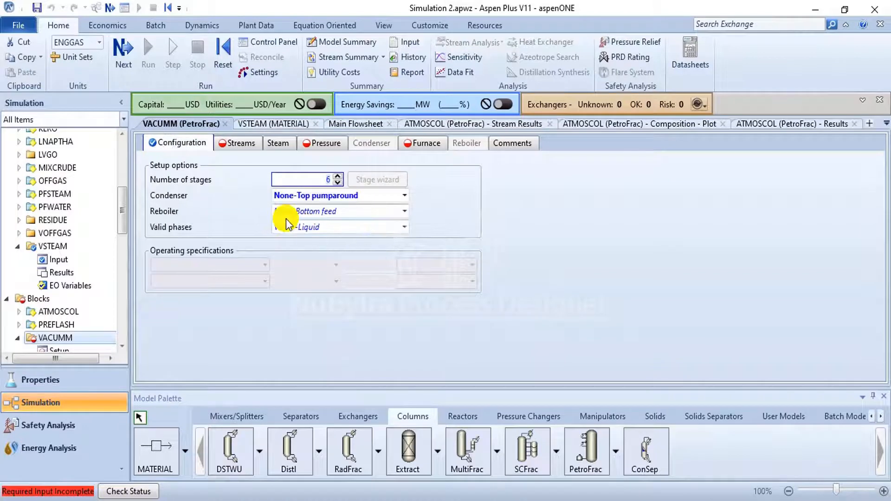
left_click(238, 145)
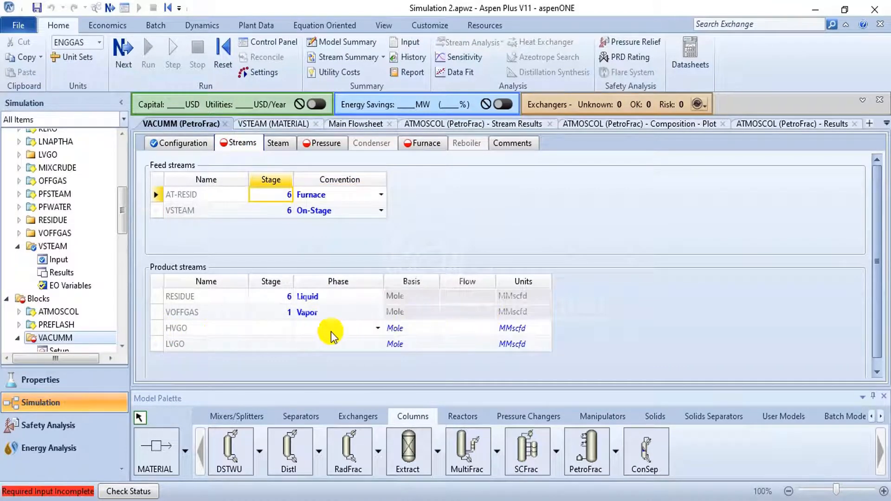
left_click(496, 499)
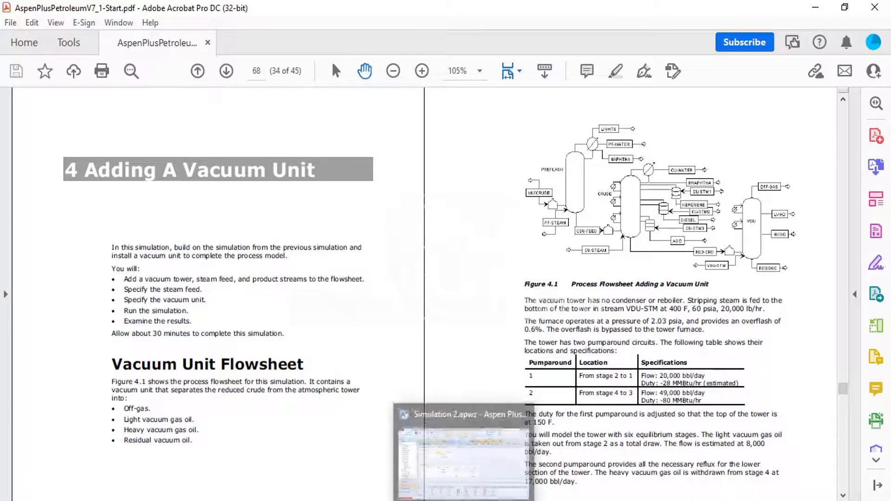
left_click(463, 453)
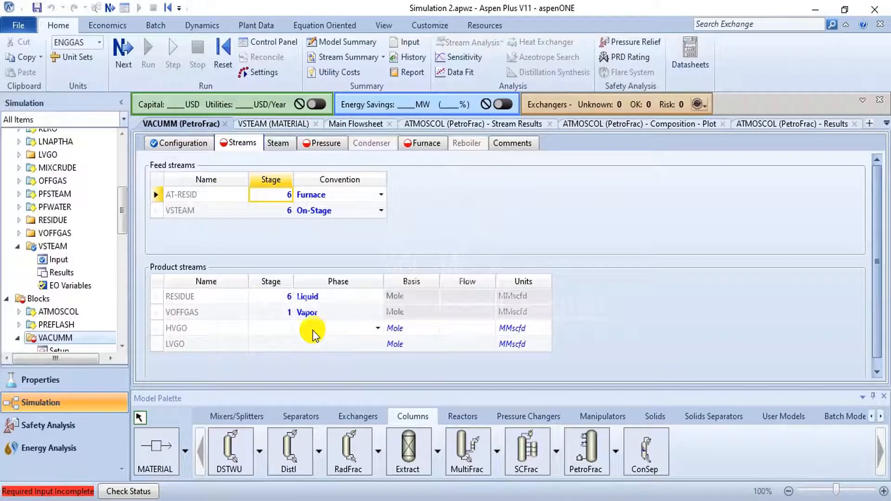
left_click(336, 344)
left_click(279, 346)
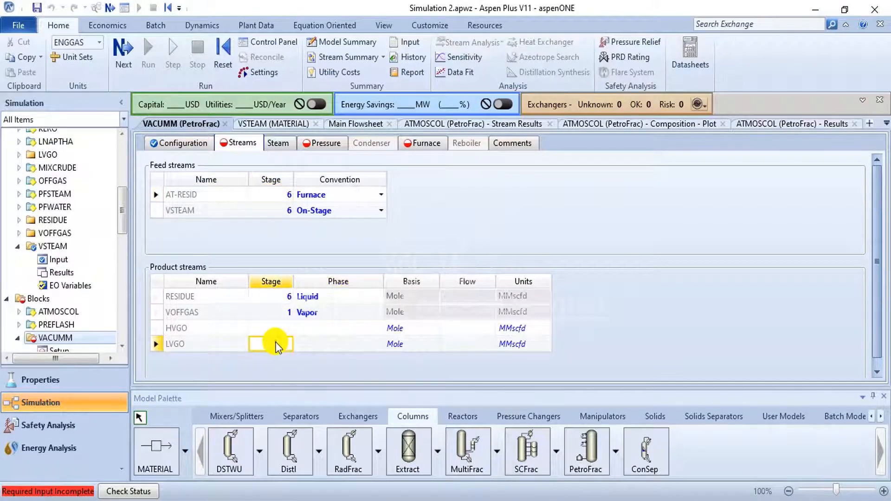
left_click(378, 344)
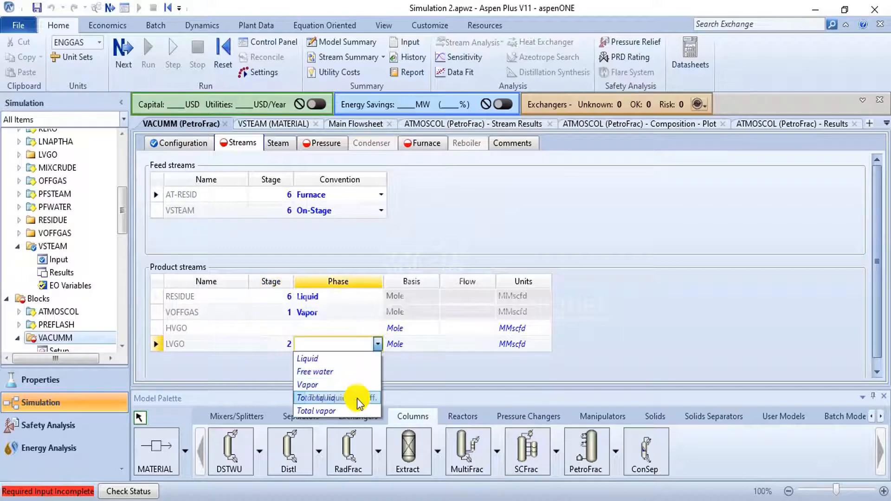
left_click(358, 400)
- Check the vacuum tower description in the PDF guide and set the LVGO flow basis to Stdvol
key("alt+Tab")
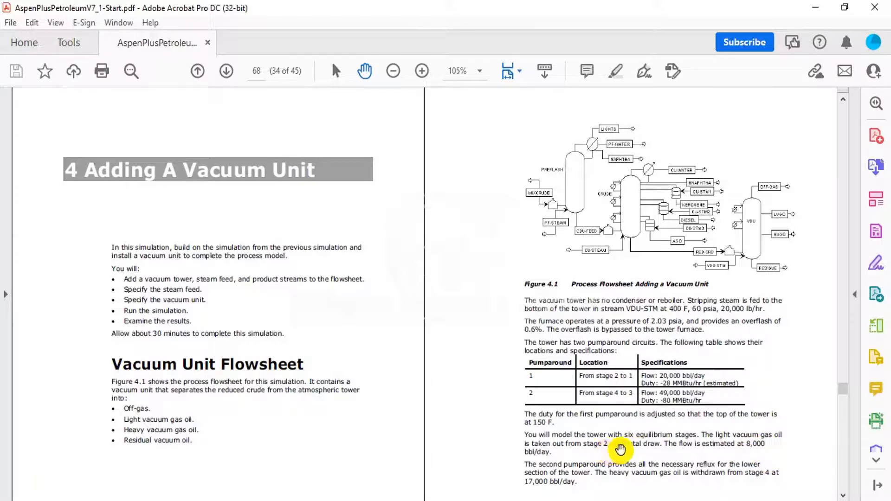
key("alt+Tab")
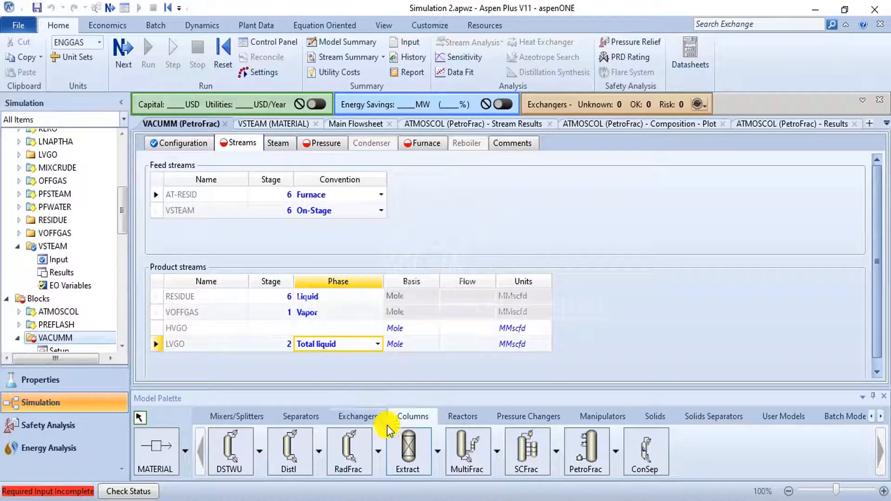
left_click(448, 344)
left_click(435, 344)
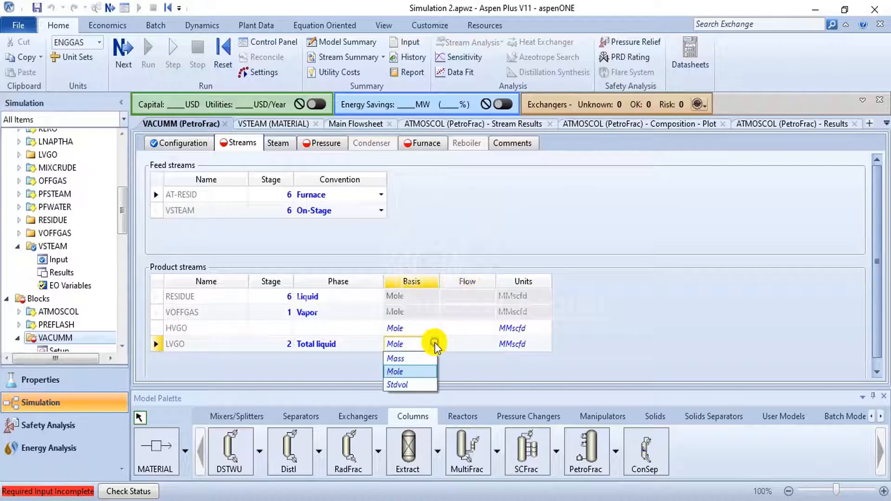
left_click(434, 344)
left_click(435, 344)
left_click(406, 384)
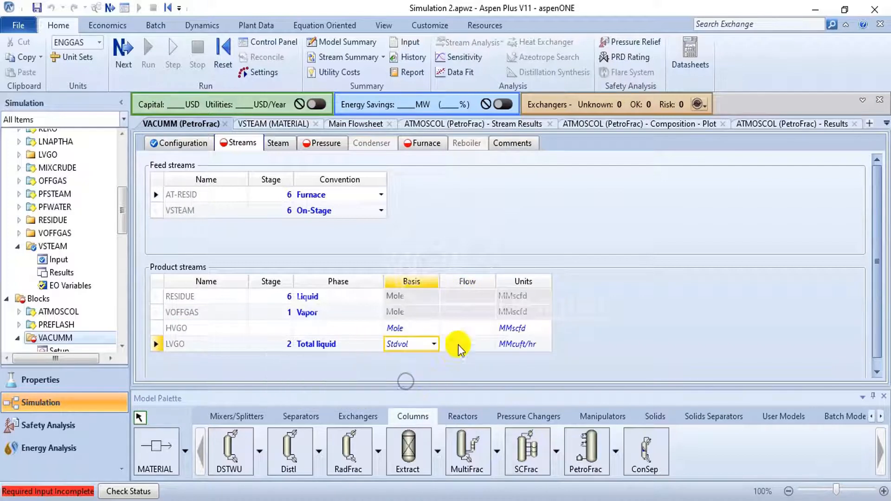
- Set the LVGO product flow to 8000 with bbl/hr as its units
left_click(539, 344)
scroll(525, 305, "up", 1)
scroll(529, 171, "up", 3)
left_click(519, 124)
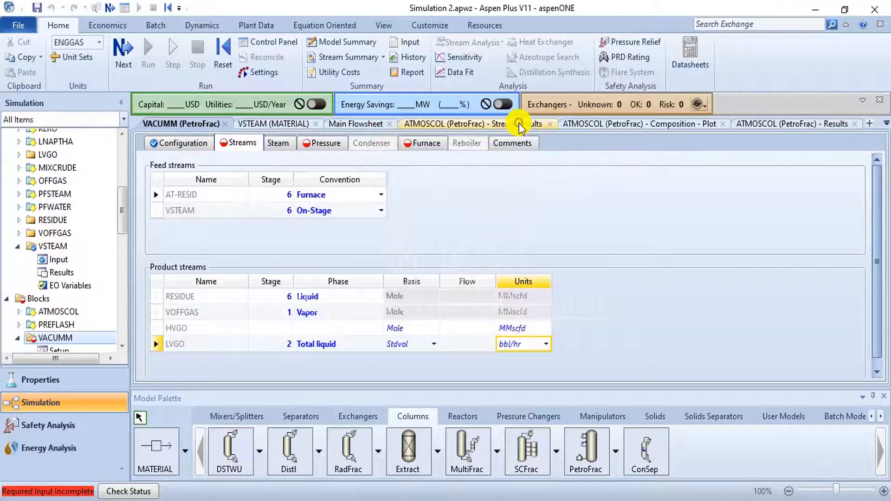
left_click(463, 346)
type("8000")
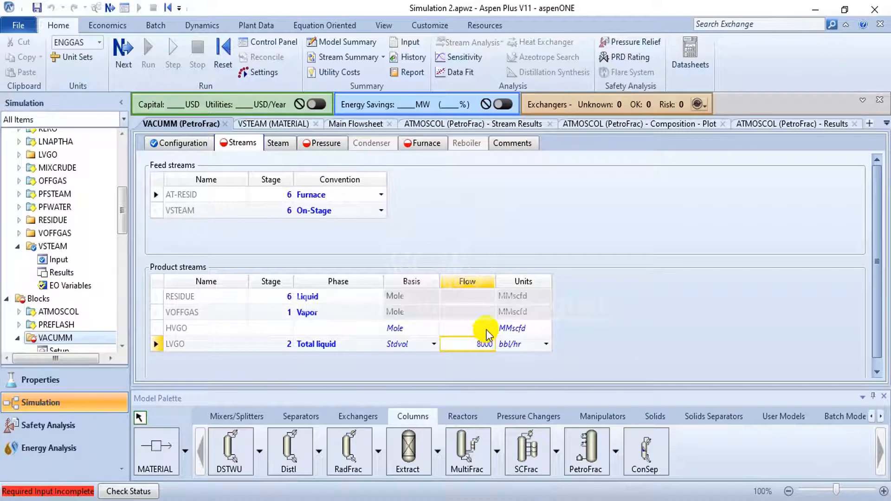
left_click(486, 329)
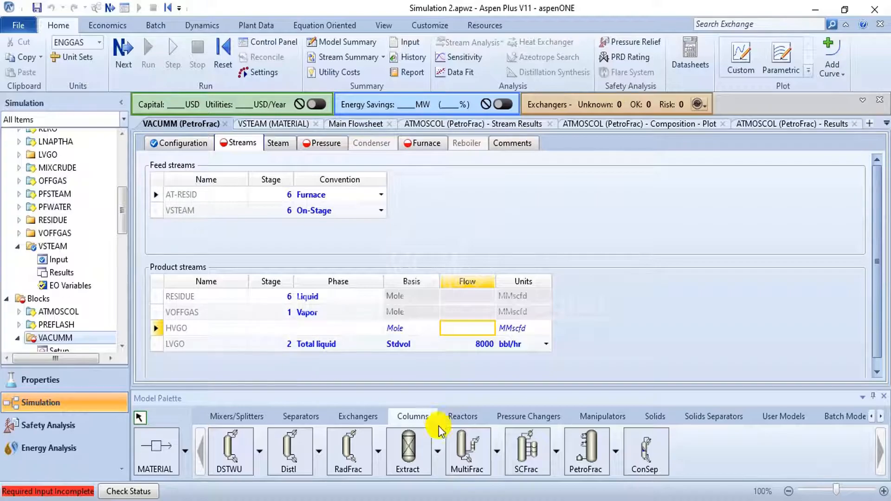
- Consult the PDF guide and specify the HVGO product as a Liquid draw from stage 4
left_click(502, 500)
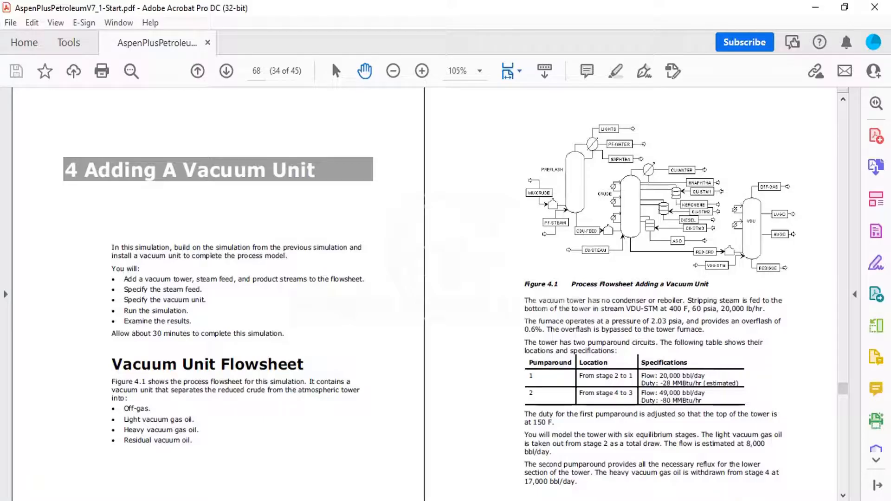
left_click(457, 453)
left_click(277, 330)
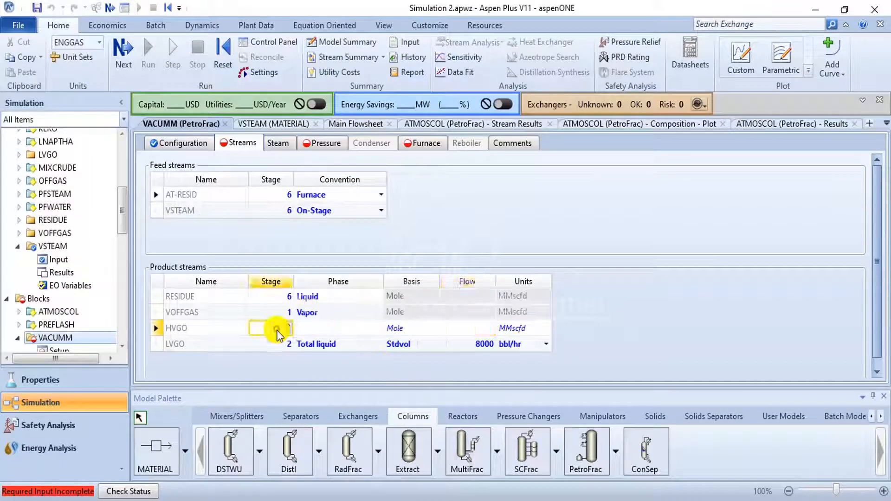
type("4")
left_click(319, 330)
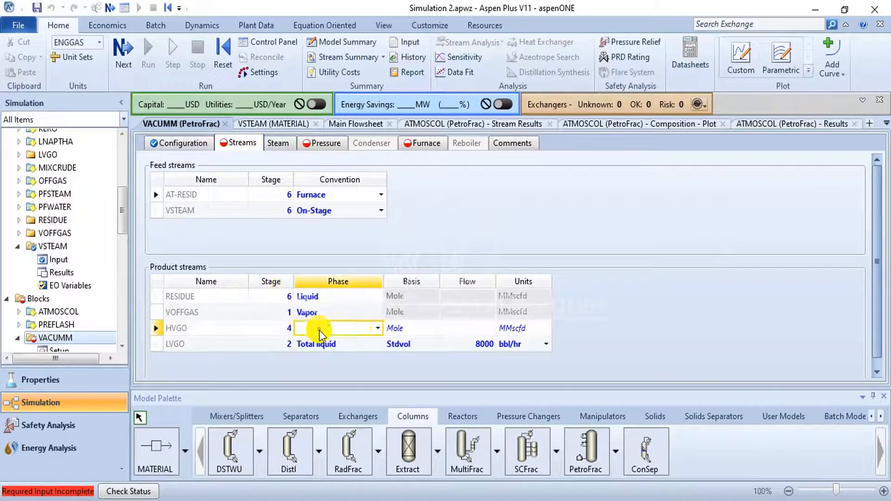
left_click(377, 328)
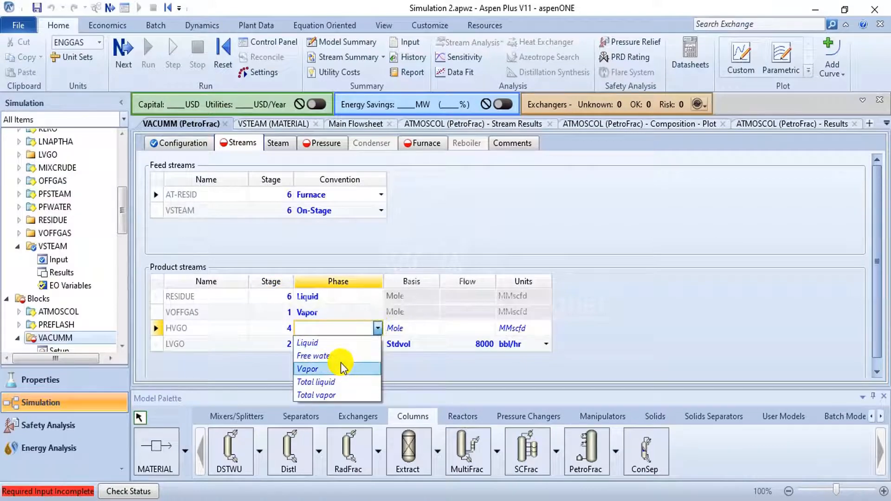
left_click(328, 343)
- Recheck the HVGO draw in the PDF guide and set its flow basis to Stdvol and units to bbl/hr
key("alt+Tab")
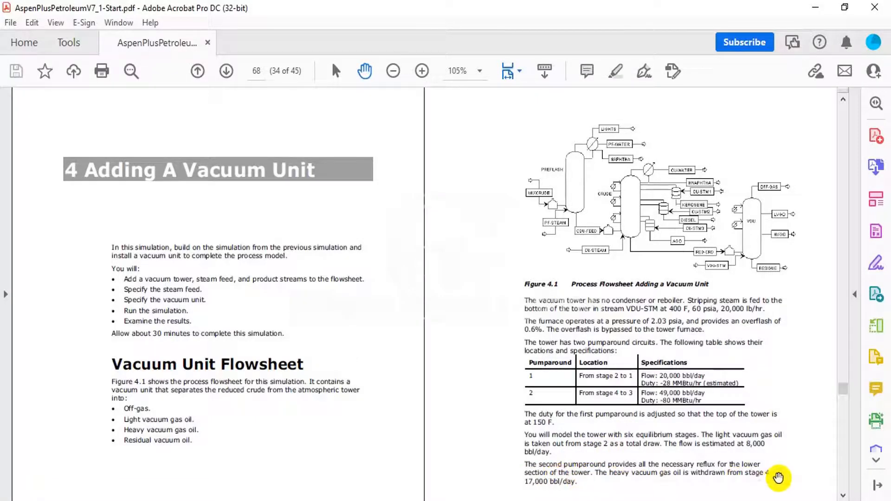
key("alt+Tab")
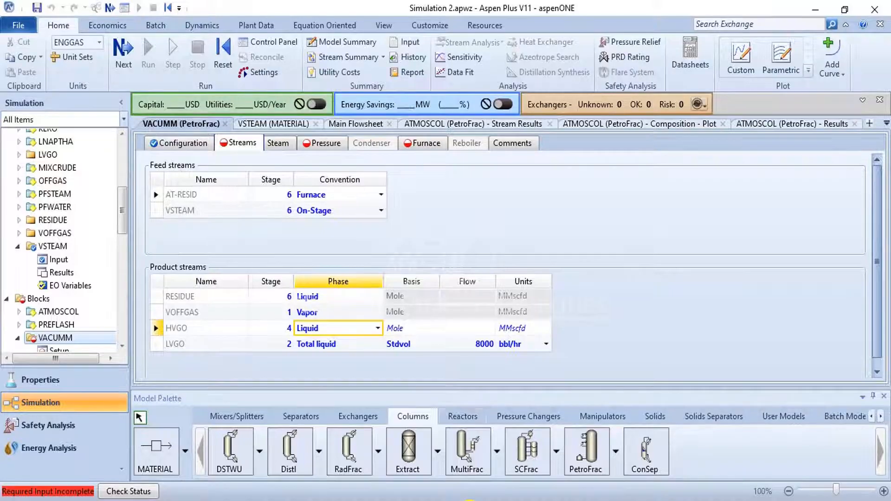
left_click(404, 328)
left_click(430, 328)
left_click(419, 359)
left_click(469, 330)
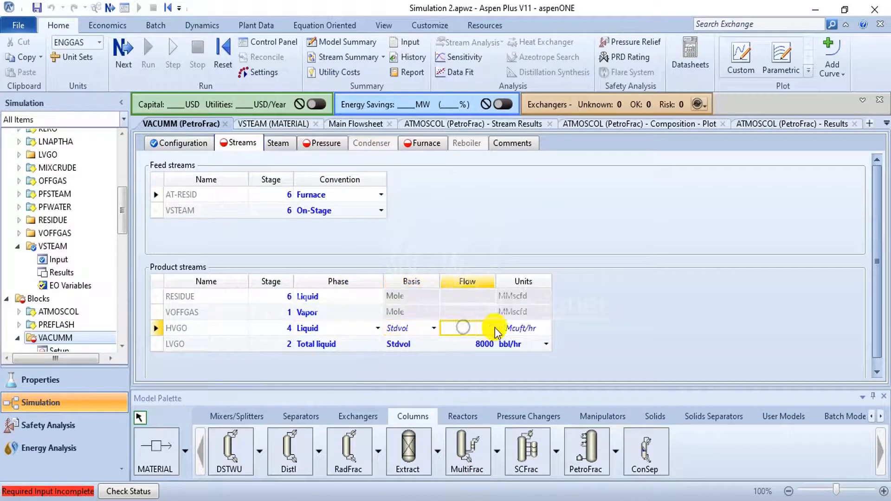
left_click(543, 329)
scroll(510, 200, "up", 8)
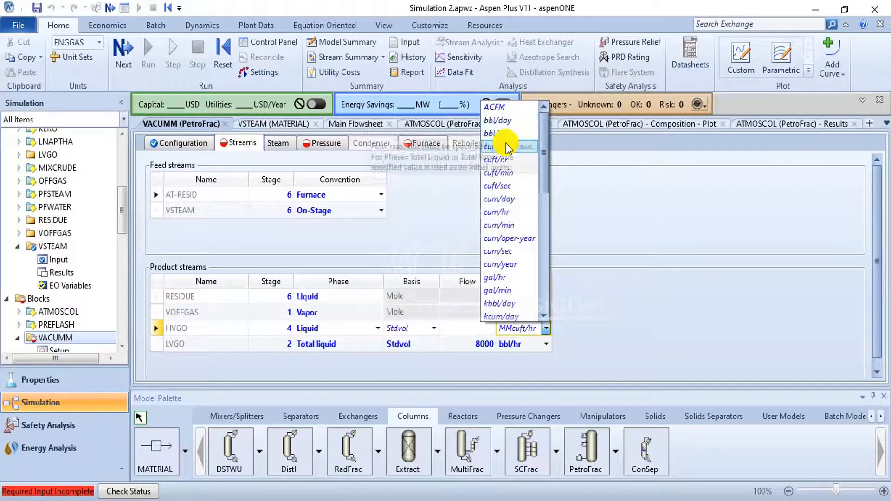
left_click(513, 130)
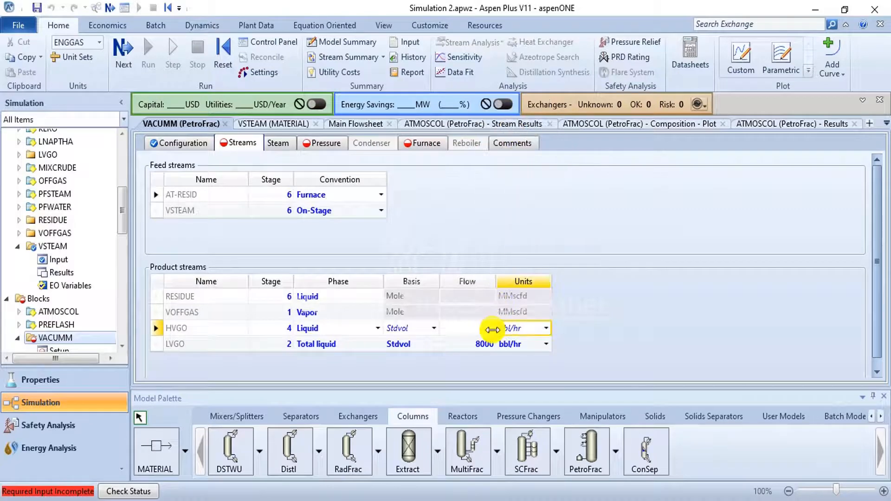
- Change the flow units of both the LVGO and HVGO products to bbl/day
left_click(546, 344)
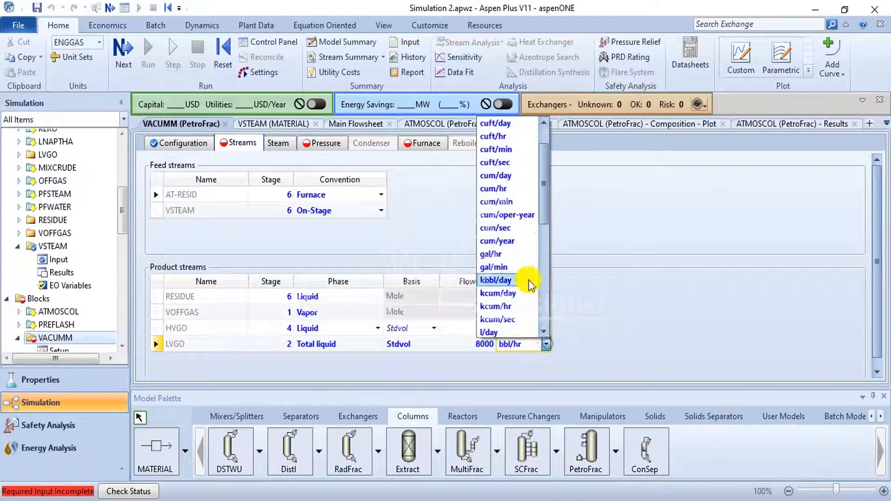
scroll(529, 177, "up", 1)
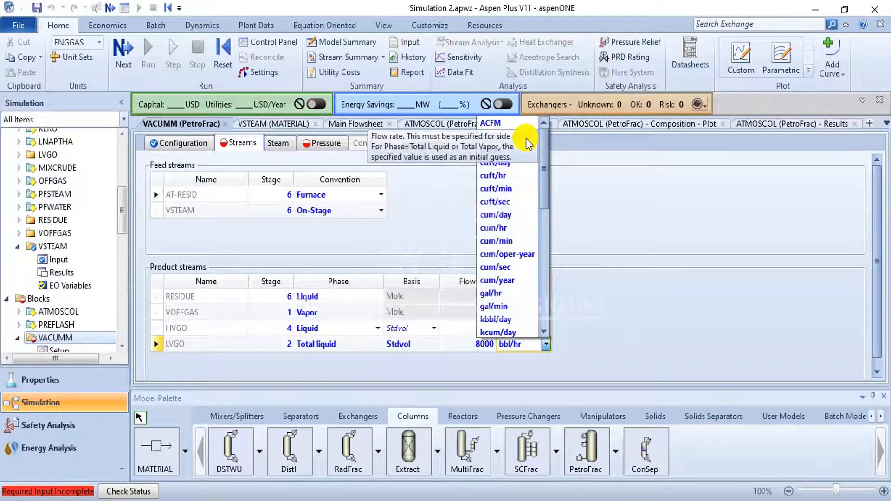
left_click(525, 138)
left_click(547, 330)
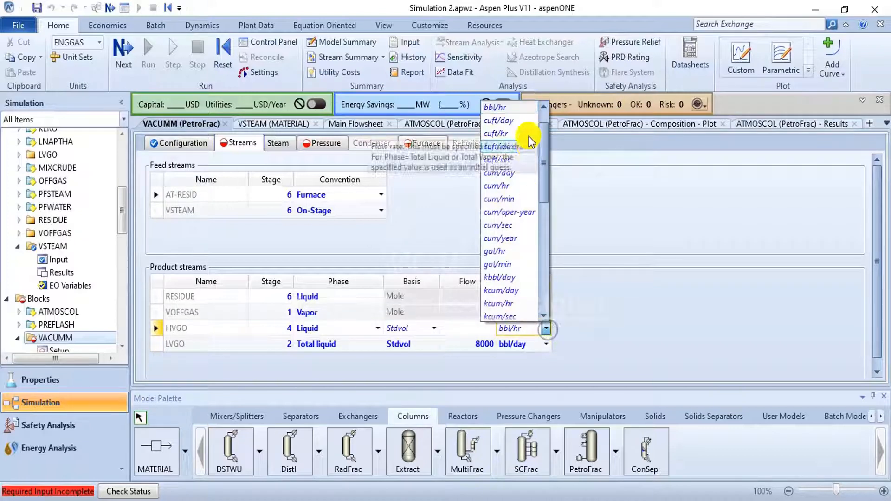
scroll(529, 146, "up", 1)
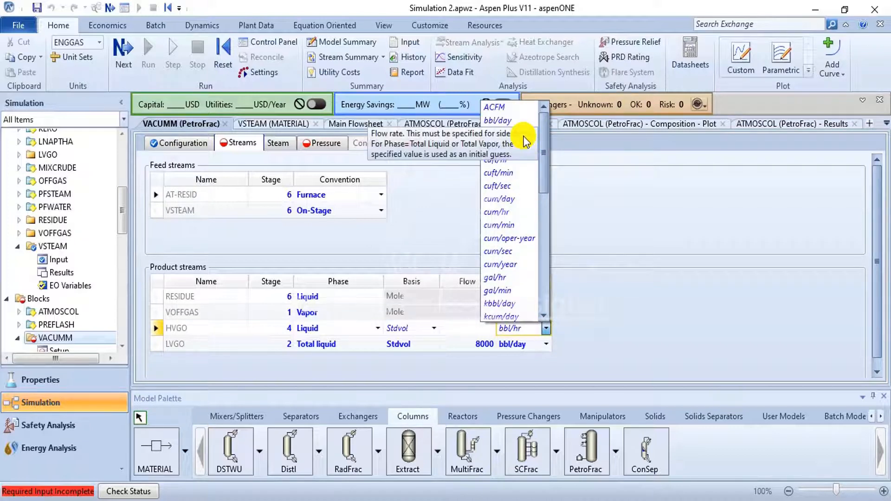
left_click(519, 123)
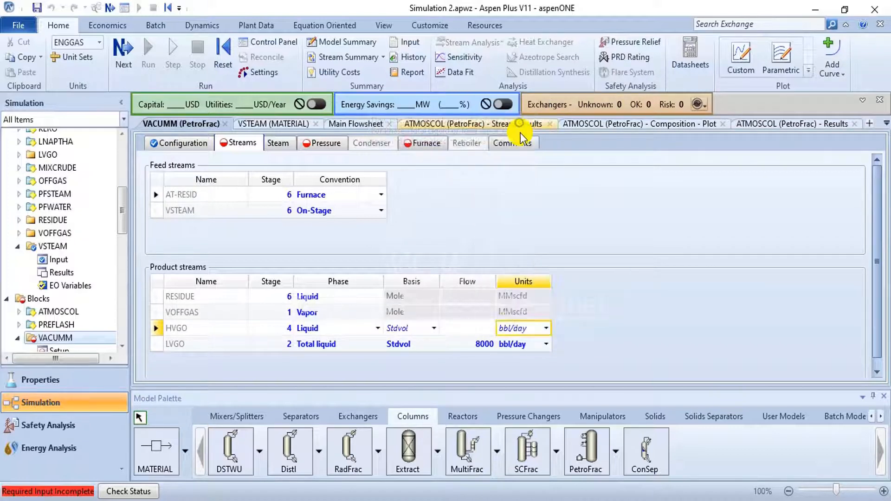
- Set the HVGO product flow to 17000 bbl/day
left_click(464, 330)
type("17")
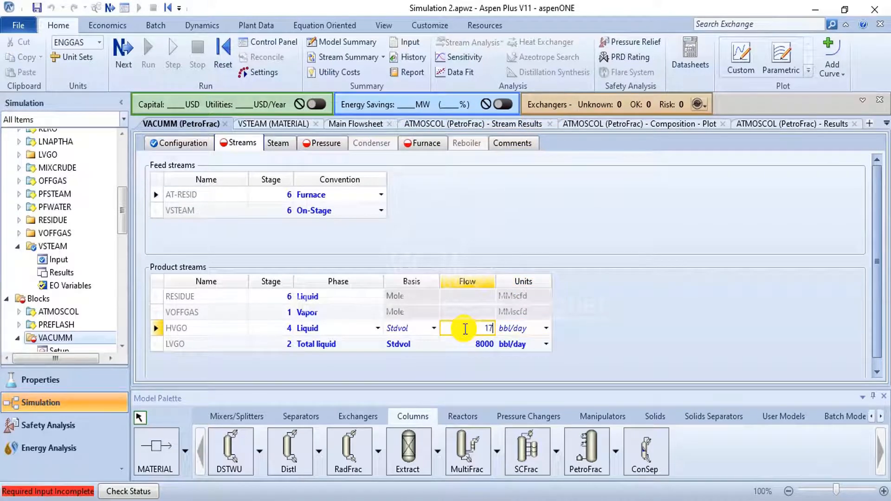
type("000")
left_click(480, 349)
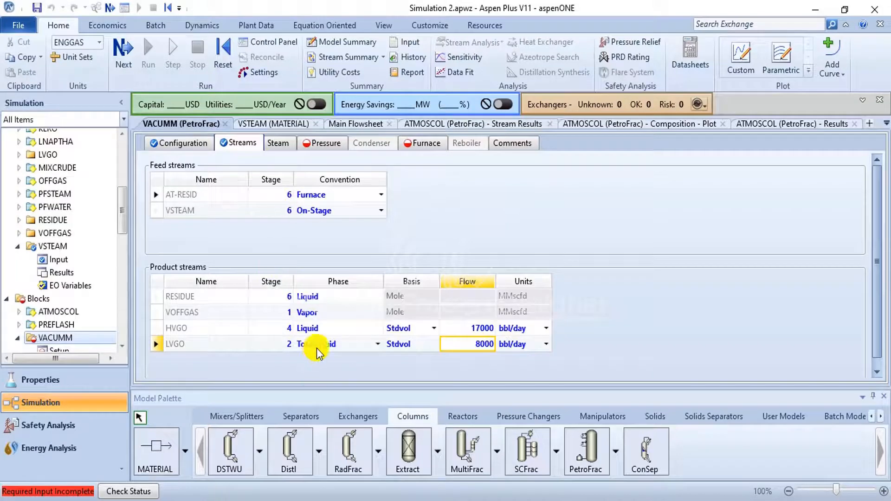
- Consult the PDF guide and set the VACUMM stage 1 / condenser pressure to 60 mmHg
left_click(329, 140)
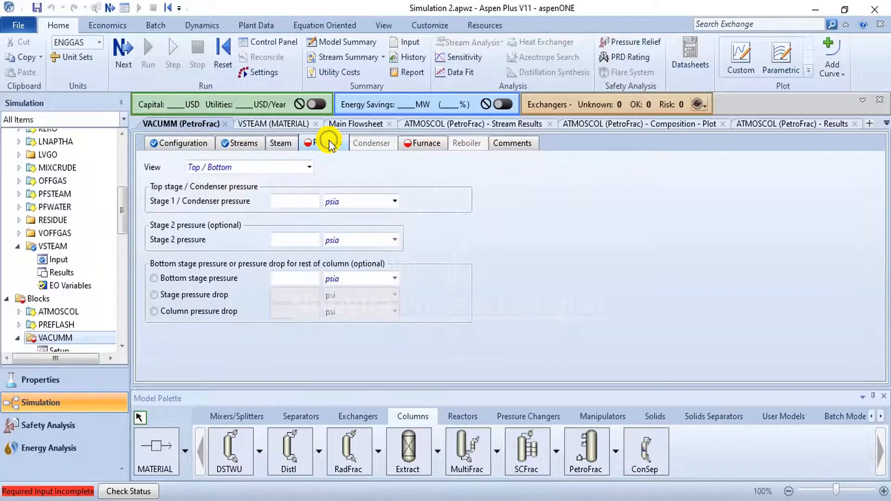
left_click(282, 202)
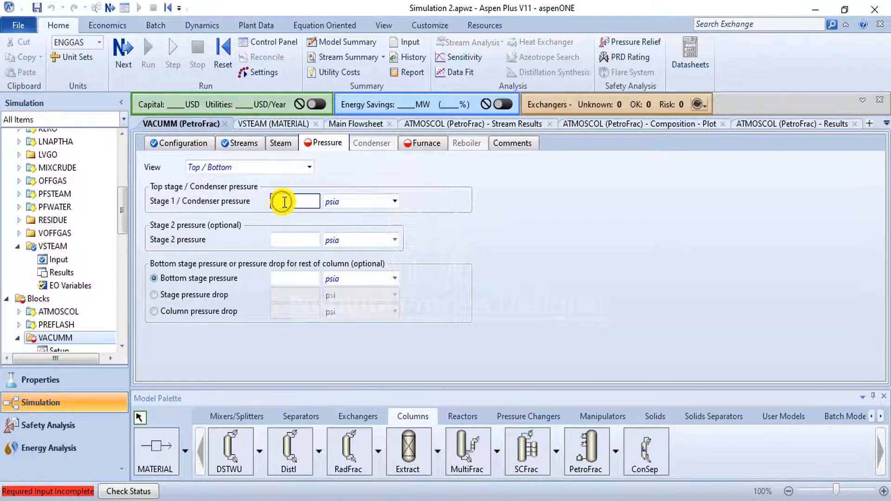
left_click(471, 500)
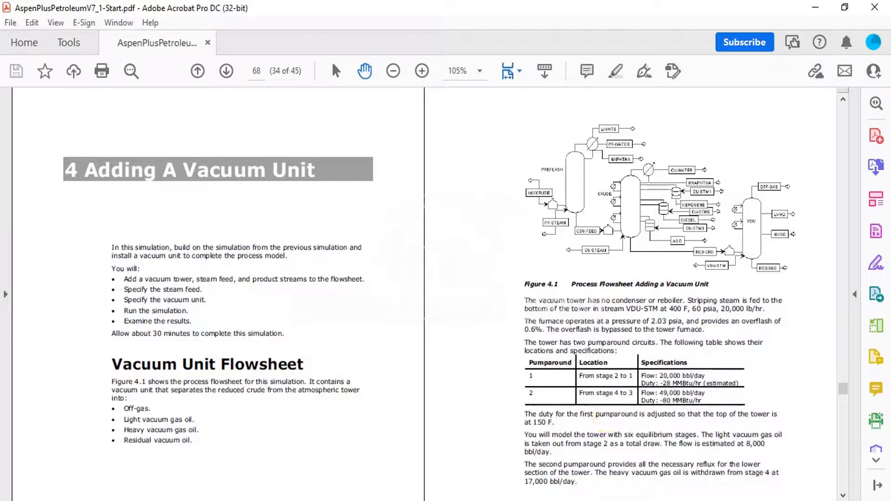
left_click(543, 500)
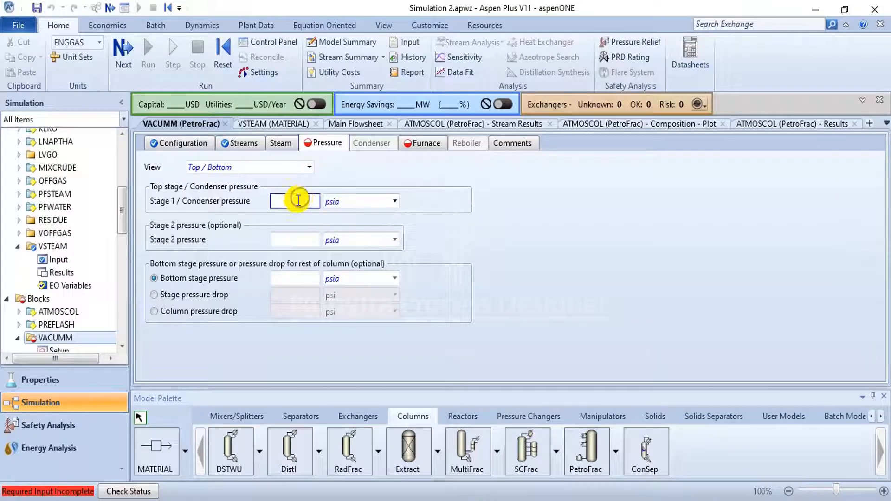
type("0")
left_click(394, 202)
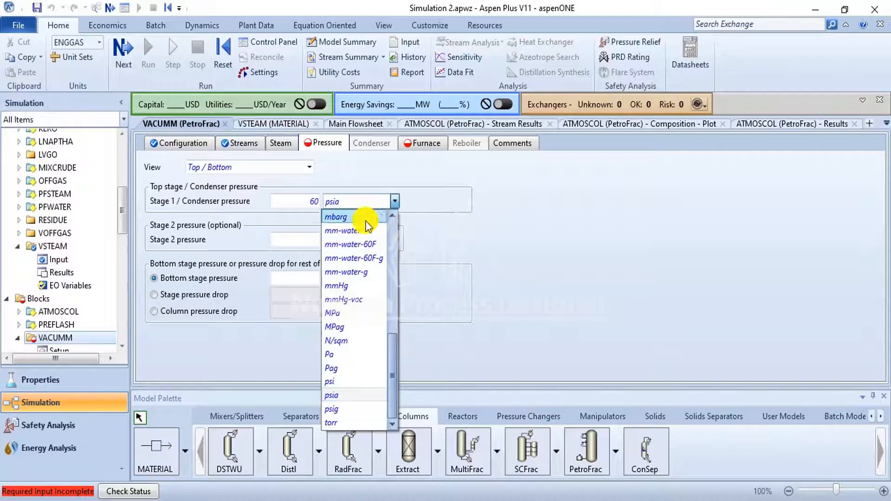
left_click(353, 286)
- Set the VACUMM bottom stage pressure to 70 mmHg
left_click(301, 277)
type("70")
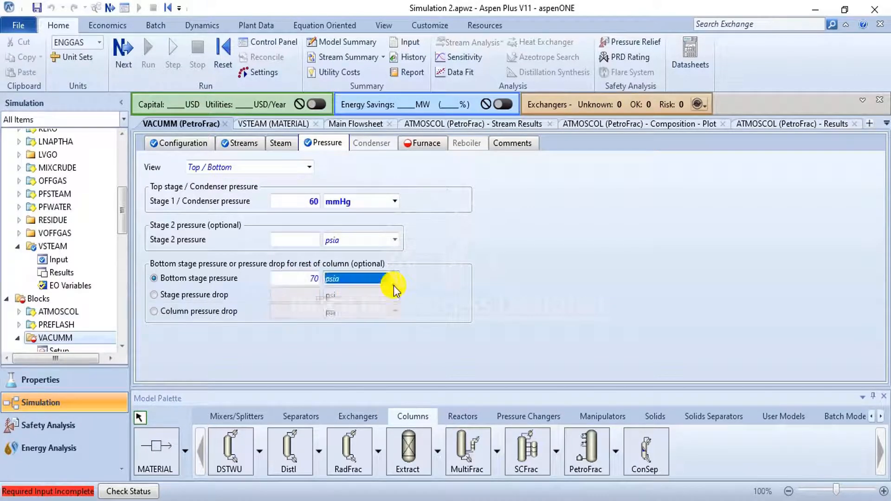
left_click(394, 280)
scroll(365, 311, "up", 3)
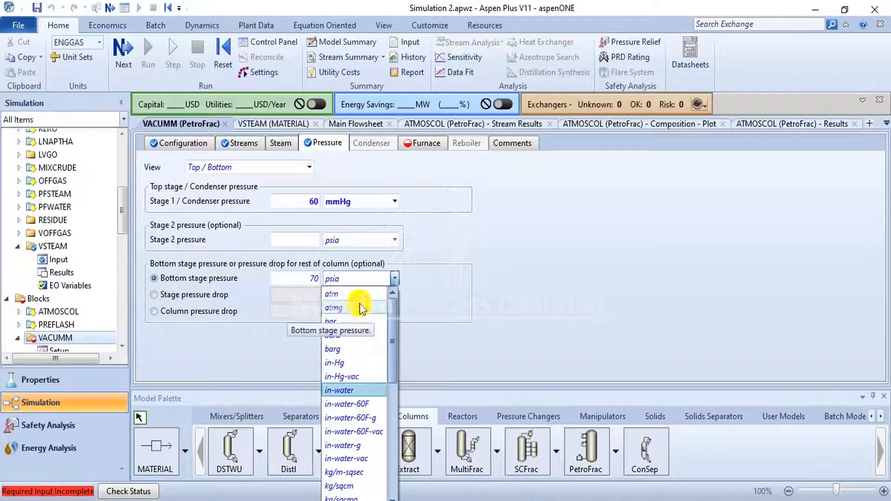
scroll(371, 348, "down", 6)
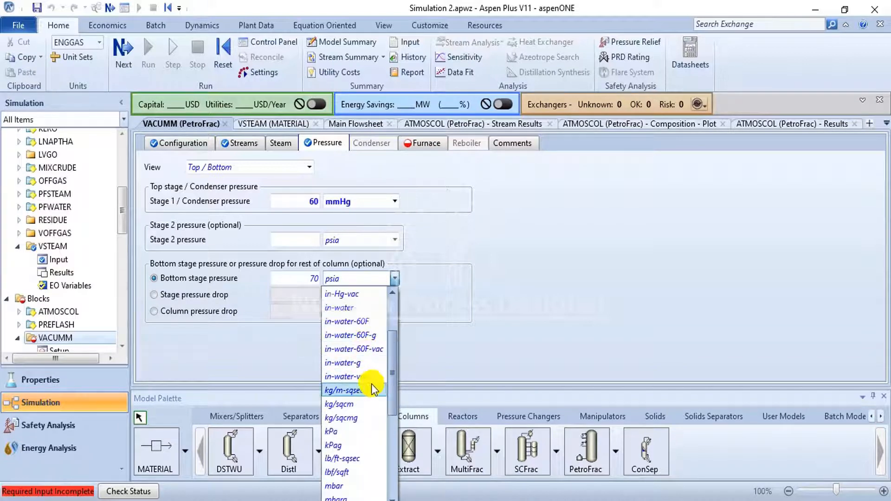
left_click(371, 404)
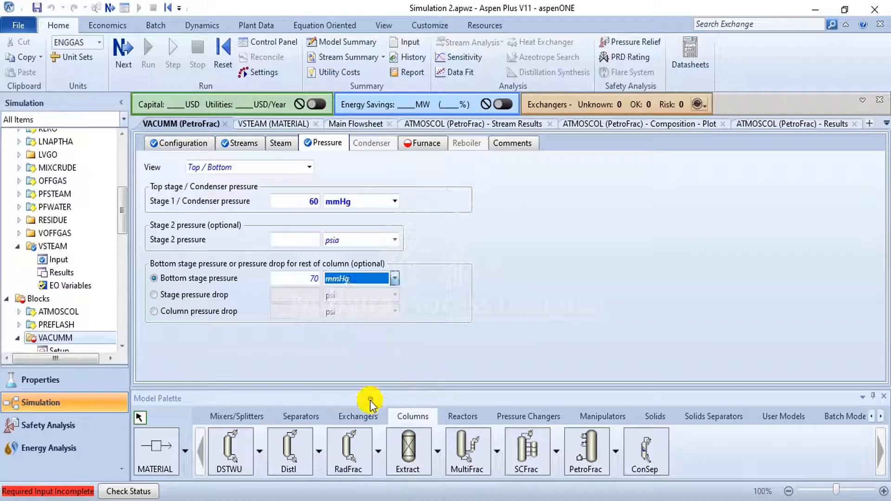
- Consult the PDF guide's furnace data and set the VACUMM furnace type to single stage flash with liquid runback
left_click(432, 143)
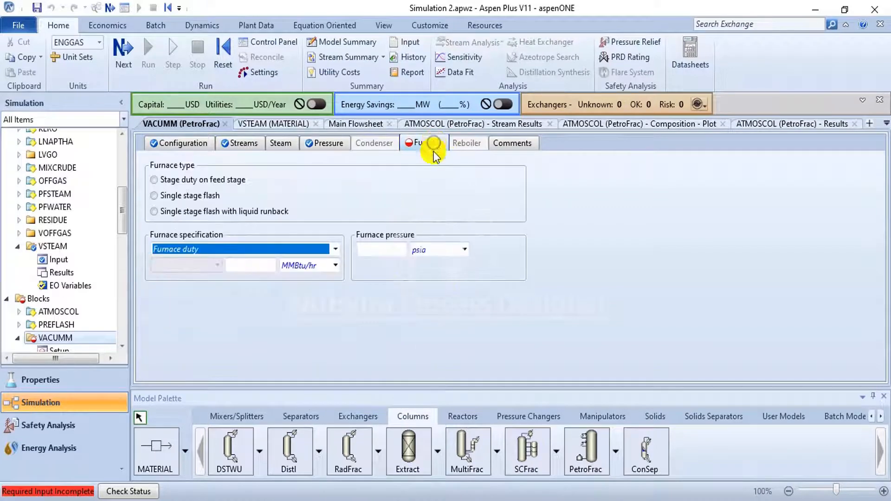
key("alt+Tab")
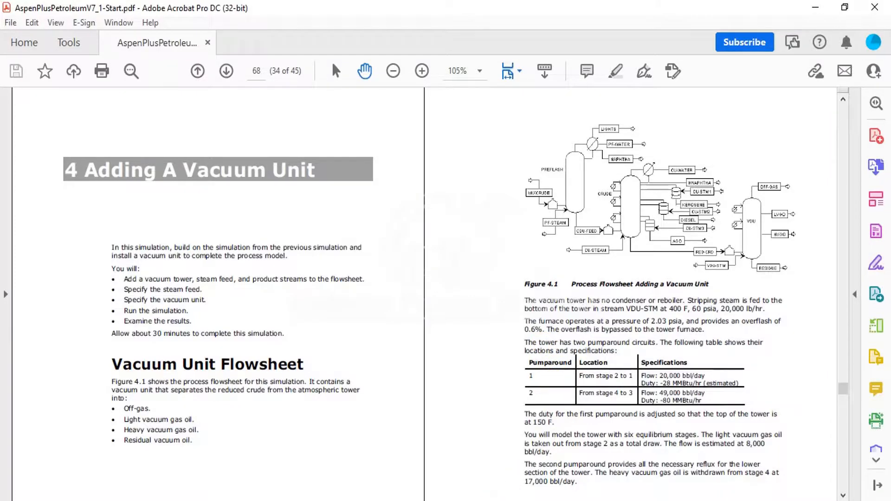
left_click(465, 500)
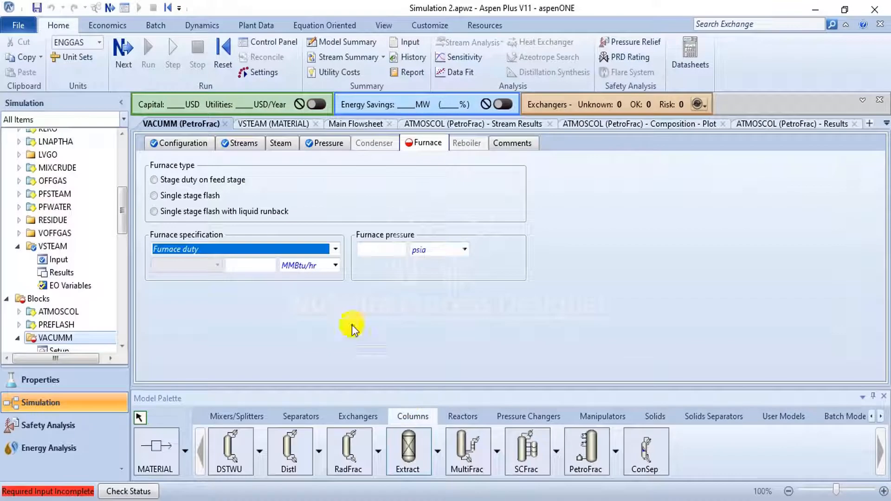
left_click(203, 210)
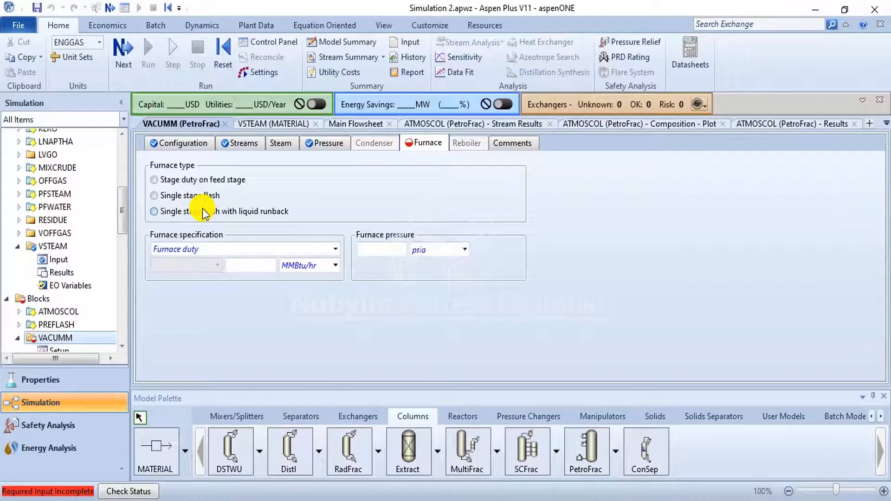
- Specify the VACUMM furnace by fractional overflash on a Stdvol basis with a value of 0.006
left_click(335, 254)
left_click(311, 280)
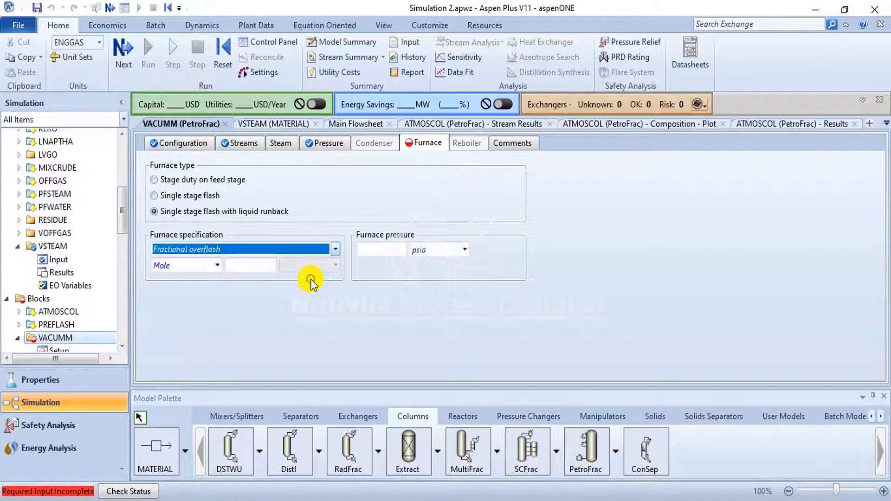
left_click(218, 264)
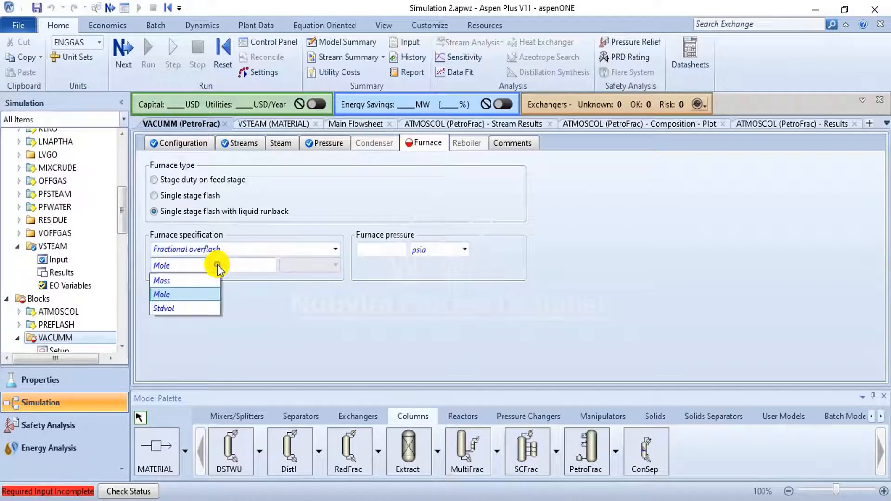
left_click(196, 308)
left_click(250, 268)
type("0.006")
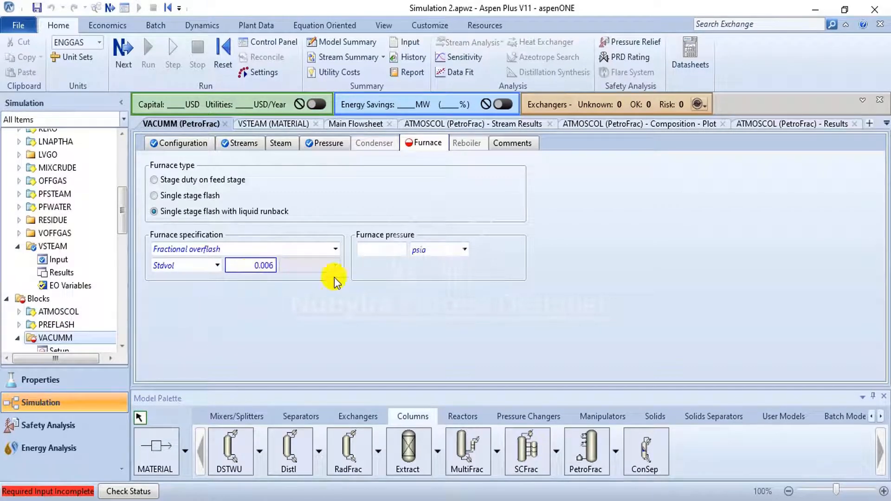
key("Return")
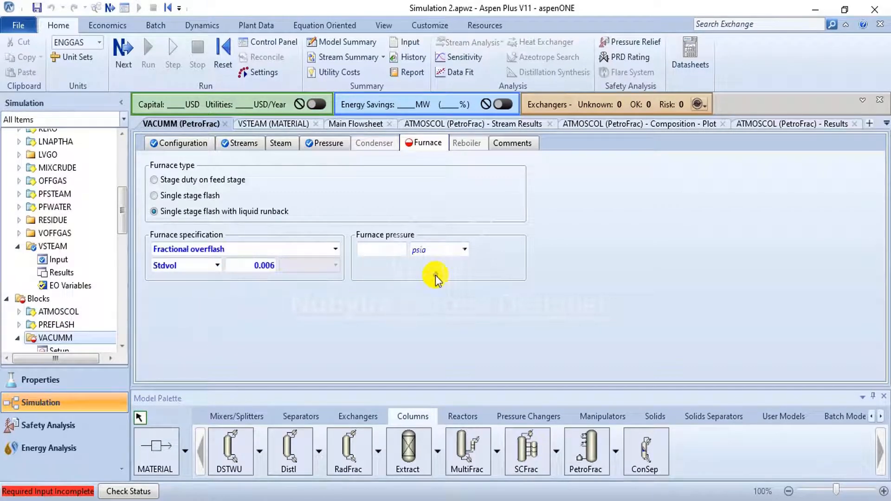
- Set the VACUMM furnace pressure to 2.03 psia, as given in the PDF guide
left_click(397, 250)
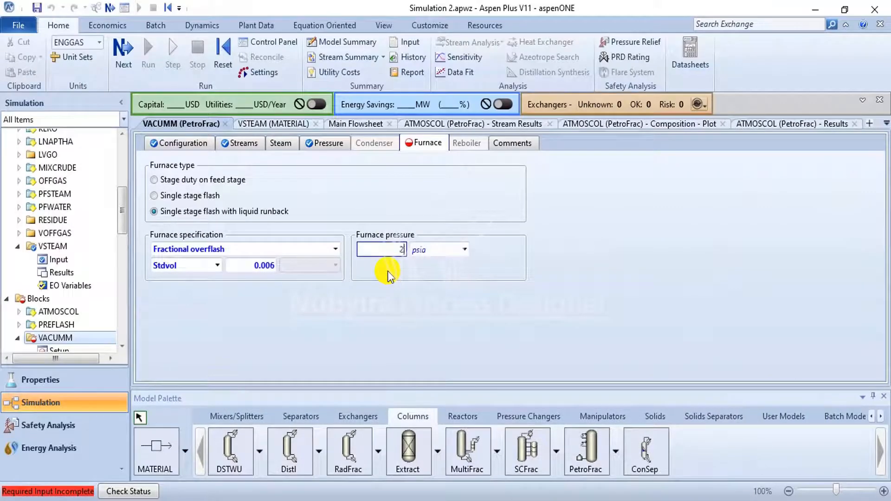
type("2.03")
key("Return")
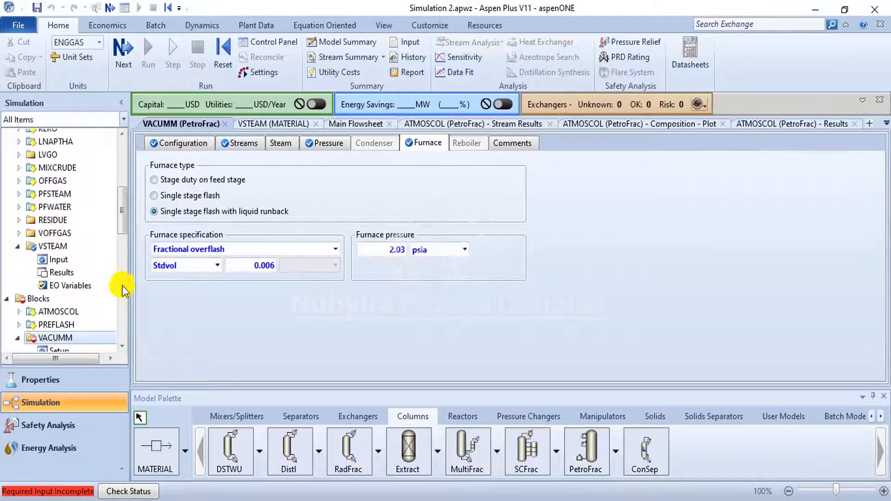
- Create pumparound P-1 for VACUMM and, per the PDF guide, set its draw stage to 2 and return stage to 1
scroll(75, 320, "down", 2)
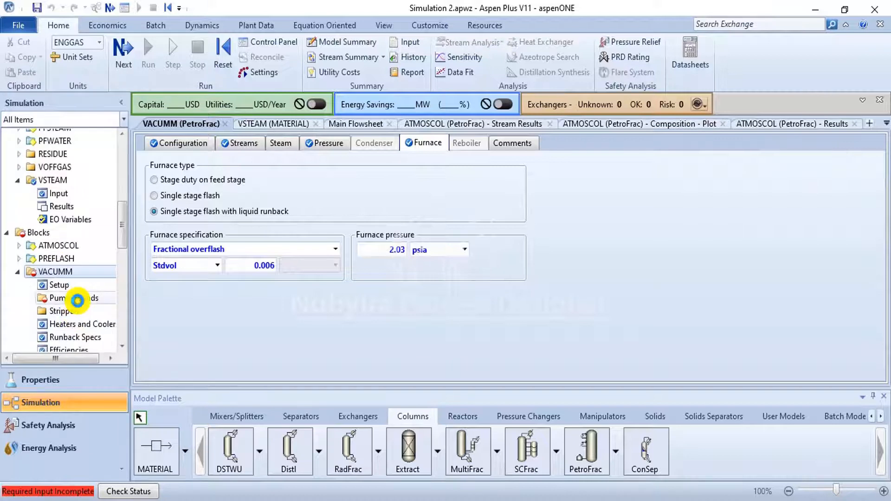
left_click(78, 300)
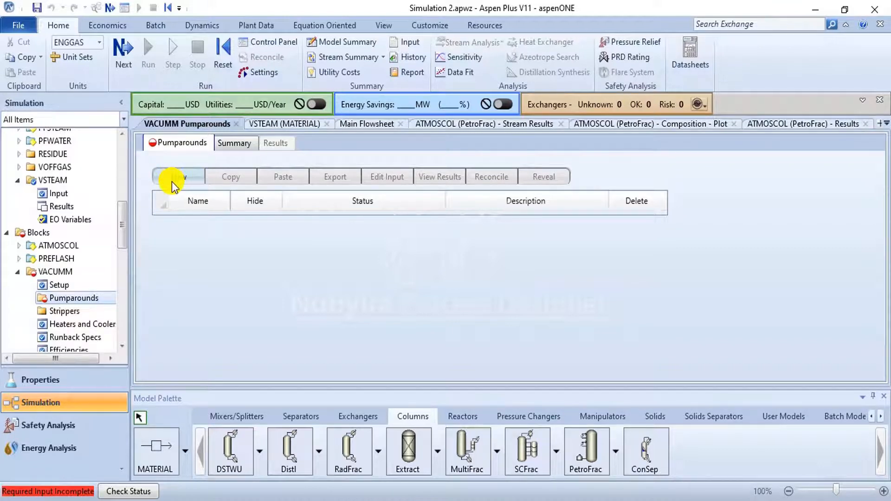
left_click(185, 175)
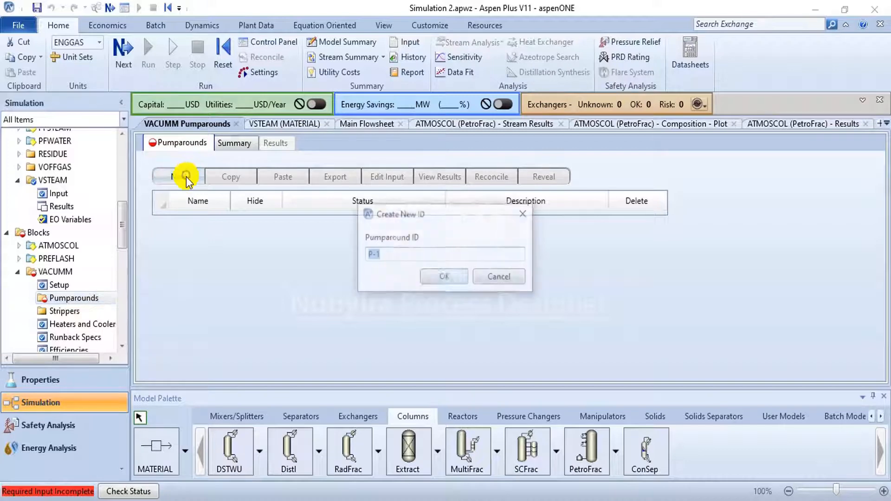
left_click(442, 277)
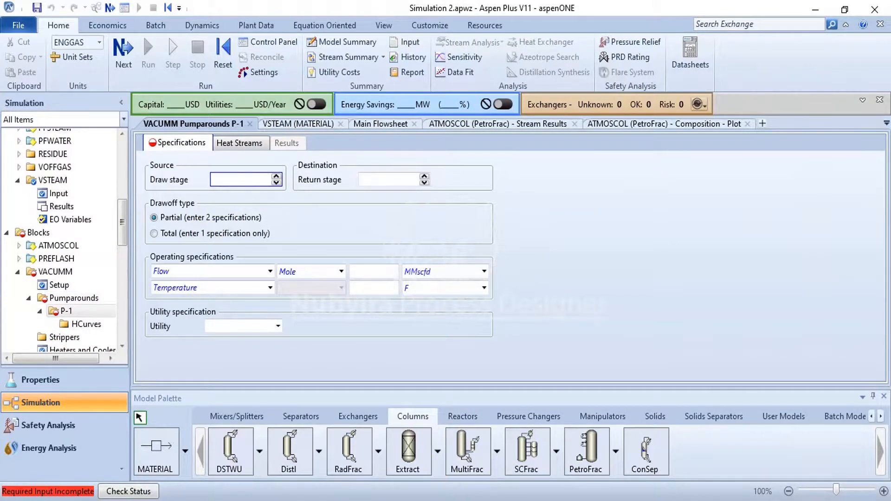
key("alt+Tab")
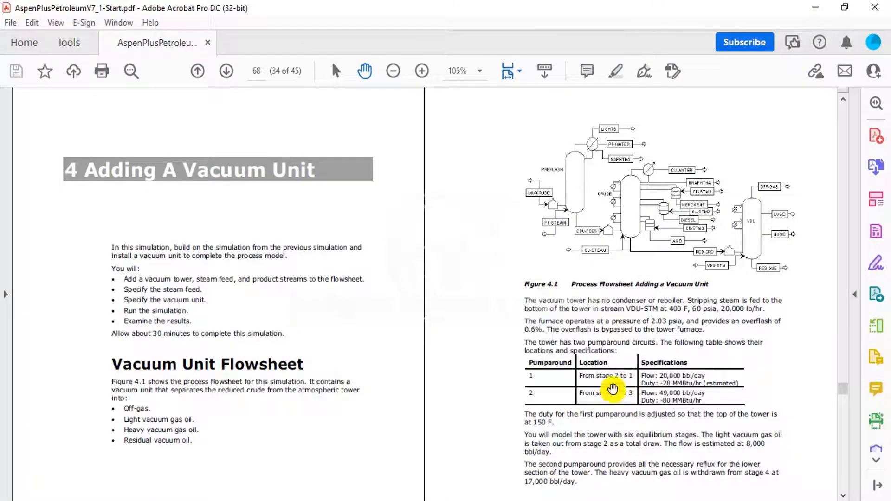
left_click(458, 500)
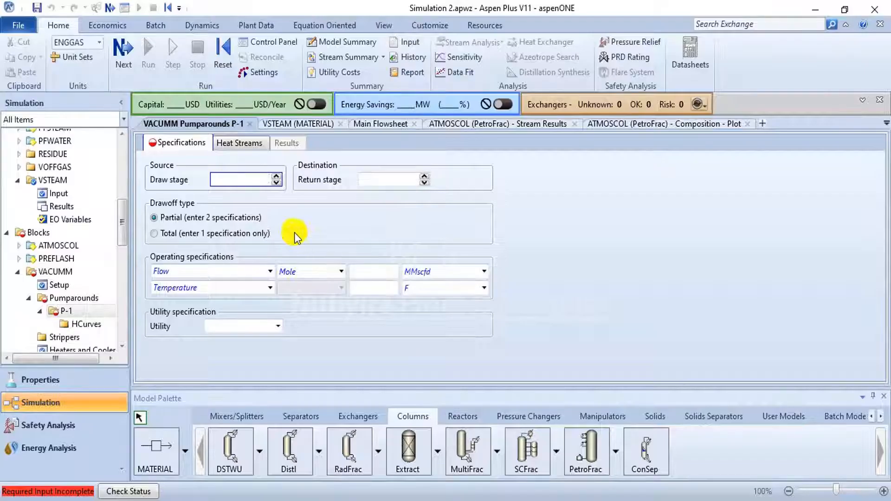
type("2")
left_click(379, 181)
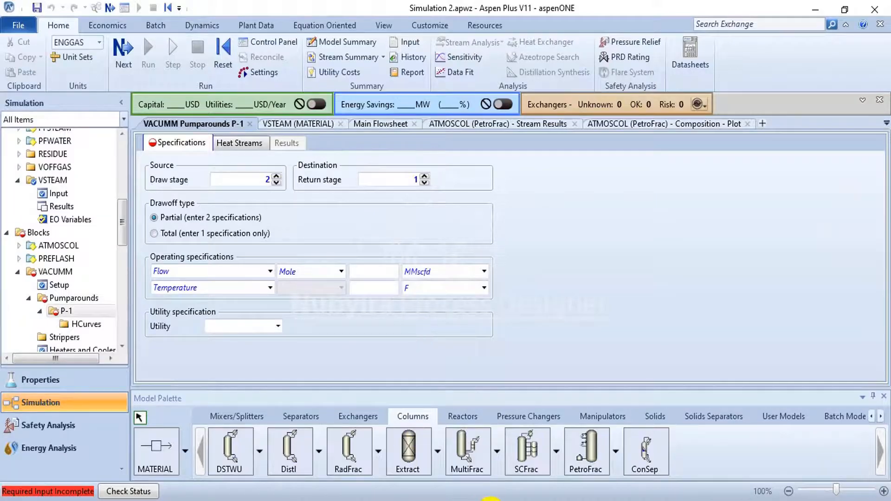
- Set the P-1 pumparound flow to 20000 bbl/day on a Stdvol basis, checking the PDF guide's pumparound table
left_click(491, 500)
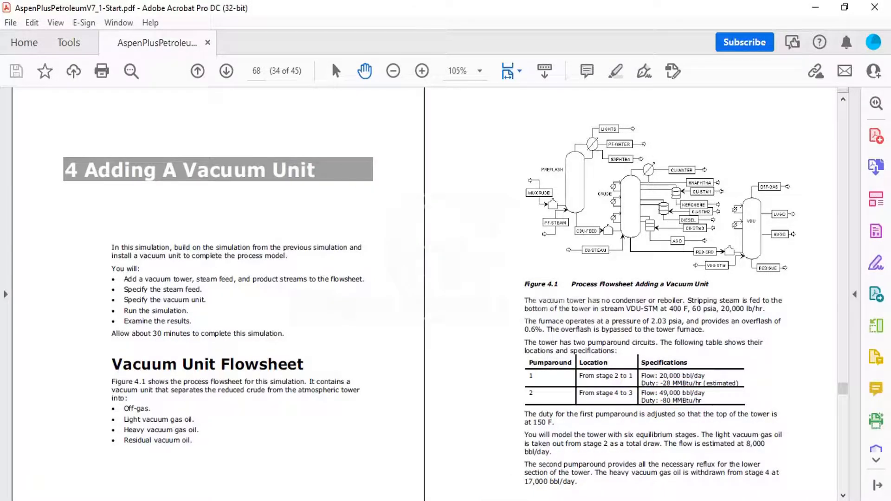
left_click(492, 500)
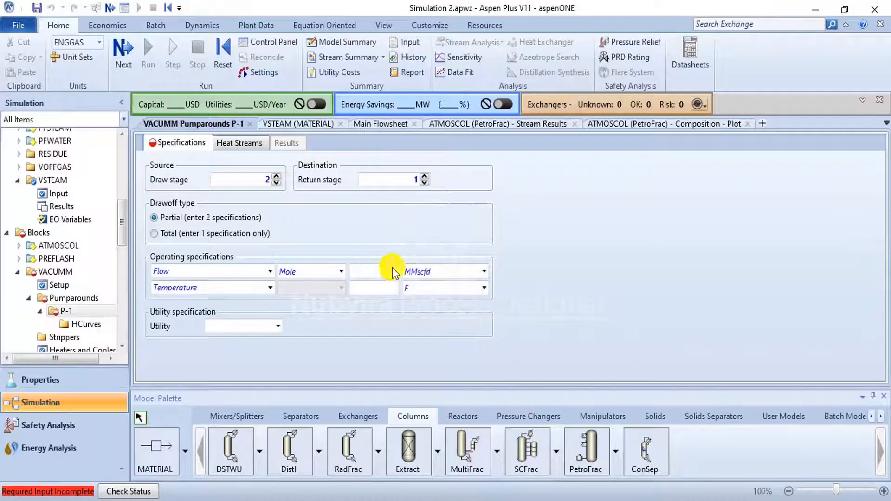
left_click(336, 274)
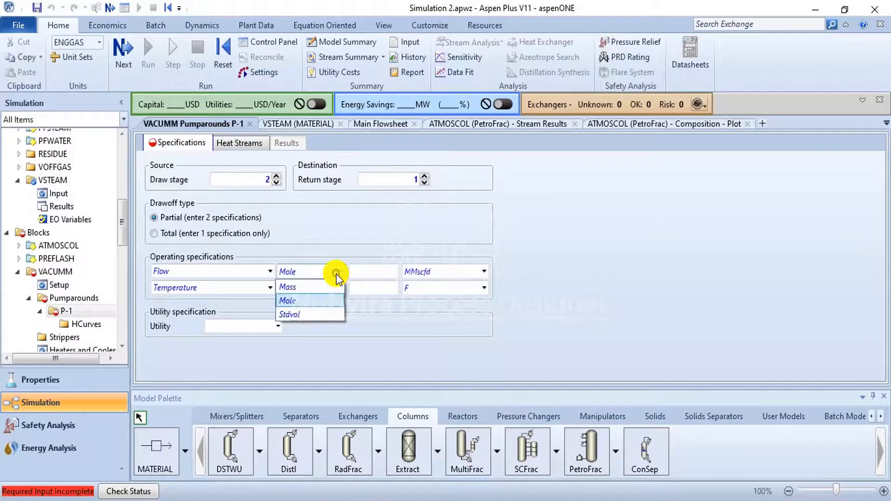
left_click(316, 309)
left_click(482, 271)
scroll(448, 307, "down", 1)
scroll(448, 310, "up", 5)
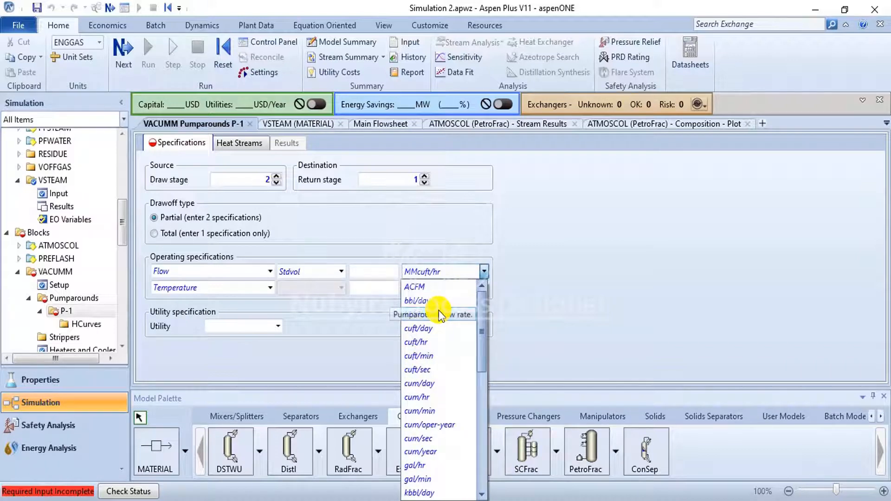
left_click(433, 301)
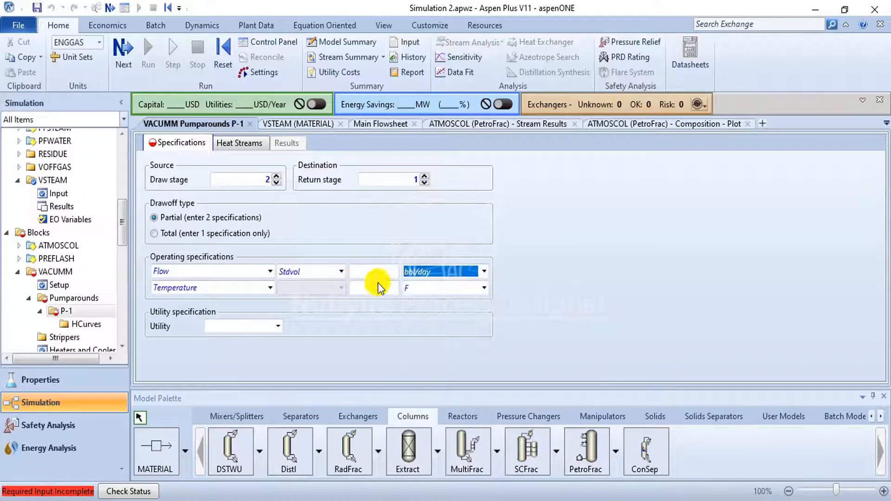
left_click(499, 500)
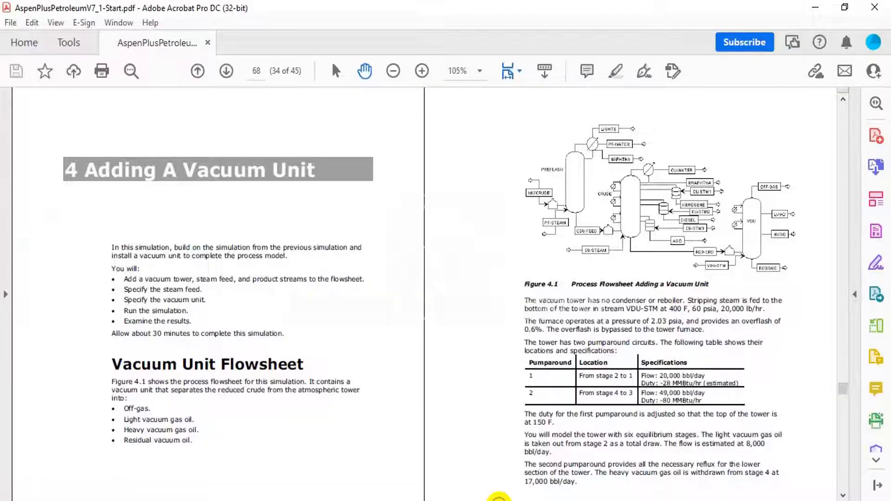
left_click(499, 500)
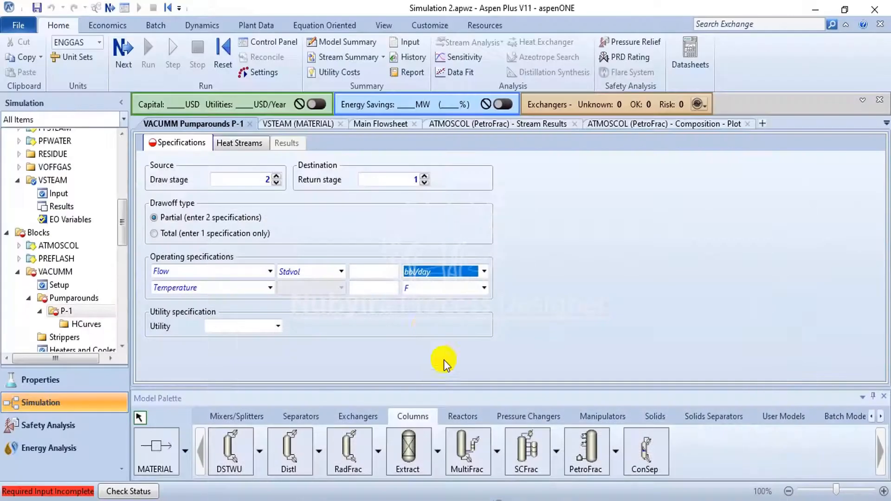
left_click(380, 275)
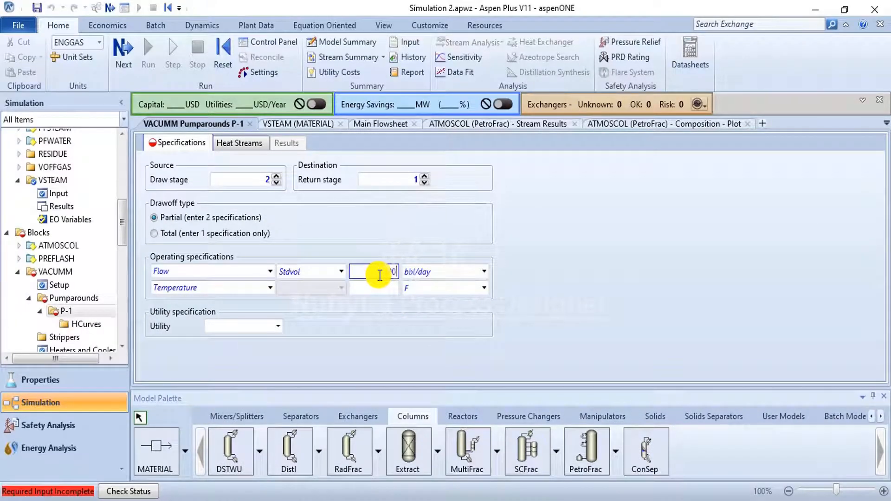
- Change the second P-1 operating specification to heat duty and set it to -28 MMBtu/hr per the PDF guide
left_click(386, 296)
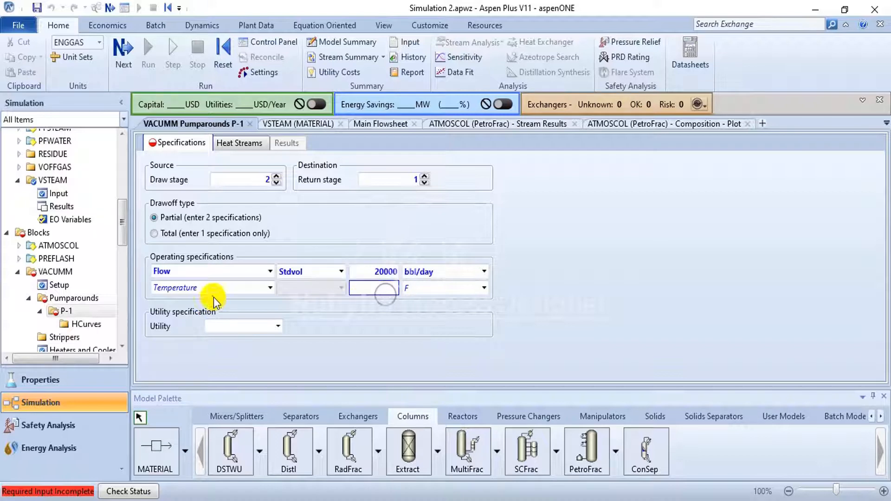
left_click(275, 291)
left_click(246, 316)
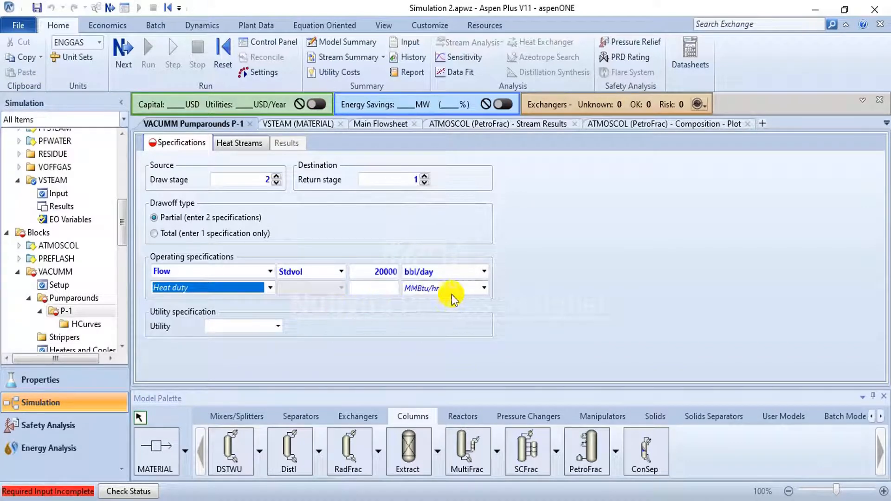
key("alt+Tab")
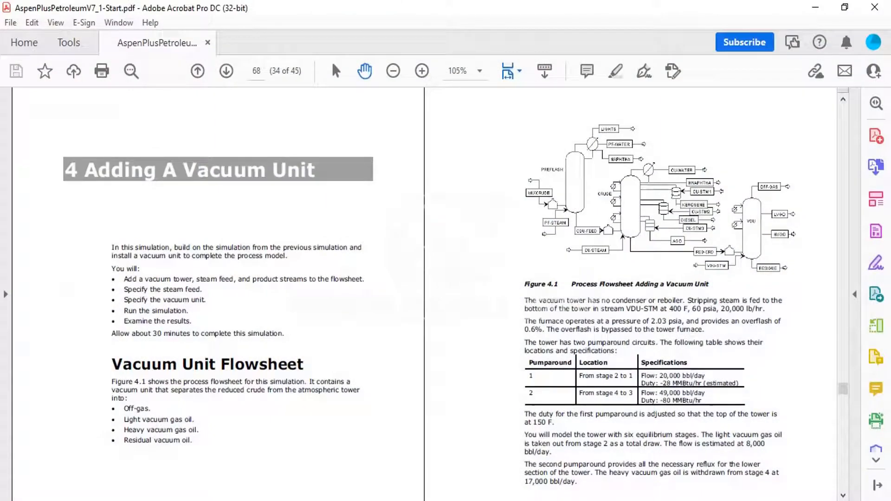
key("alt+Tab")
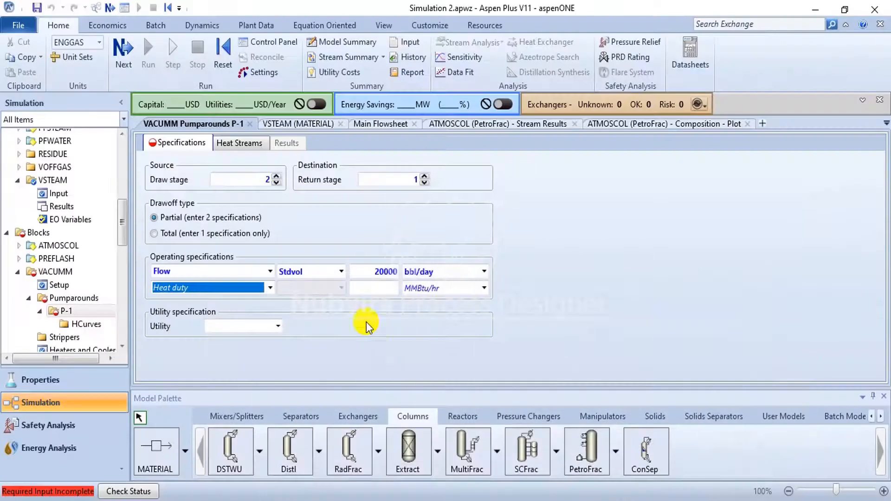
left_click(365, 290)
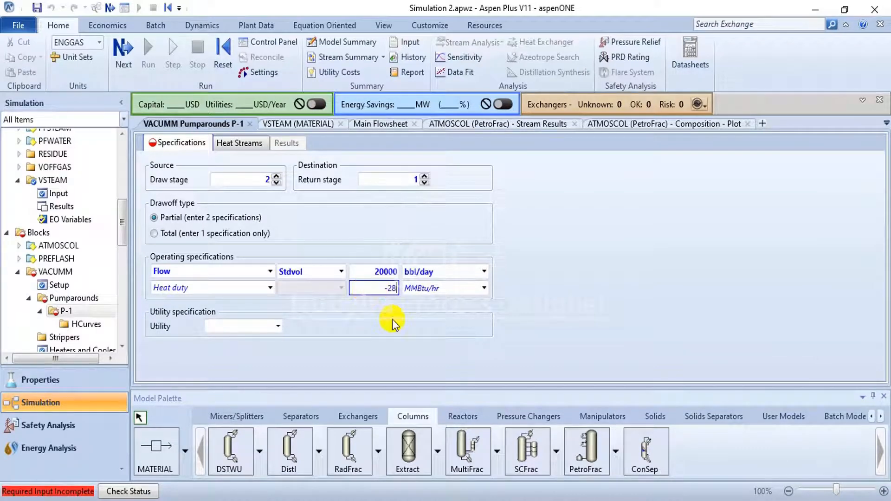
key("Return")
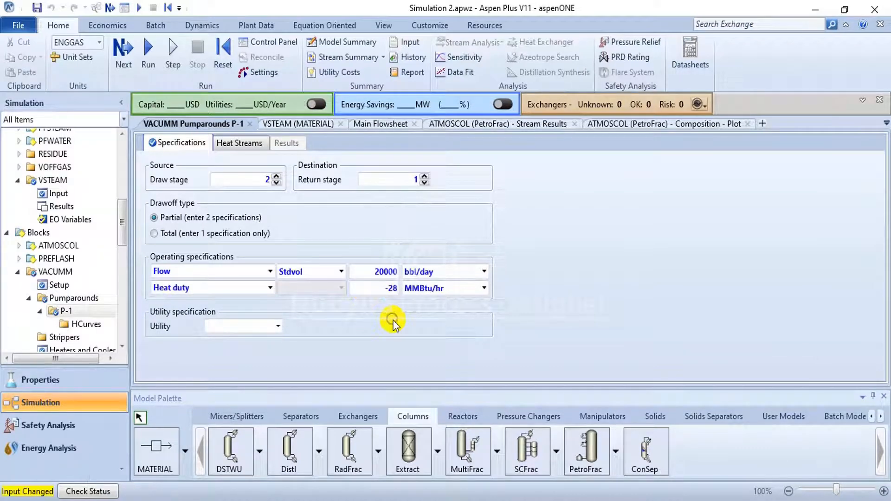
- Create a second pumparound for the VACUMM column with the ID P-2
left_click(65, 299)
left_click(195, 183)
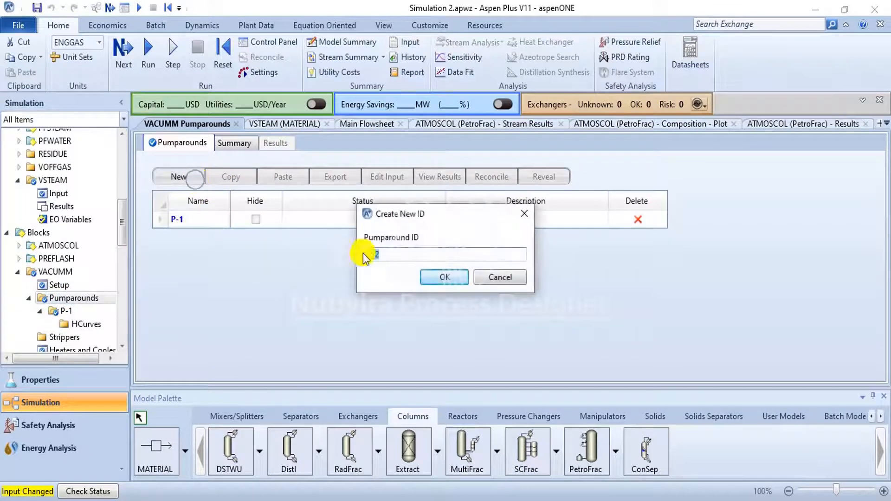
left_click(434, 279)
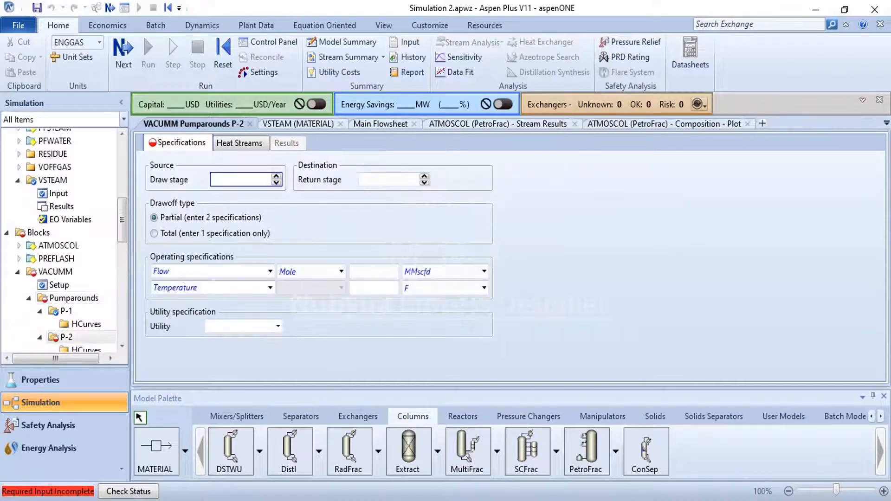
mouse_move(495, 500)
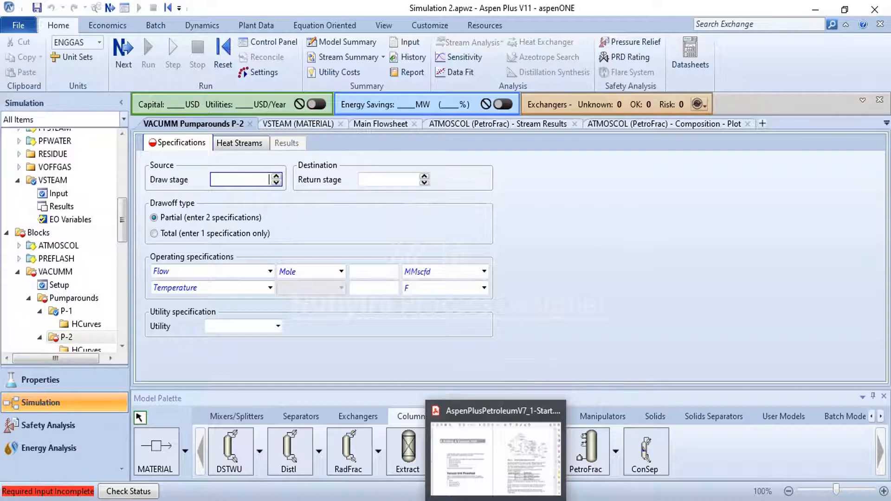
- Set the P-2 pumparound's draw stage to 4 and return stage to 3, following the PDF guide's pumparound table
left_click(496, 497)
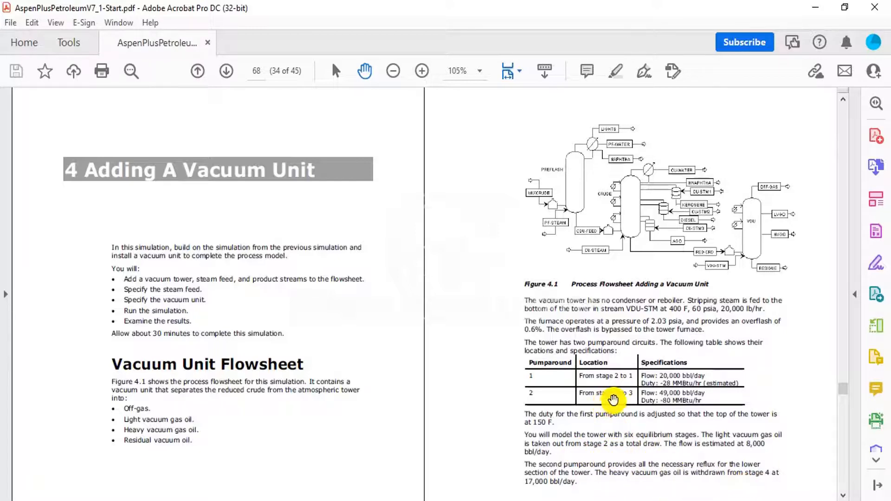
left_click(459, 500)
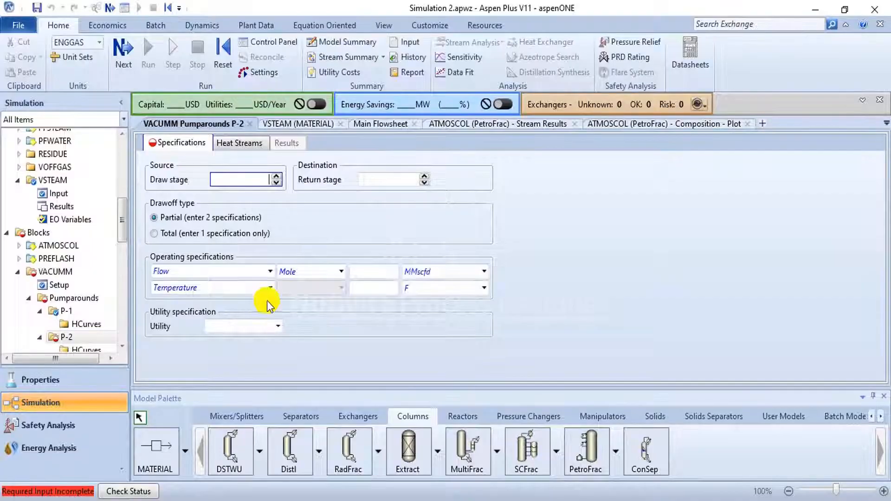
type("4")
left_click(392, 178)
type("3")
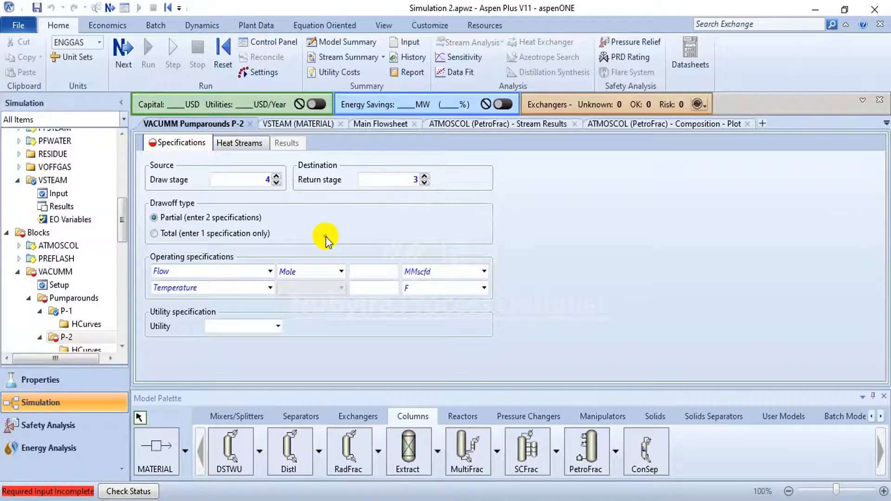
- Set the P-2 pumparound flow to 49000 bbl/day on a Stdvol basis, checking the PDF guide
left_click(270, 273)
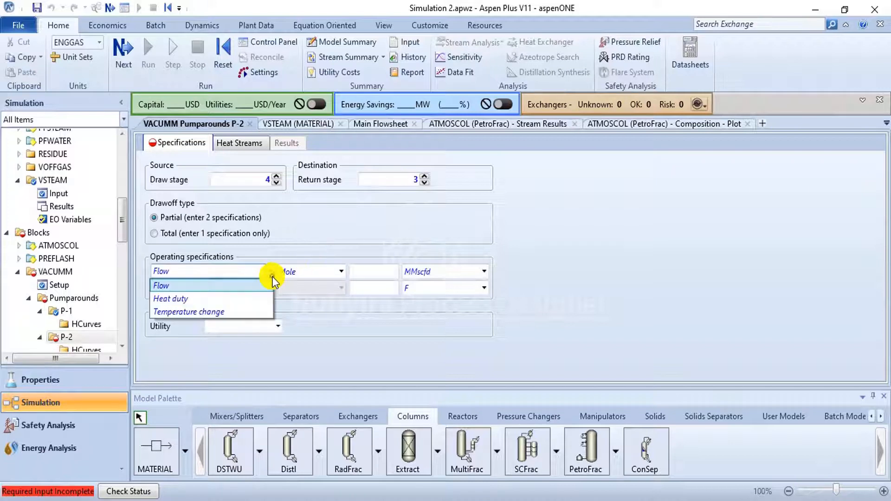
left_click(228, 287)
left_click(342, 272)
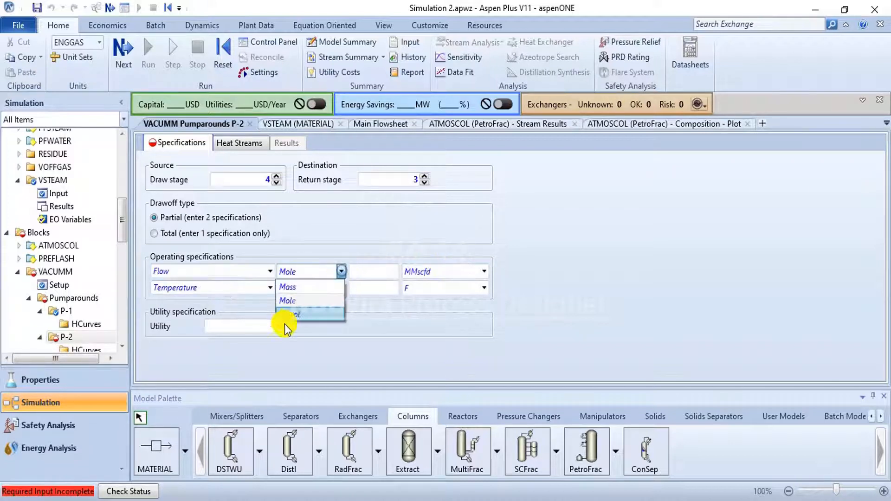
left_click(289, 310)
left_click(483, 271)
scroll(449, 302, "up", 5)
scroll(452, 306, "up", 2)
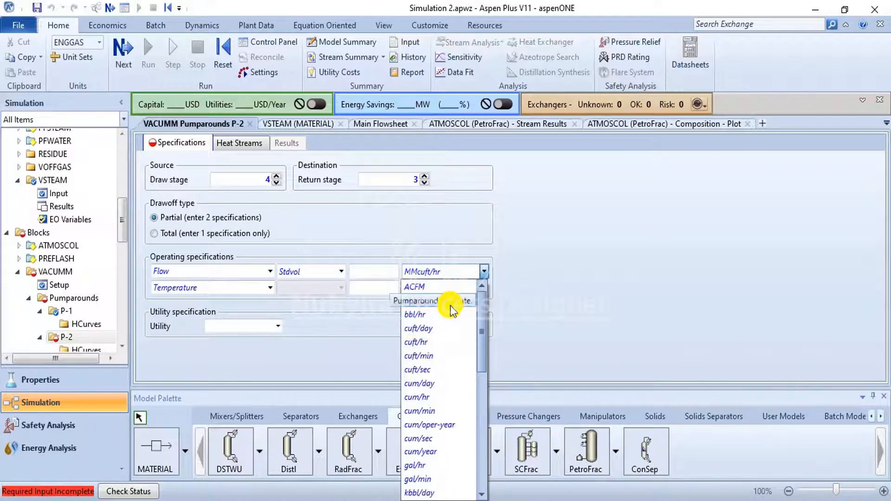
left_click(435, 303)
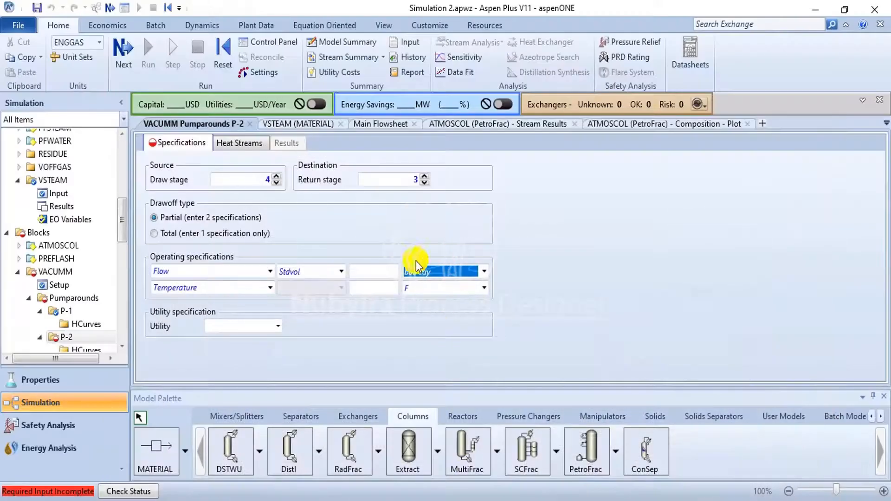
left_click(379, 273)
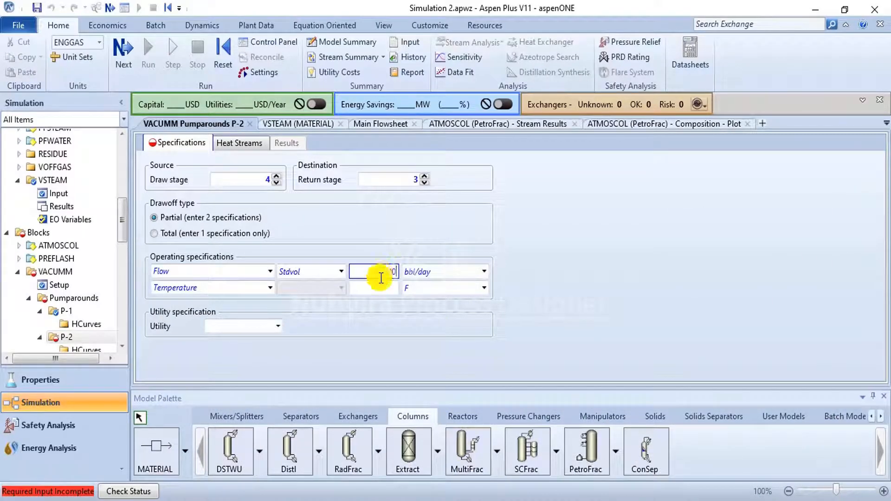
- Change the second P-2 operating specification to heat duty and set it to -80 MMBtu/hr
left_click(269, 288)
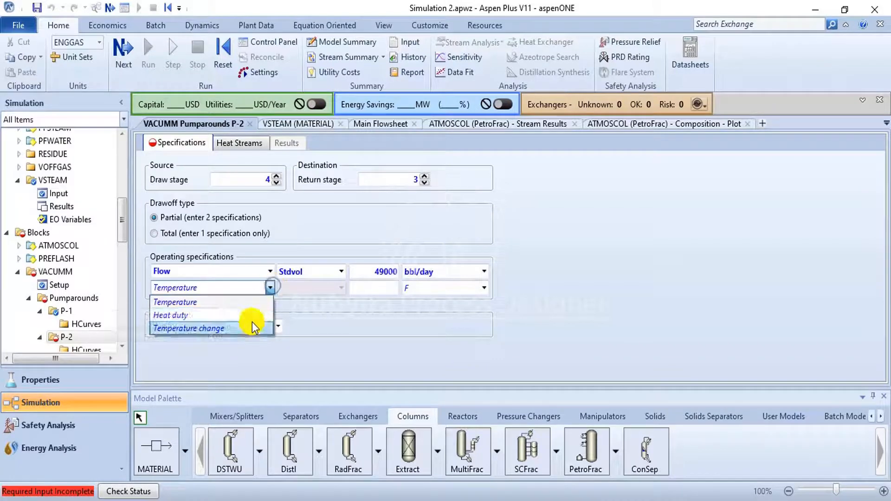
left_click(249, 313)
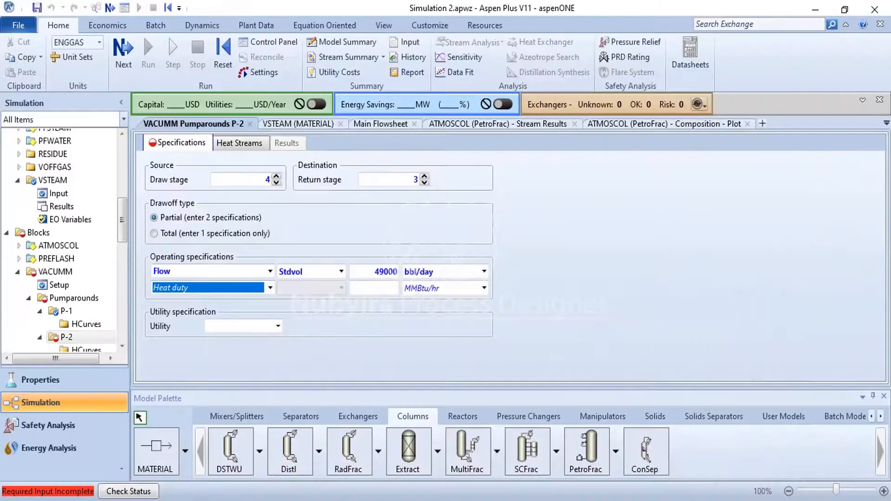
left_click(370, 288)
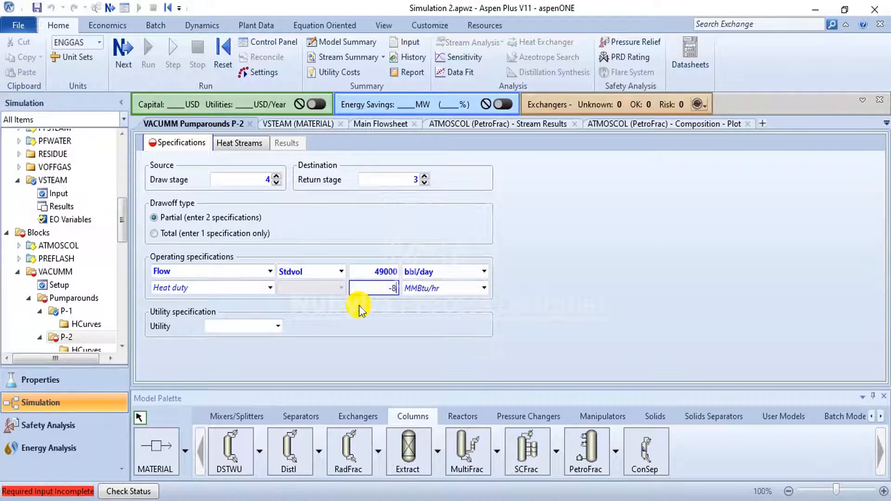
left_click(370, 310)
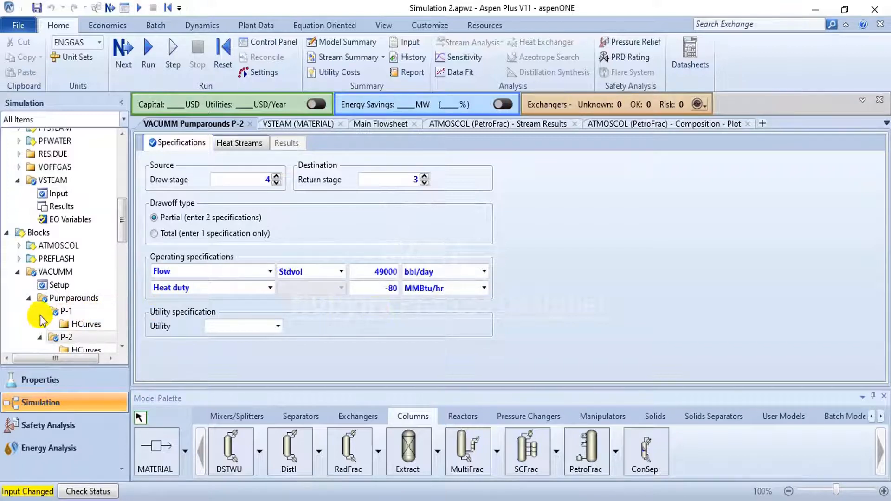
- Create a new design specification for the VACUMM column with the default ID
scroll(40, 306, "down", 1)
left_click(29, 265)
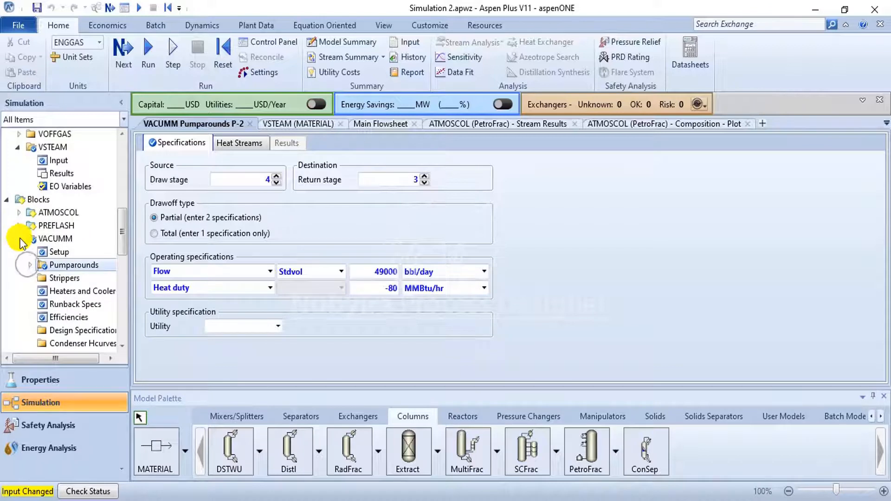
left_click(19, 239)
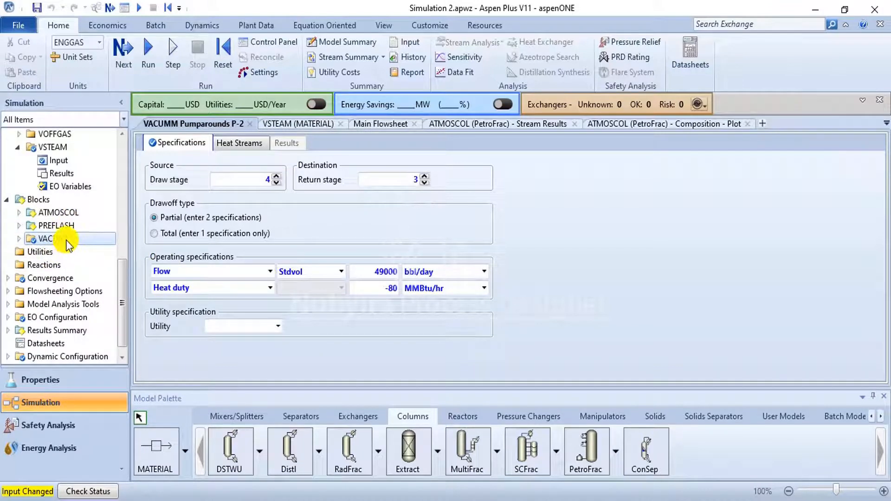
left_click(19, 239)
scroll(19, 237, "down", 3)
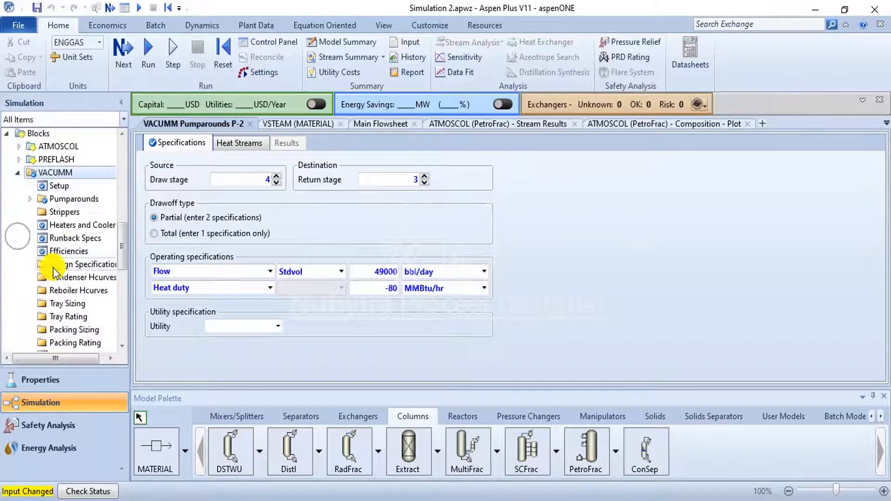
scroll(55, 276, "down", 3)
scroll(69, 256, "up", 3)
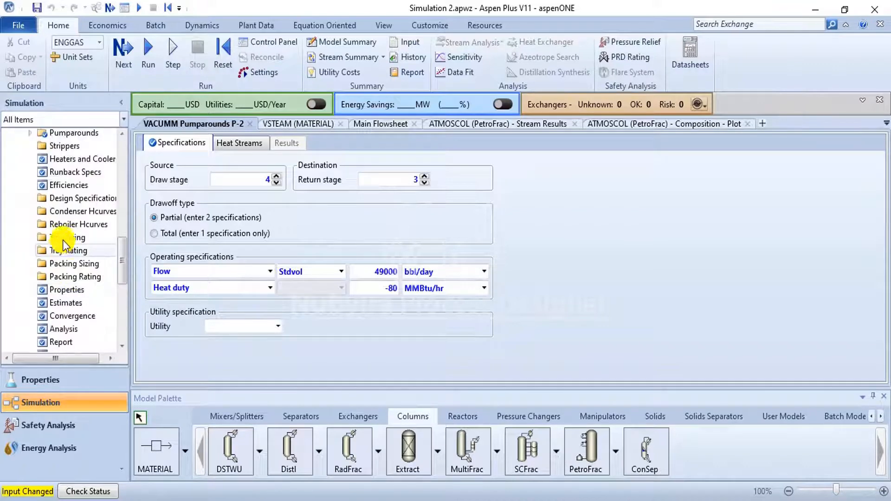
left_click(84, 198)
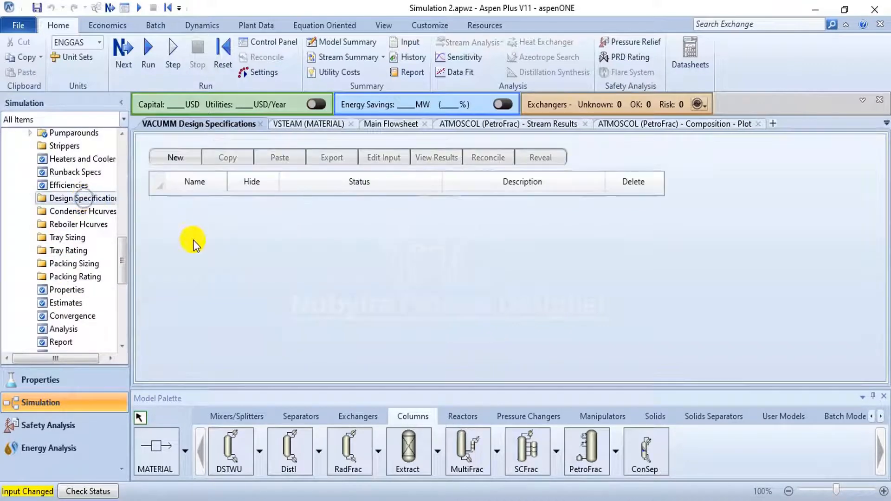
left_click(194, 159)
left_click(447, 278)
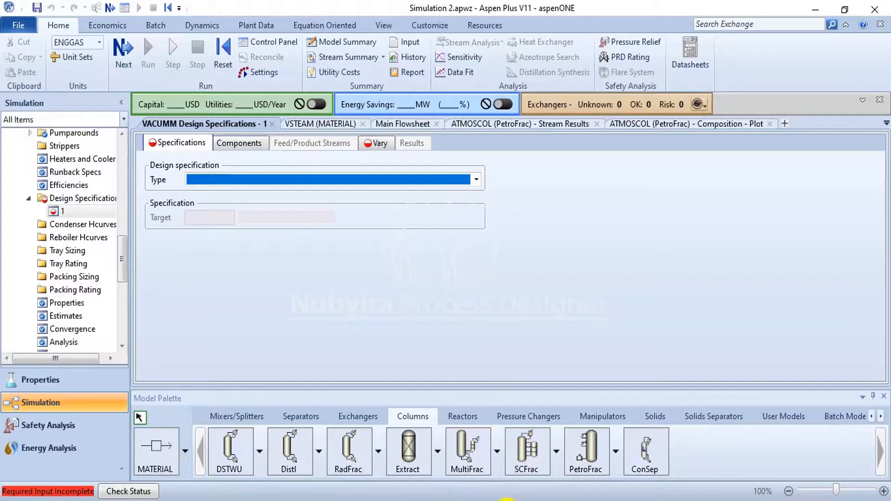
- Following the PDF guide, define the VACUMM design specification as a stage temperature with a 150 F target on stage 1
left_click(507, 500)
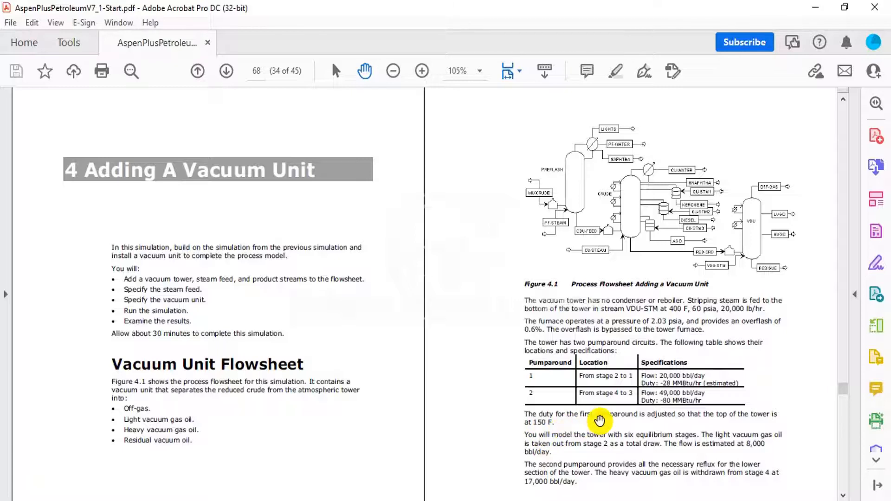
mouse_move(464, 500)
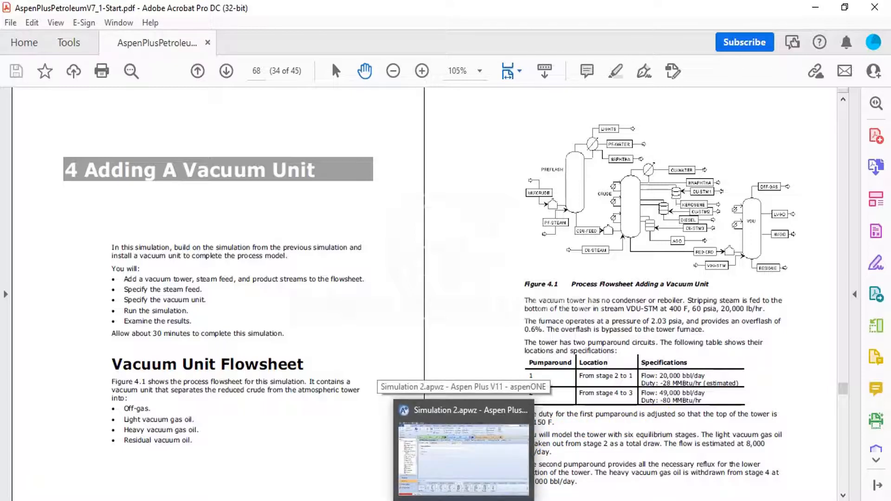
left_click(463, 453)
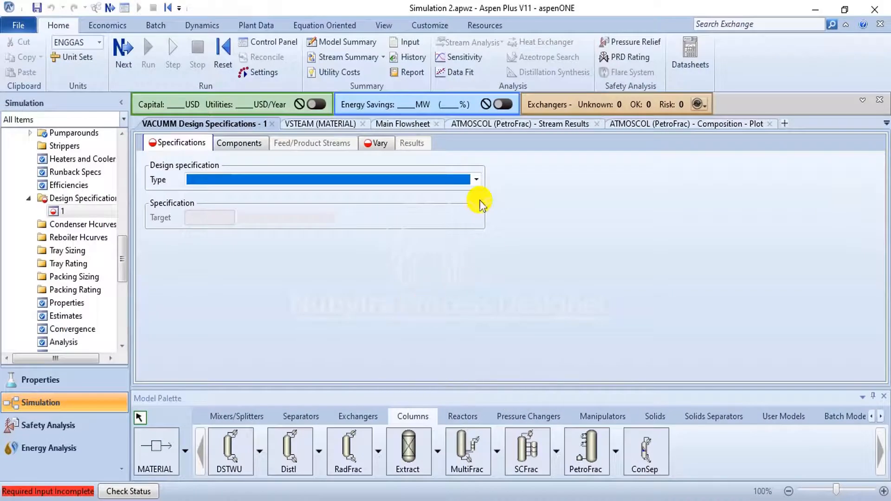
left_click(476, 180)
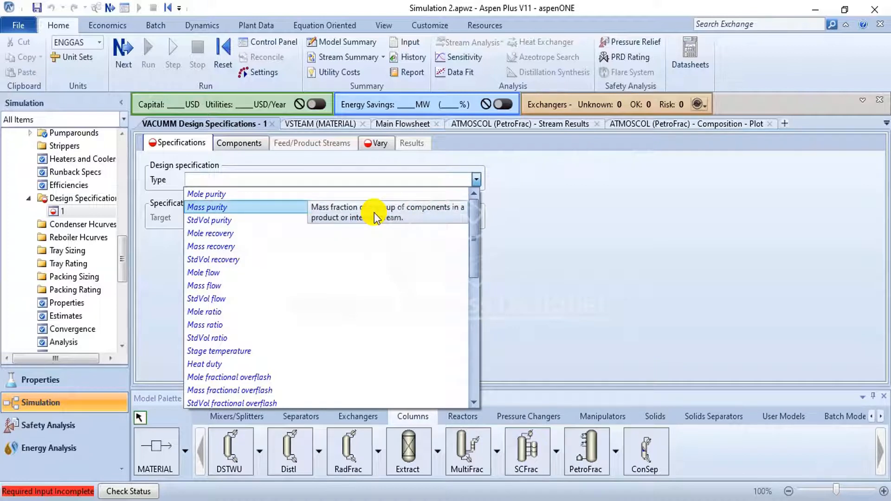
left_click(294, 351)
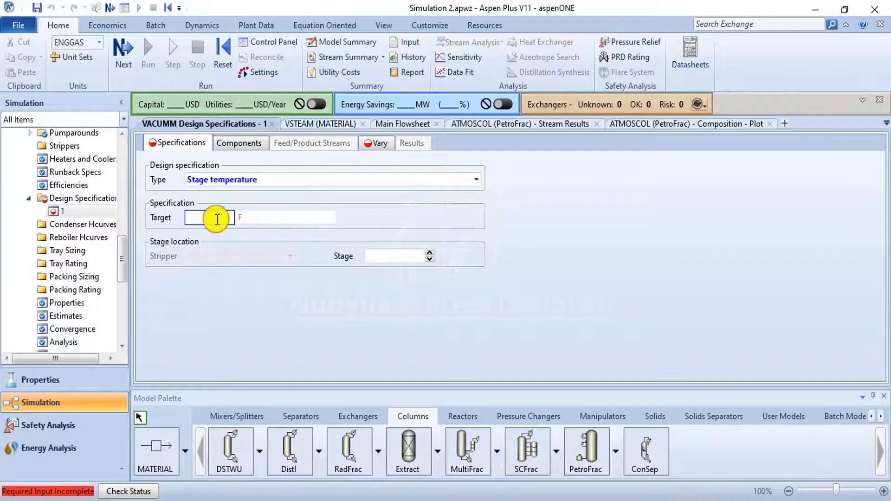
left_click(260, 254)
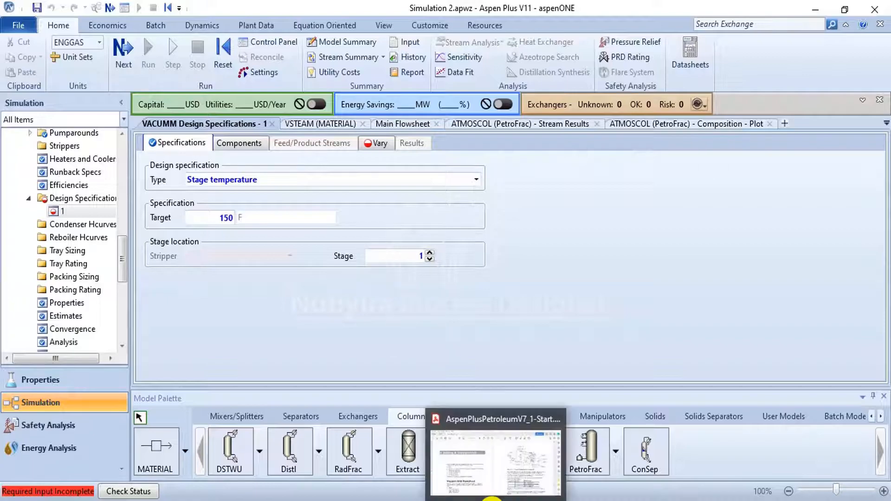
- Set the design specification's adjusted variable to the pumparound duty of P-1, checking it against the PDF guide
left_click(491, 499)
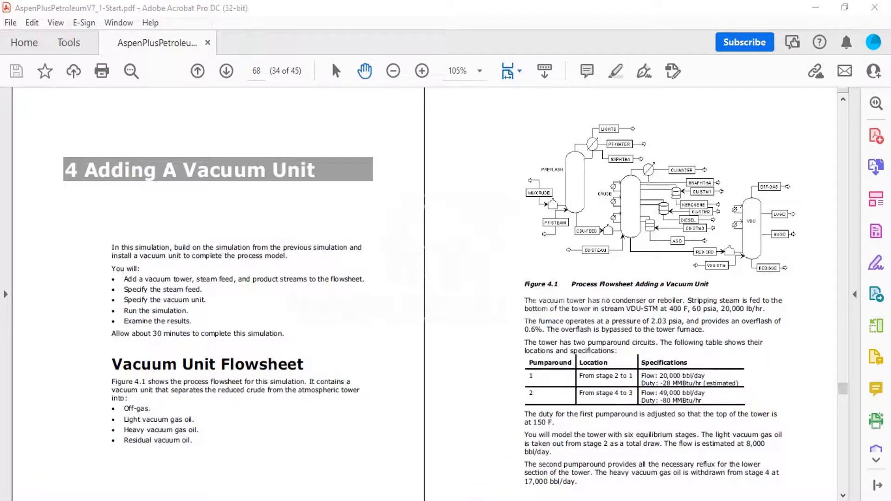
left_click(479, 498)
left_click(381, 142)
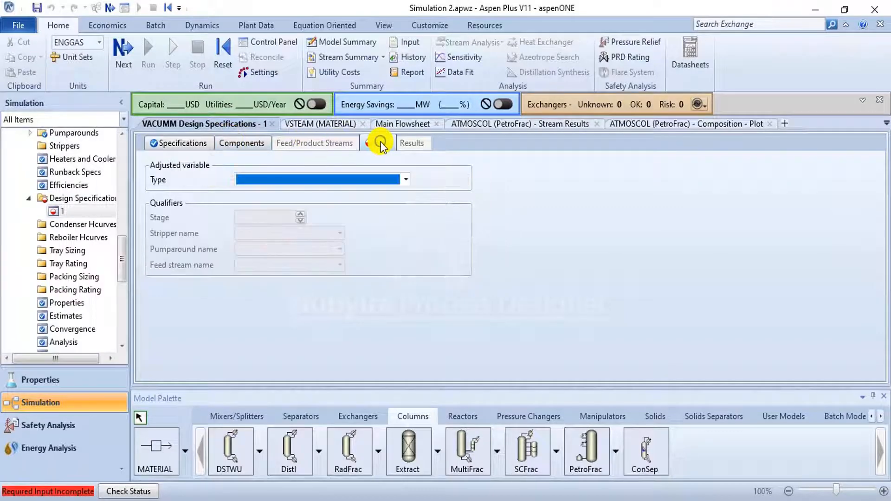
left_click(406, 179)
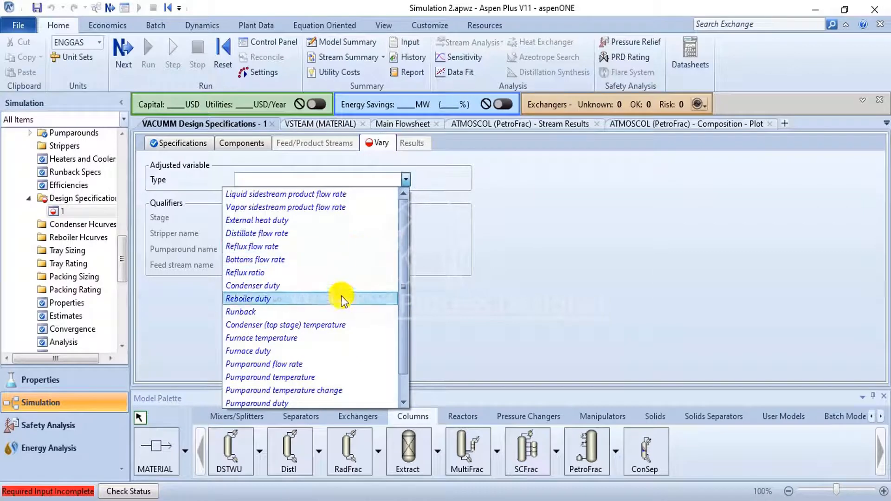
scroll(313, 399, "down", 1)
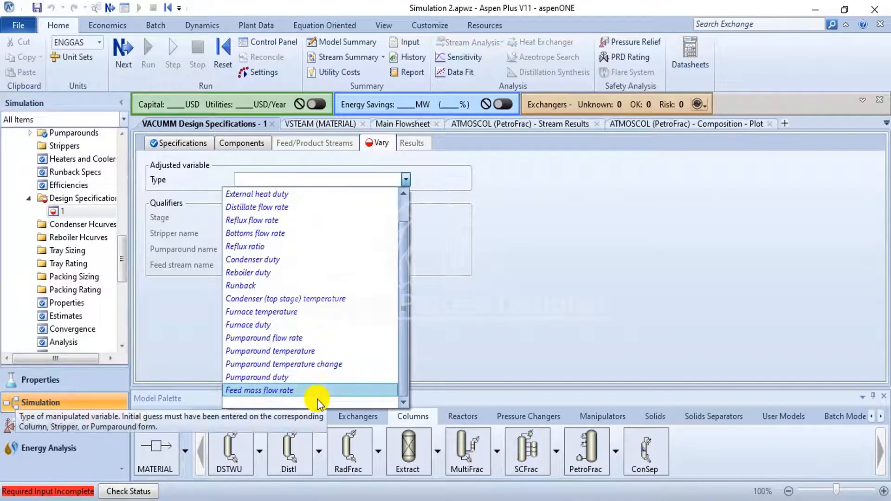
left_click(312, 377)
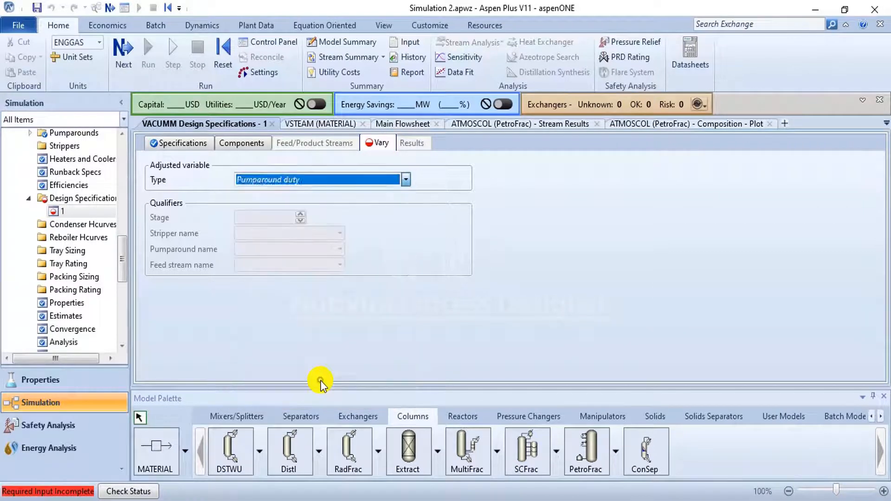
left_click(340, 249)
left_click(335, 261)
left_click(496, 500)
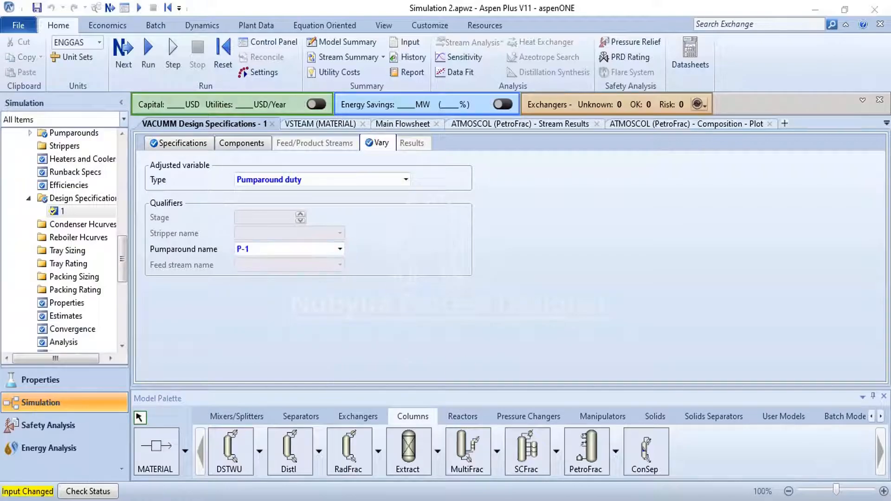
left_click(519, 500)
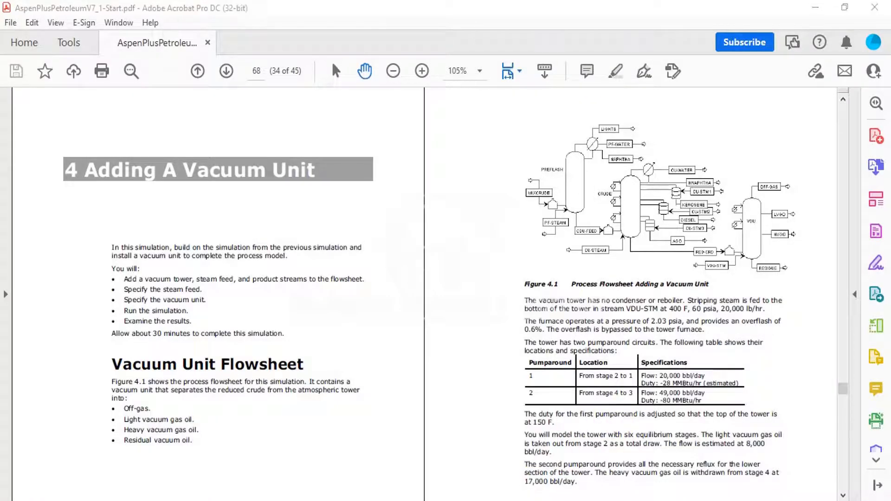
- Return to the main flowsheet and run the simulation with the completed VACUMM column
left_click(29, 198)
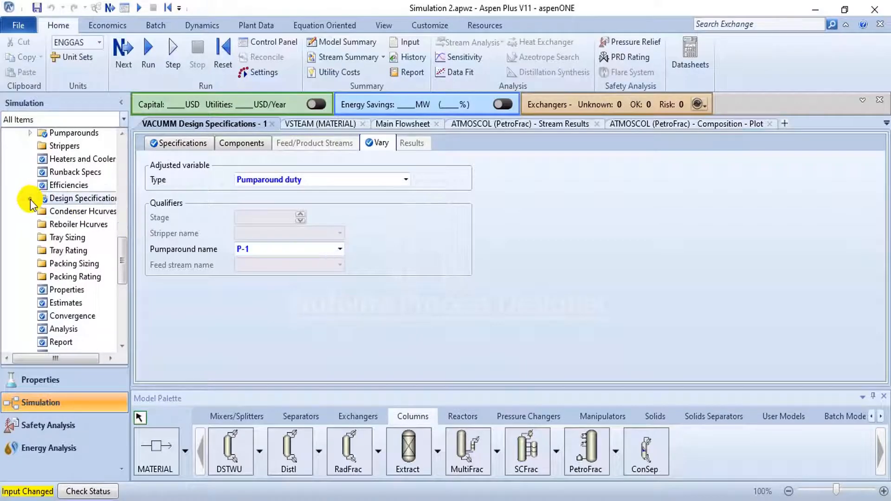
scroll(37, 176, "up", 3)
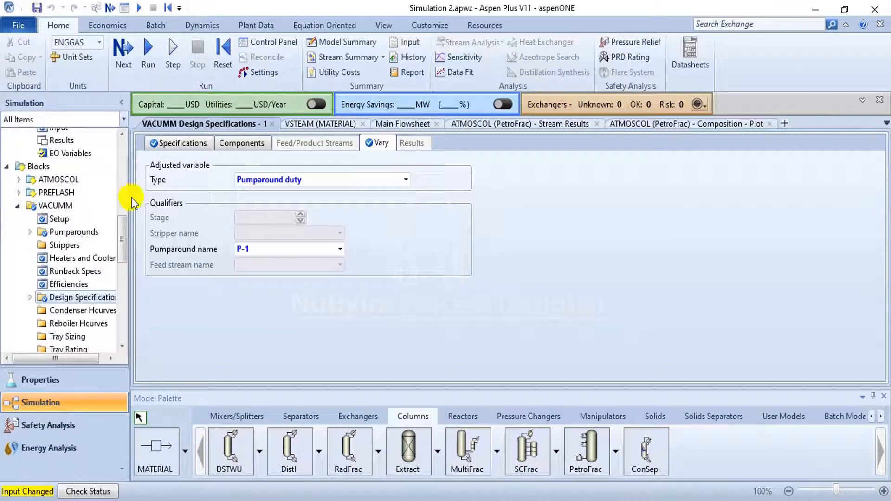
left_click(409, 124)
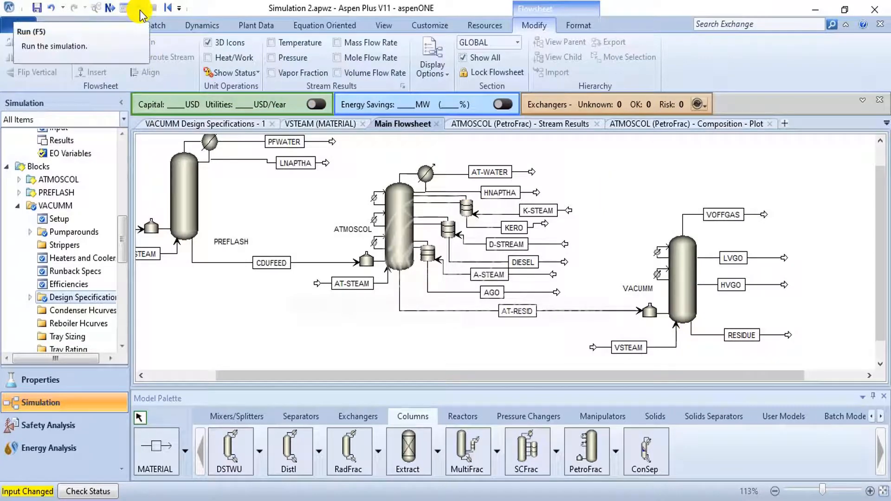
left_click(140, 9)
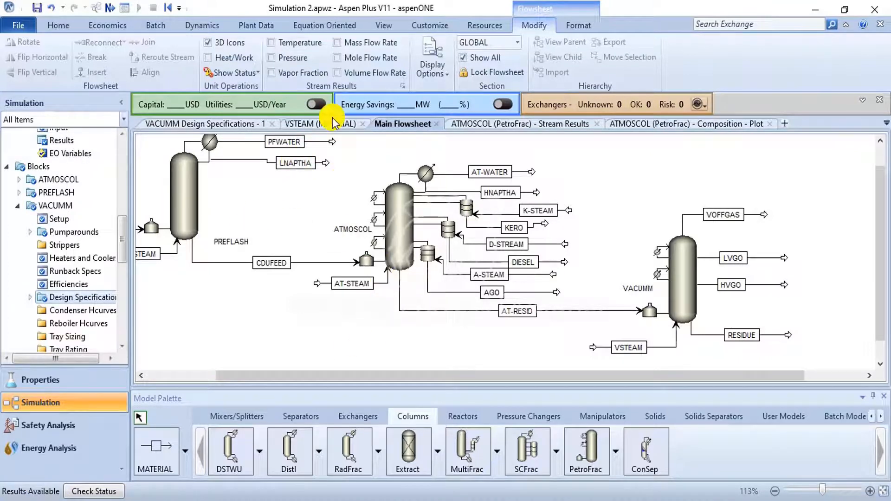
- Open the run's control panel and review the simulation messages, including the input-specification warnings
left_click(60, 25)
left_click(276, 43)
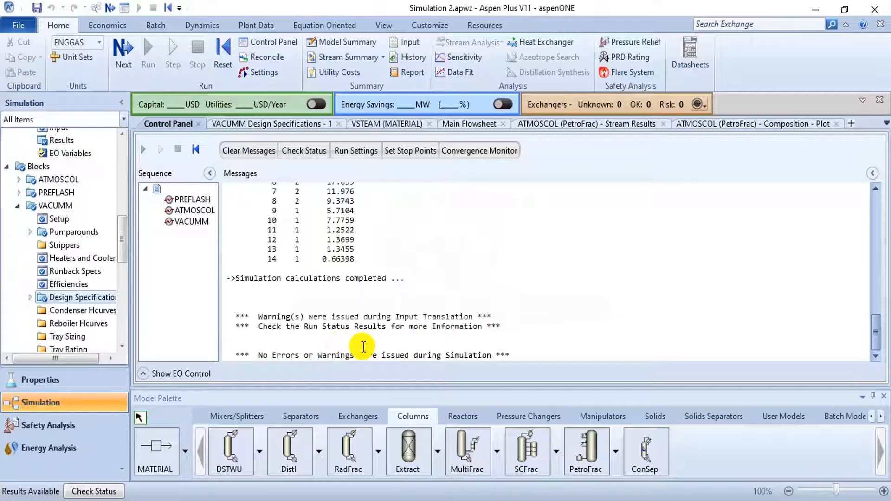
scroll(521, 334, "up", 15)
scroll(524, 335, "up", 10)
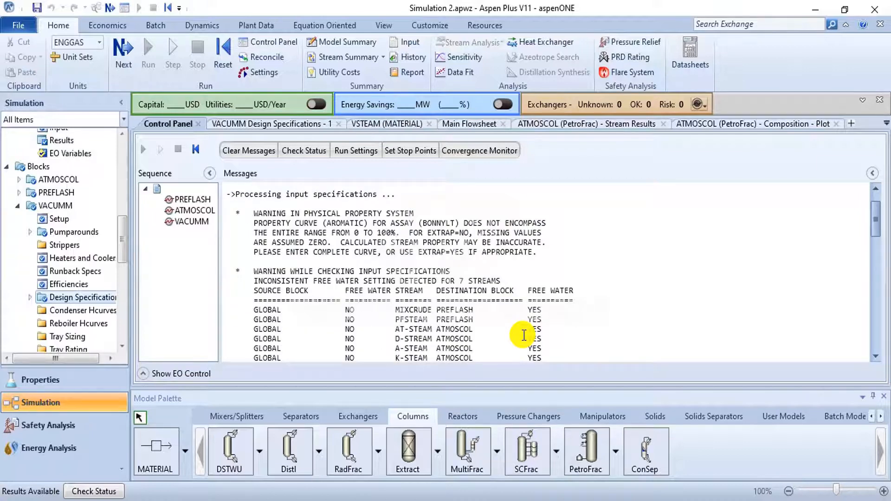
scroll(524, 318, "down", 1)
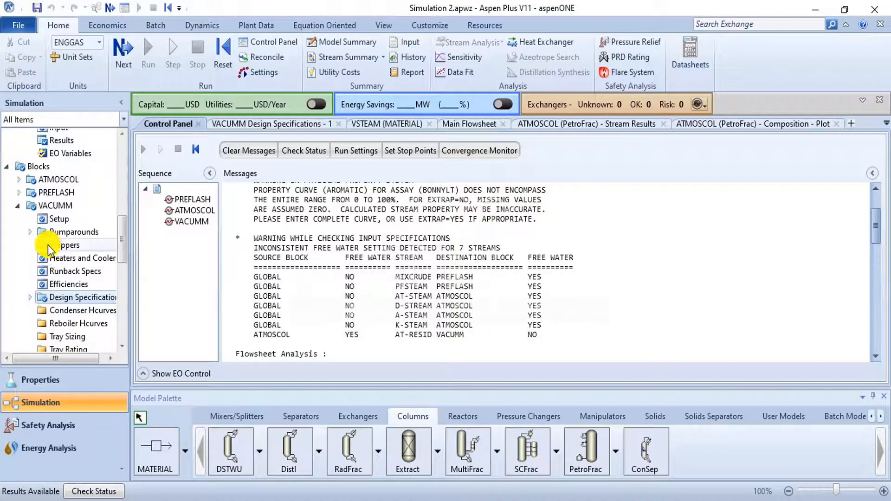
- From the VACUMM block's profiles, plot the main column's liquid composition for all components
scroll(34, 224, "down", 7)
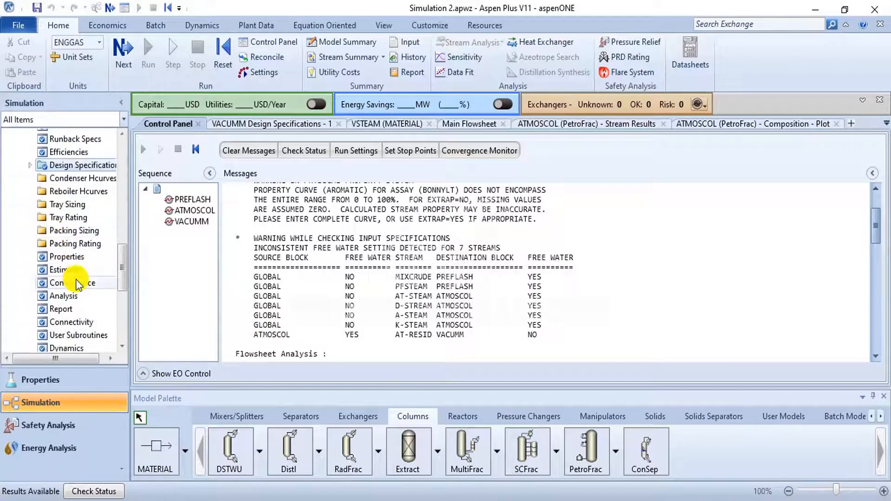
left_click(79, 282)
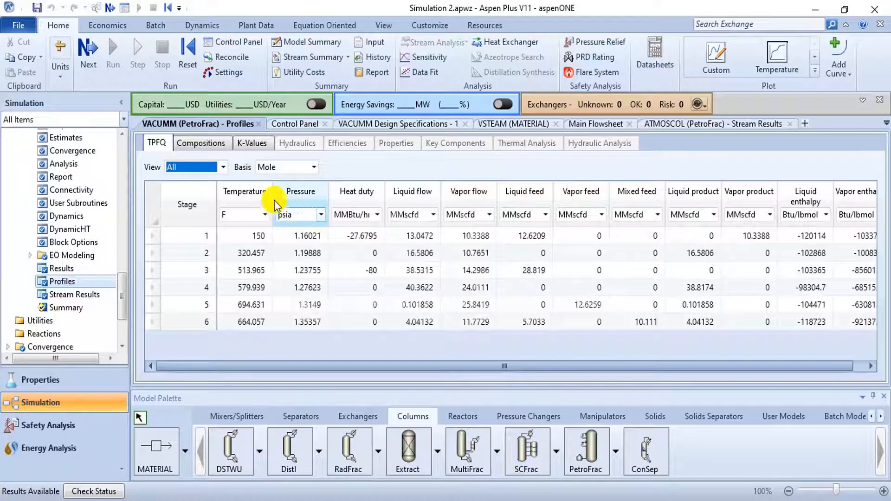
left_click(813, 74)
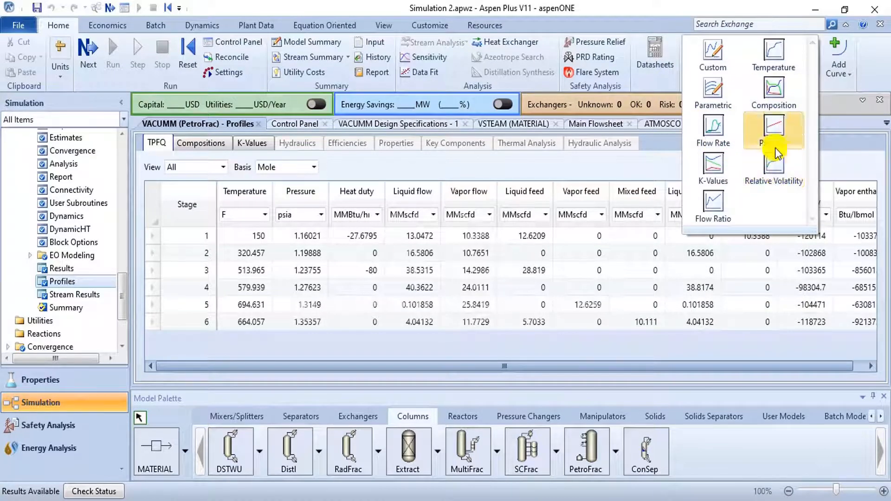
left_click(767, 89)
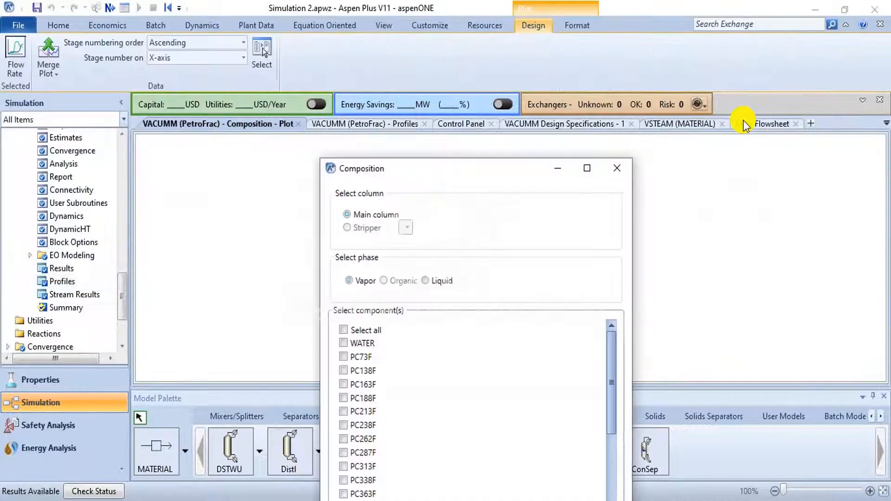
left_click(344, 329)
scroll(365, 366, "down", 7)
scroll(367, 362, "down", 1)
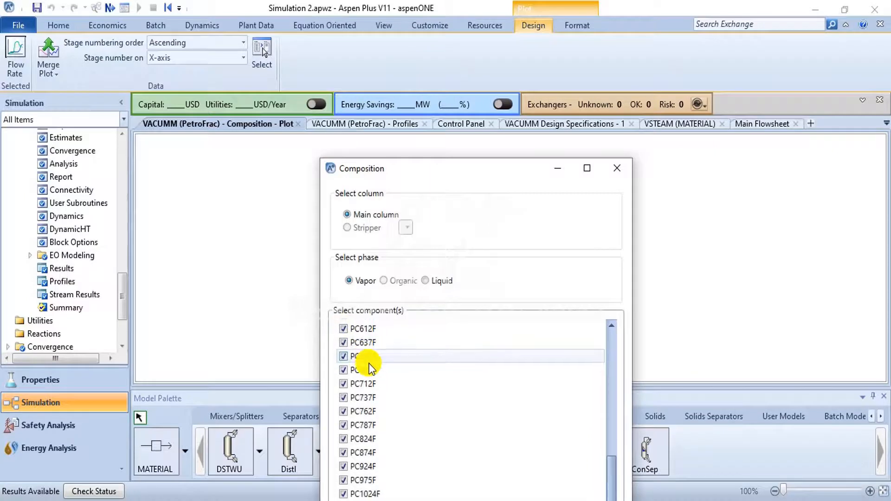
left_click(429, 278)
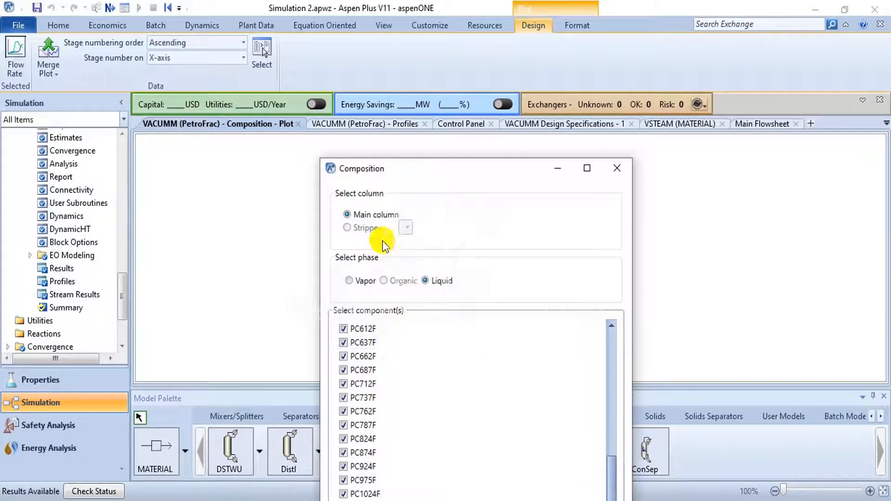
left_click(589, 168)
left_click(431, 485)
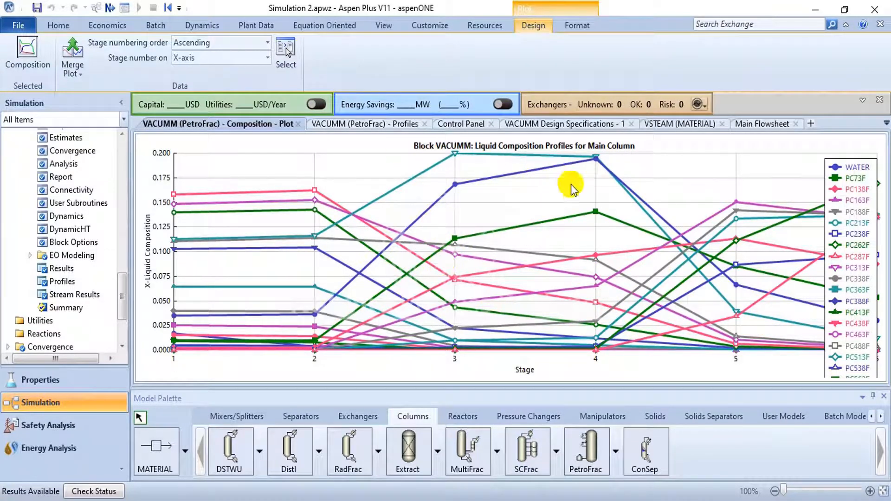
- Move the legend to the middle of the liquid composition plot and close the plot
left_click(840, 251)
left_click_drag(834, 218, 567, 196)
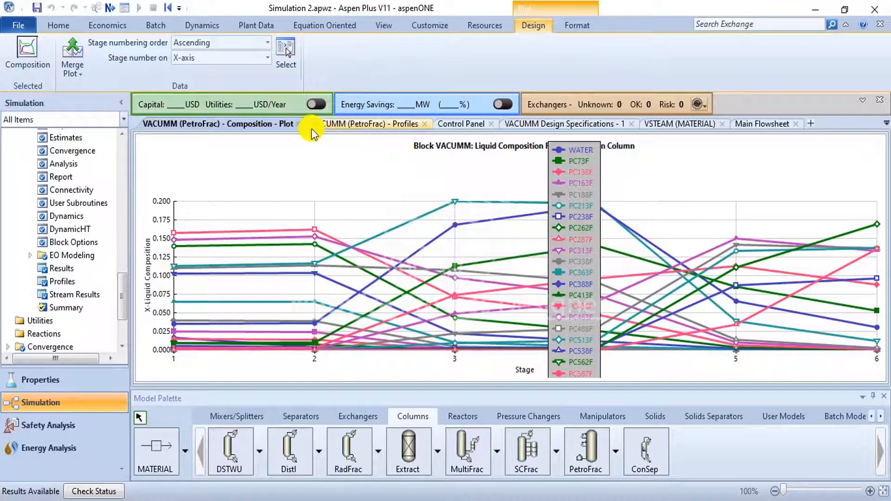
left_click(298, 124)
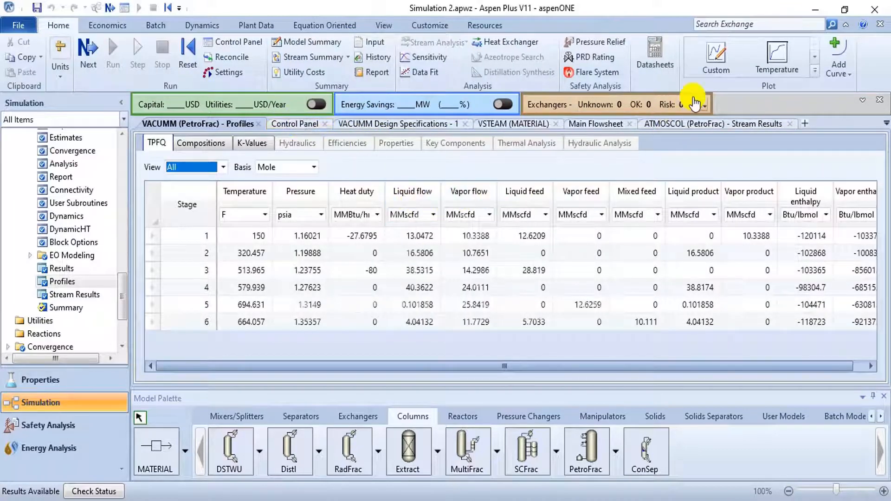
- Create a composition plot of the VACUMM main column's vapor phase for components PC73F and PC1024F
left_click(815, 70)
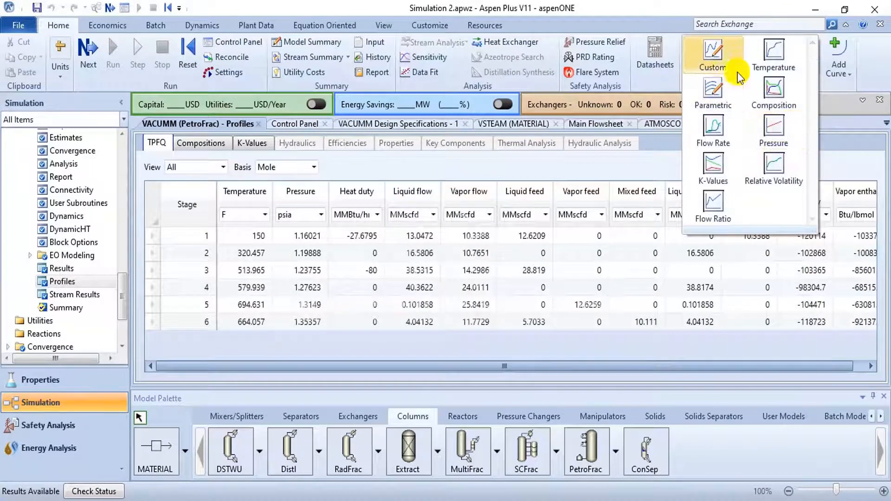
left_click(774, 93)
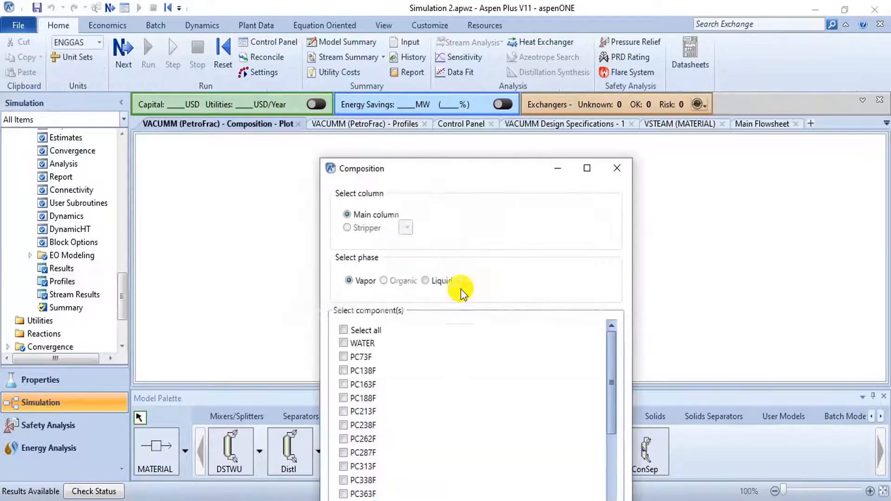
left_click(344, 357)
left_click_drag(611, 354, 604, 500)
left_click(346, 495)
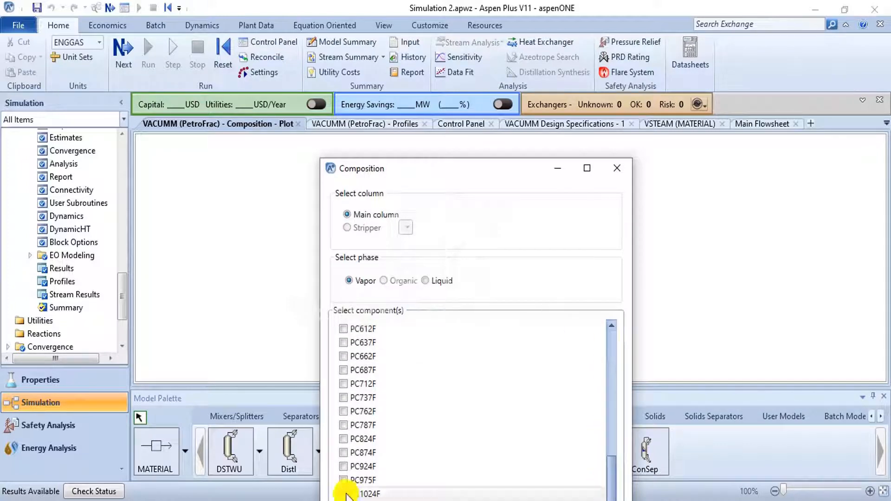
left_click(432, 280)
left_click(362, 280)
left_click_drag(528, 179, 537, 26)
left_click(462, 439)
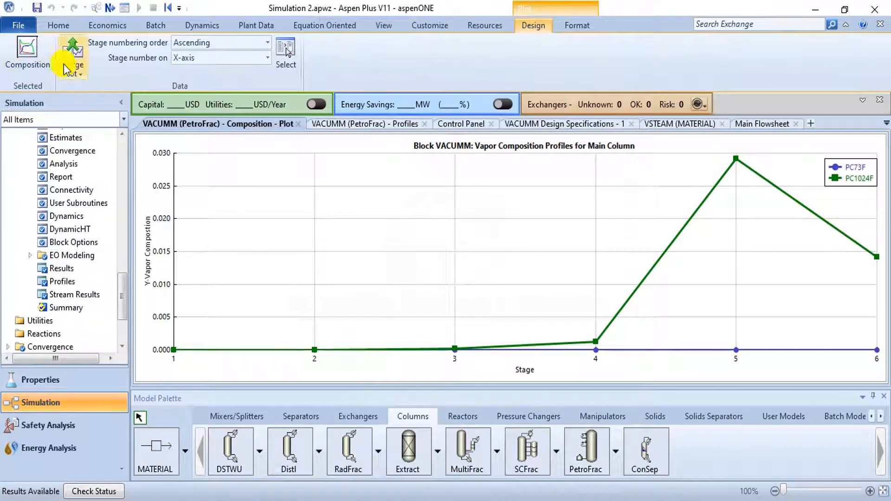
- Change the vapor composition plot's component selection to PC73F, PC662F and PC1345F
left_click(285, 54)
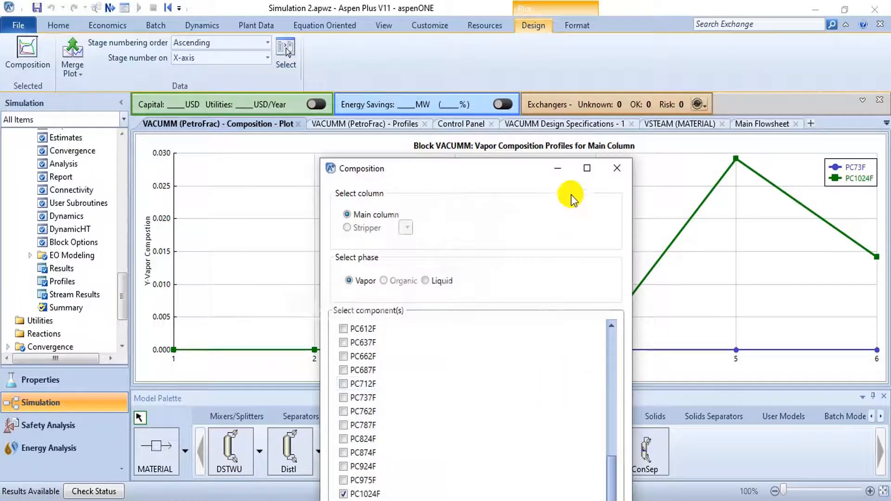
left_click_drag(508, 168, 189, 8)
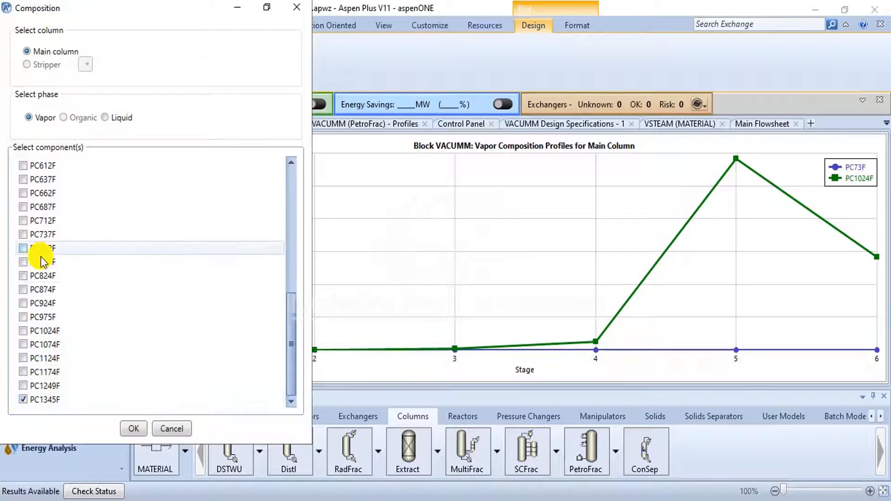
scroll(29, 266, "up", 2)
scroll(29, 265, "up", 5)
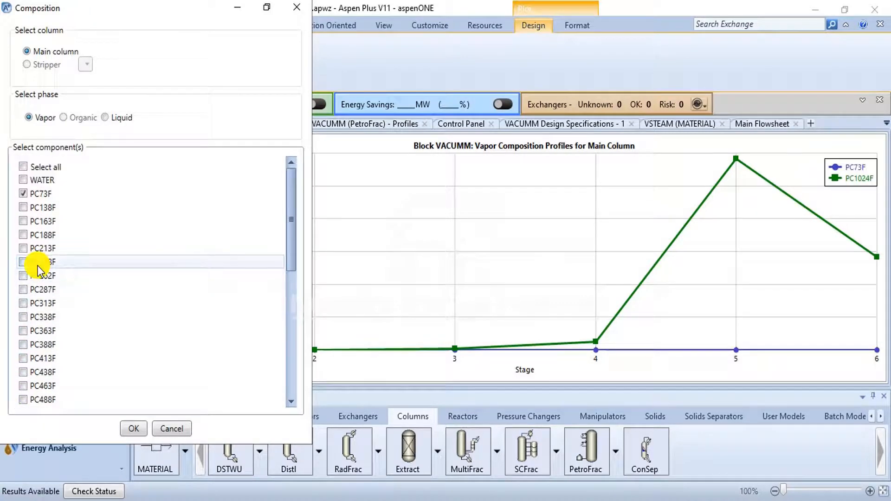
scroll(36, 281, "down", 4)
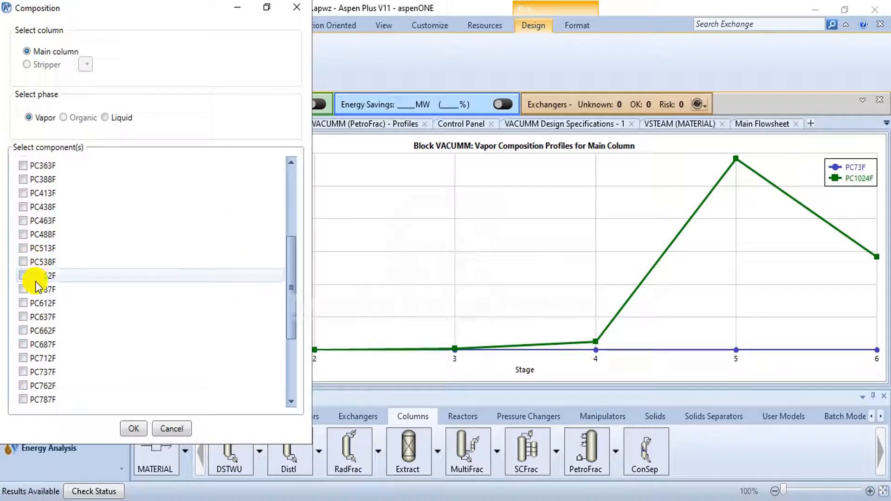
left_click(22, 331)
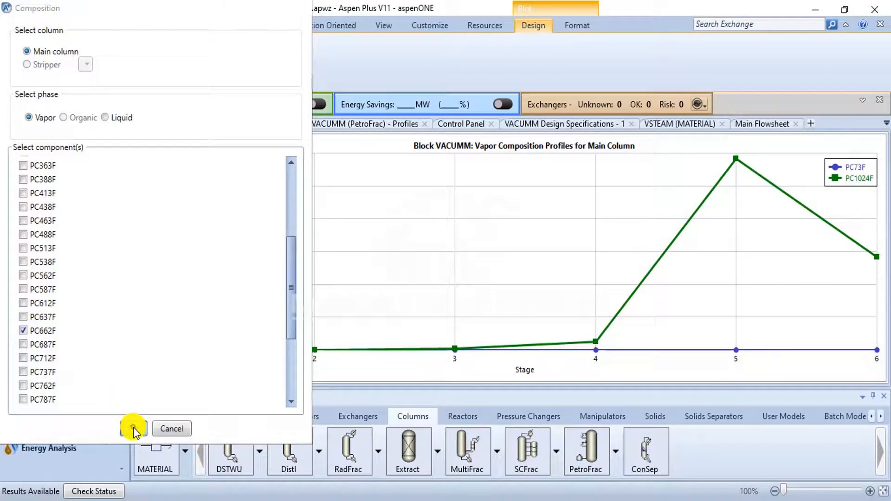
left_click(132, 428)
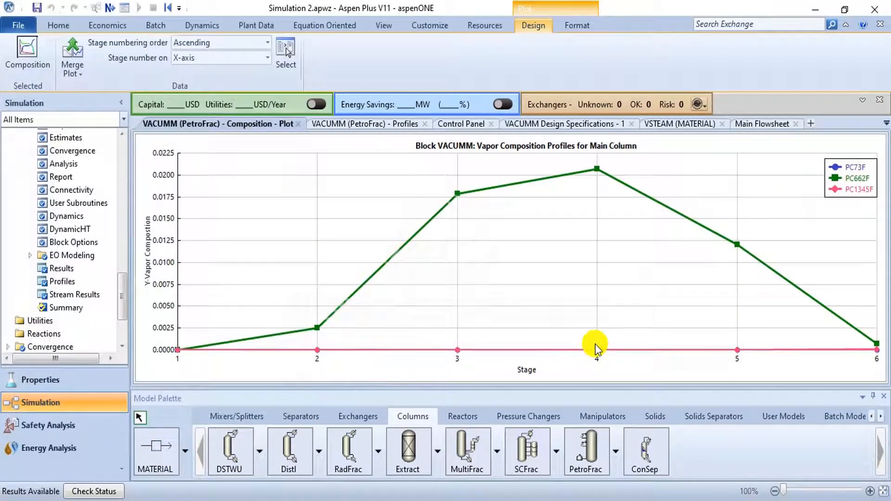
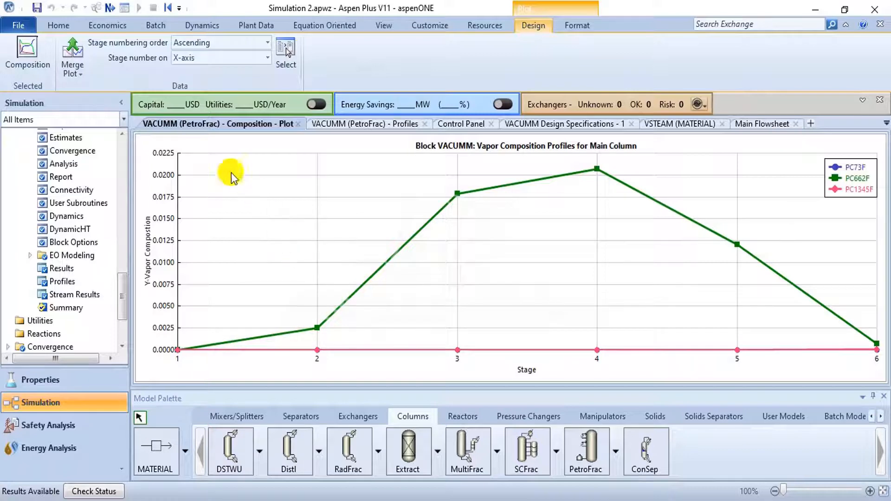
- Open the stream results of the MIXCRUDE feed
scroll(87, 232, "up", 3)
scroll(85, 224, "up", 8)
scroll(85, 221, "down", 4)
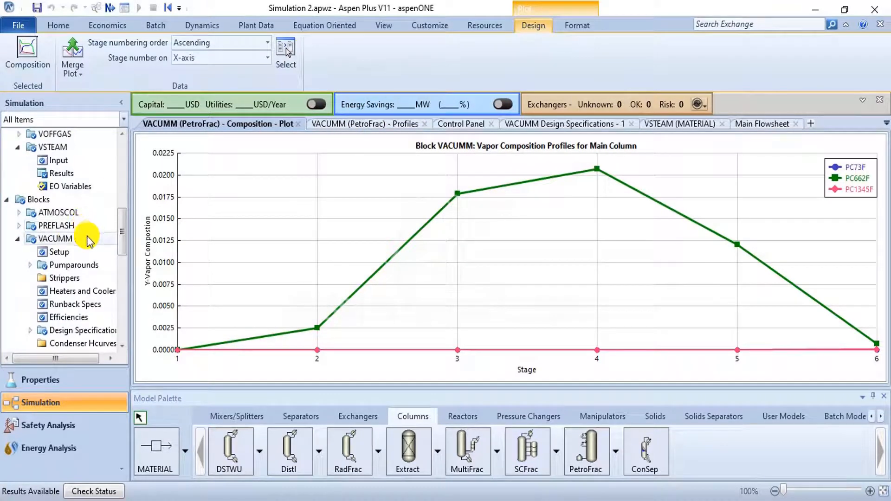
scroll(73, 172, "up", 3)
scroll(74, 172, "up", 3)
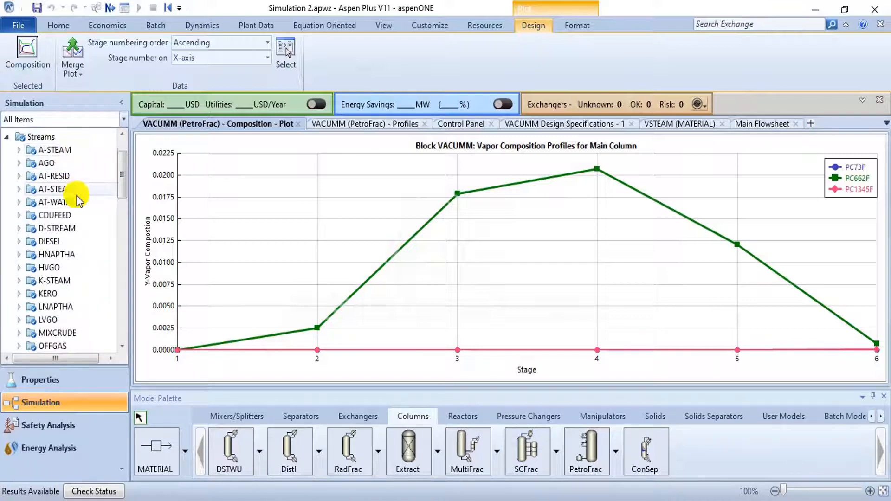
double_click(73, 333)
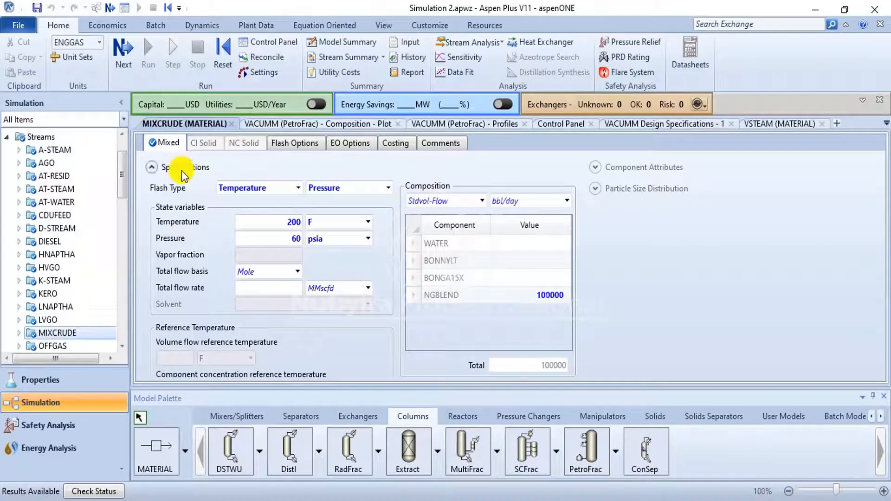
left_click(19, 333)
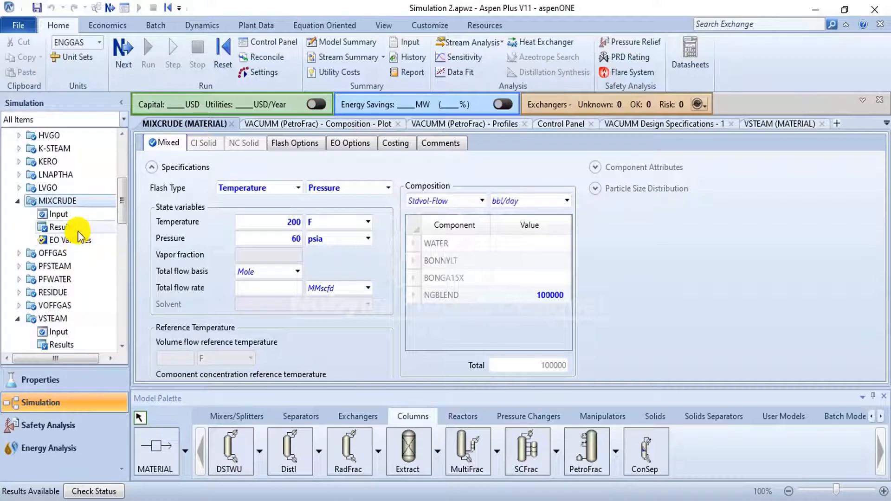
left_click(78, 230)
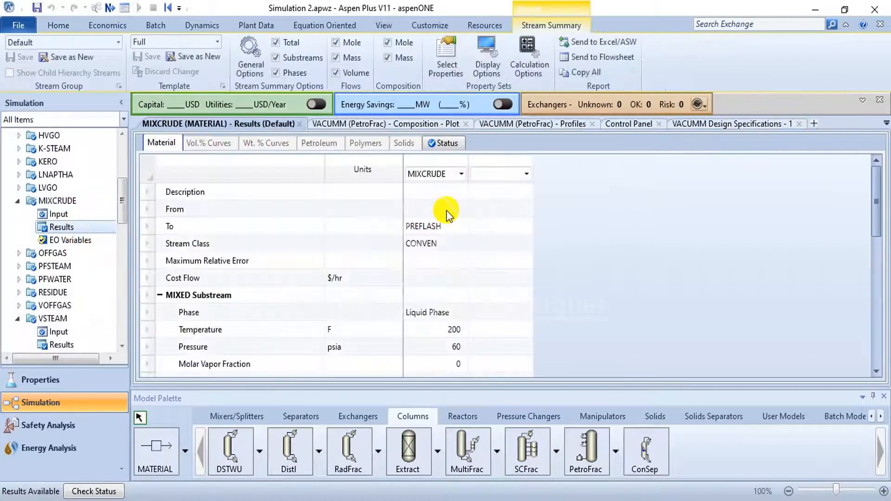
- Expand the liquid phase section of the MIXCRUDE stream results and examine its properties
scroll(462, 218, "down", 3)
scroll(461, 218, "down", 4)
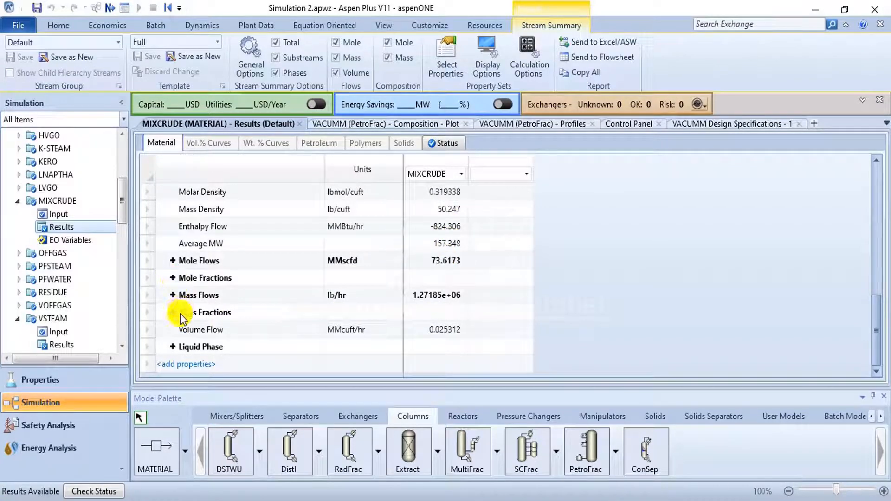
left_click(172, 347)
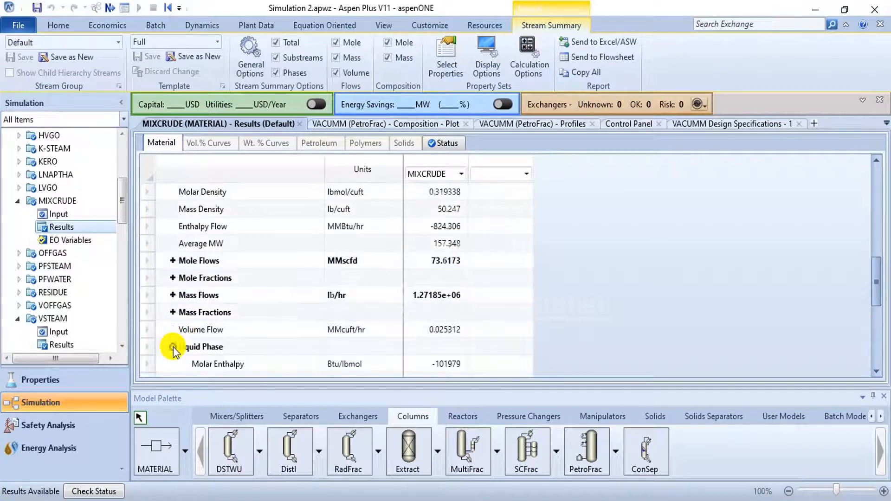
scroll(255, 297, "down", 3)
scroll(258, 294, "down", 2)
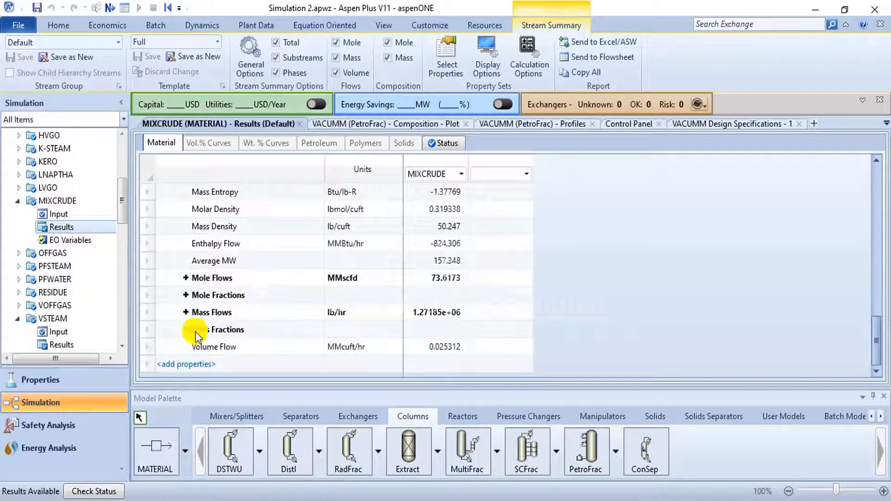
scroll(208, 277, "up", 4)
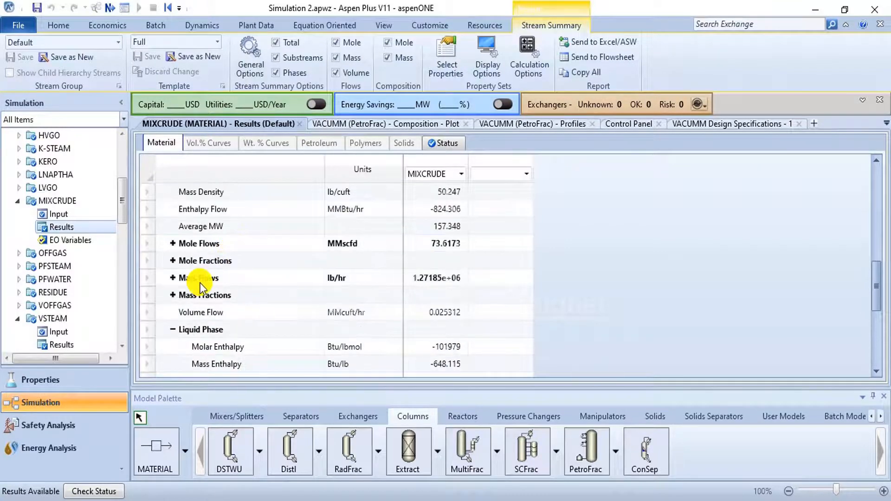
- Expand the total mole flows of MIXCRUDE and examine the flow of each pseudocomponent
left_click(173, 244)
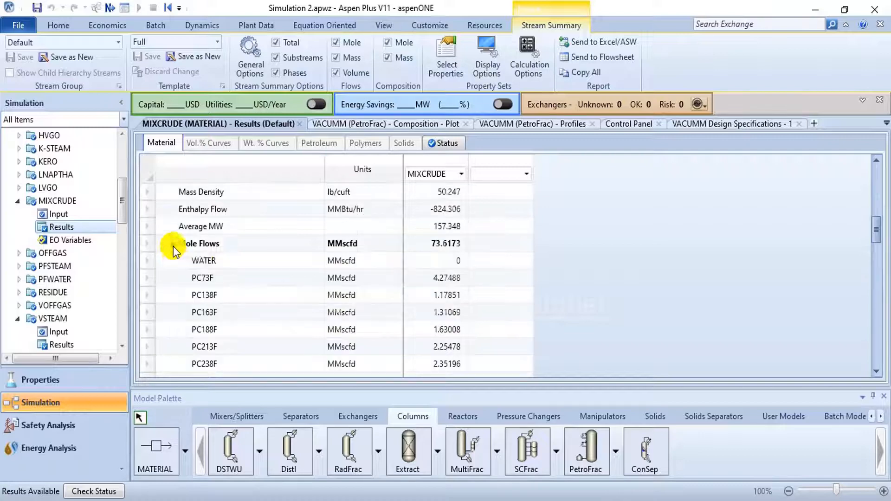
scroll(224, 265, "down", 3)
scroll(235, 269, "up", 1)
scroll(236, 274, "up", 2)
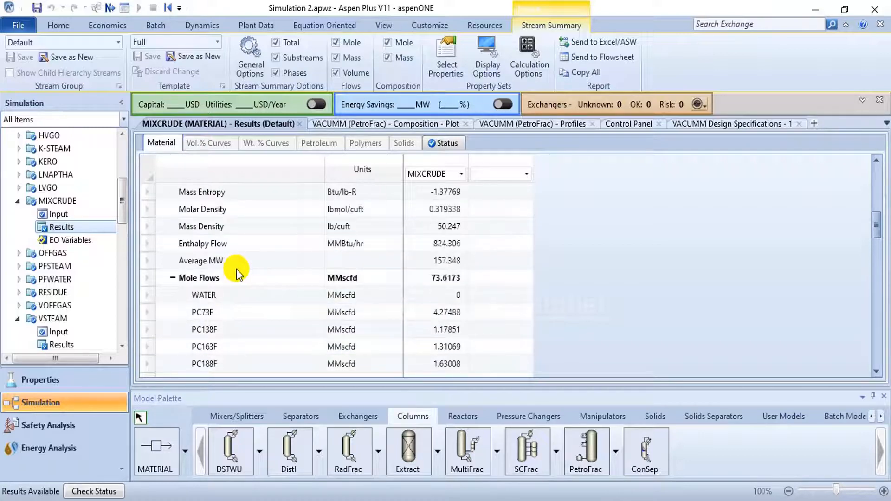
scroll(238, 272, "down", 11)
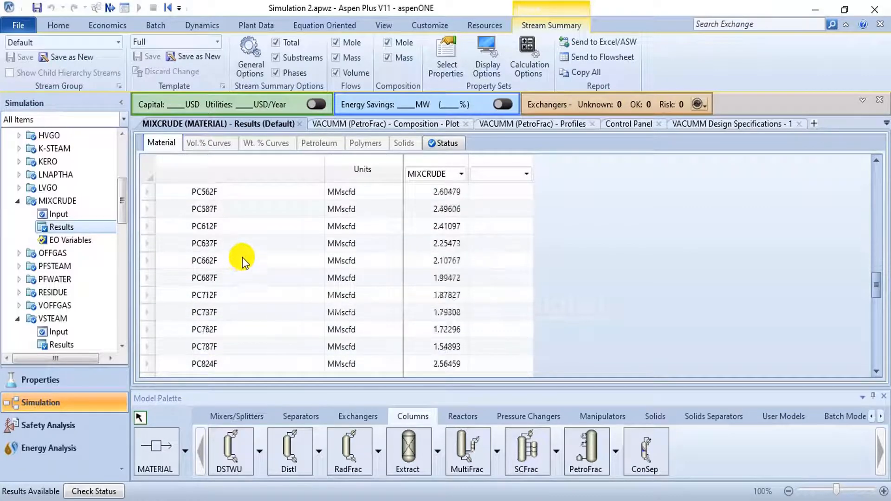
scroll(249, 237, "down", 4)
scroll(246, 241, "up", 1)
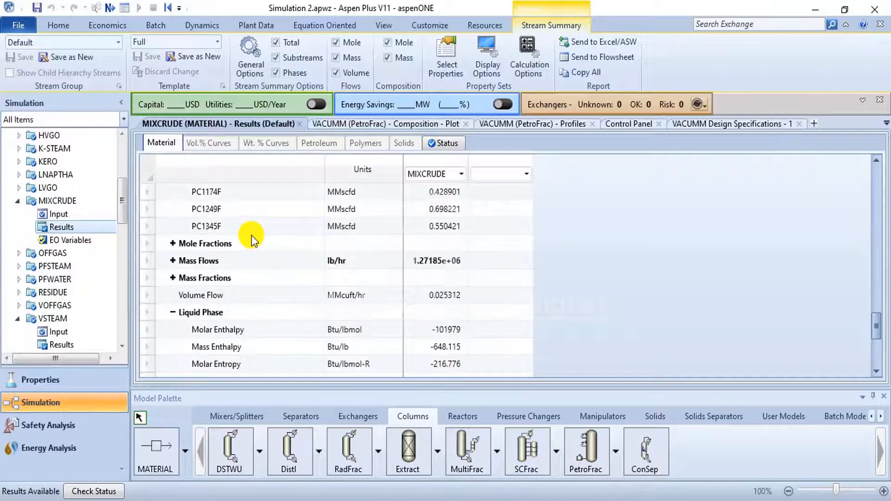
- Expand the mole fractions of MIXCRUDE and compare the fractions of the light, middle and heavy pseudocomponents
left_click(172, 244)
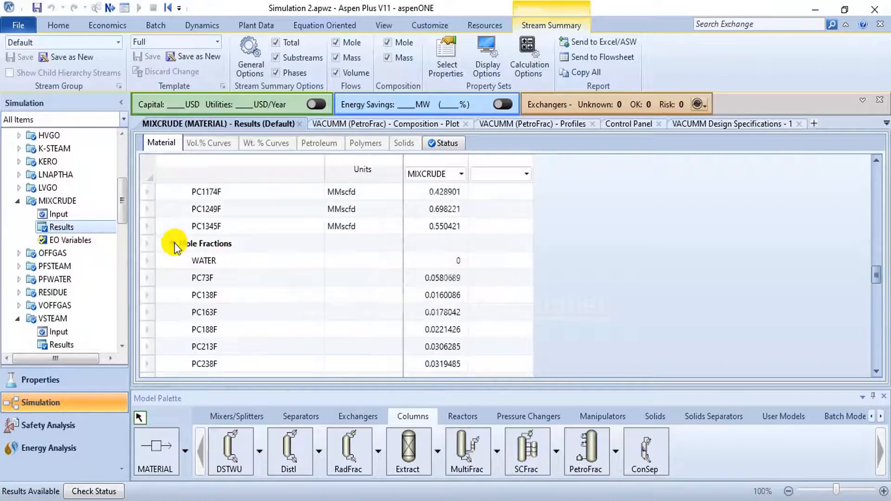
scroll(316, 269, "down", 2)
scroll(321, 268, "down", 9)
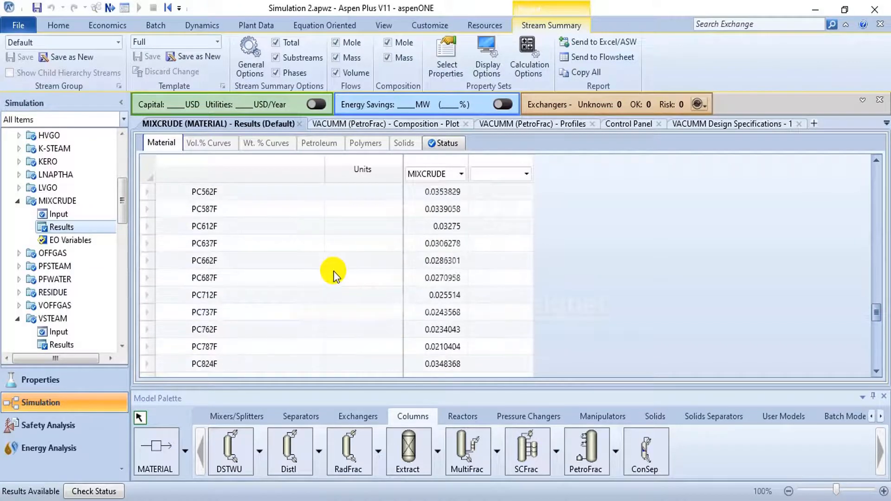
scroll(333, 265, "down", 1)
scroll(333, 264, "up", 4)
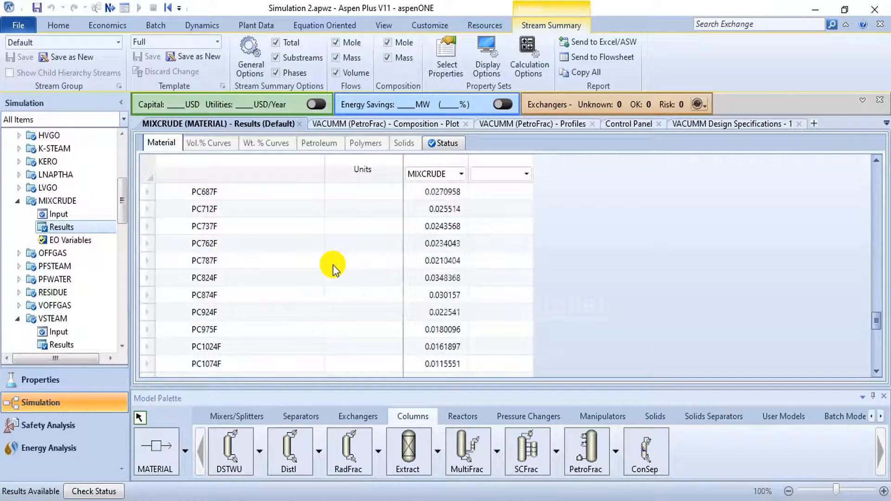
scroll(332, 265, "up", 2)
scroll(333, 265, "up", 2)
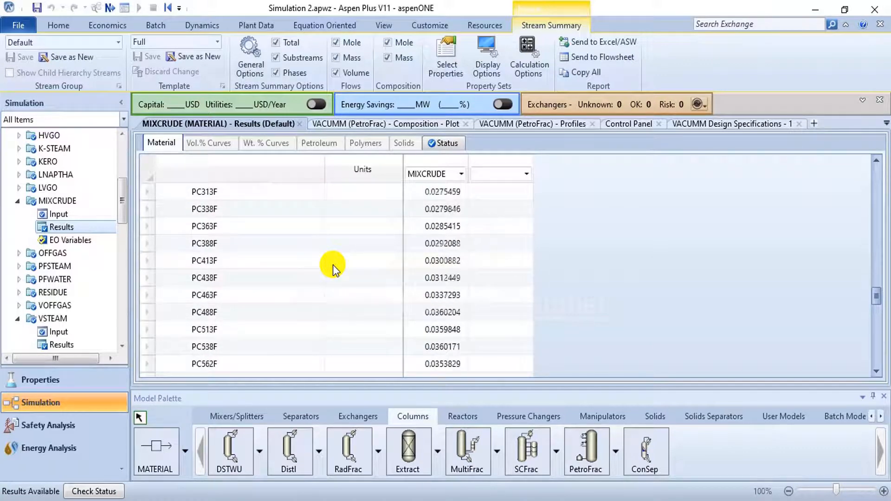
scroll(333, 264, "up", 5)
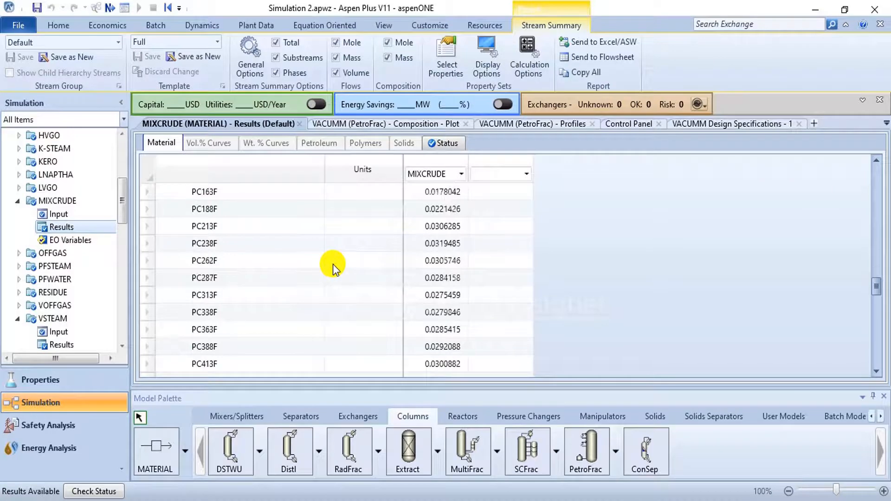
scroll(333, 265, "down", 10)
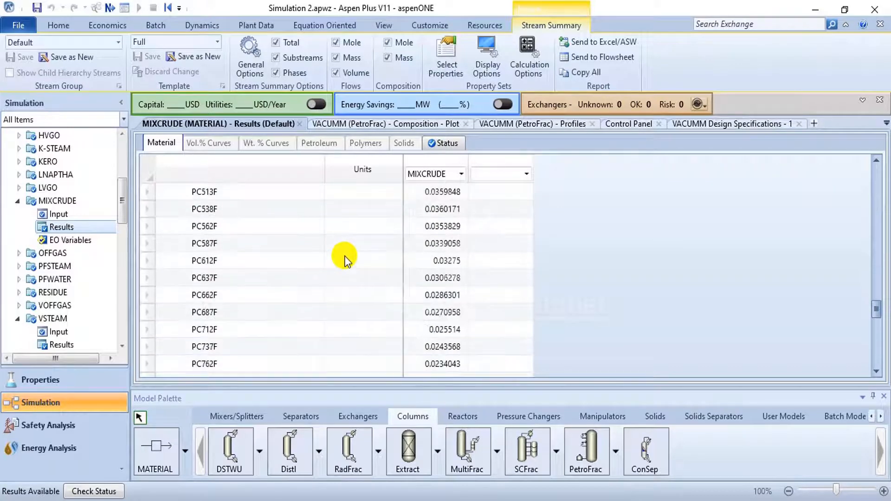
- Open the VACUMM block's results and review its stage performance summary, furnace results and overall balance
left_click(17, 201)
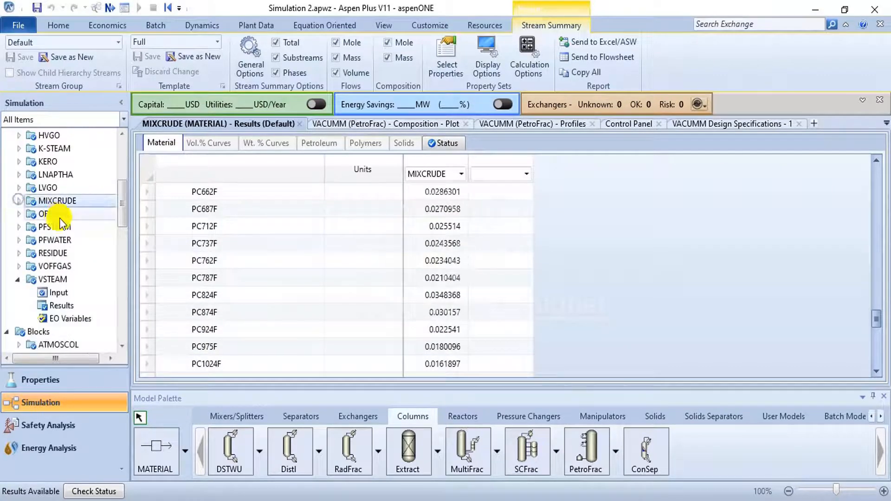
scroll(41, 242, "down", 2)
left_click(17, 213)
scroll(38, 233, "down", 4)
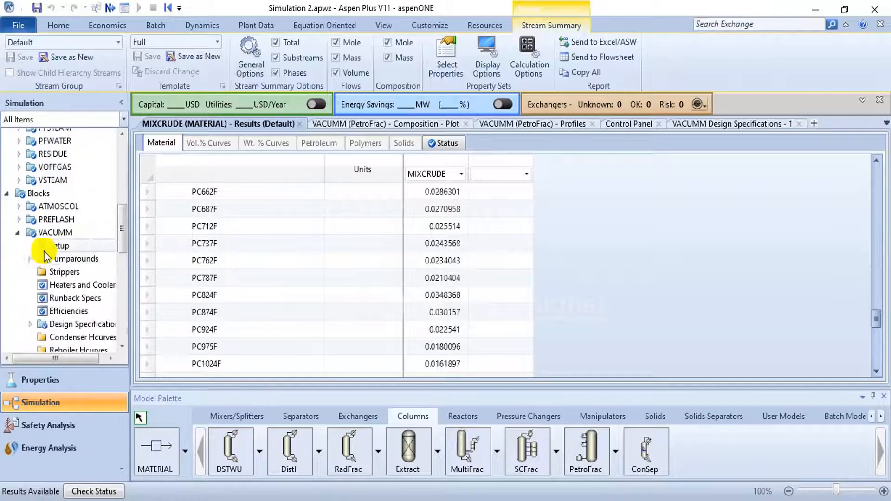
scroll(45, 257, "down", 4)
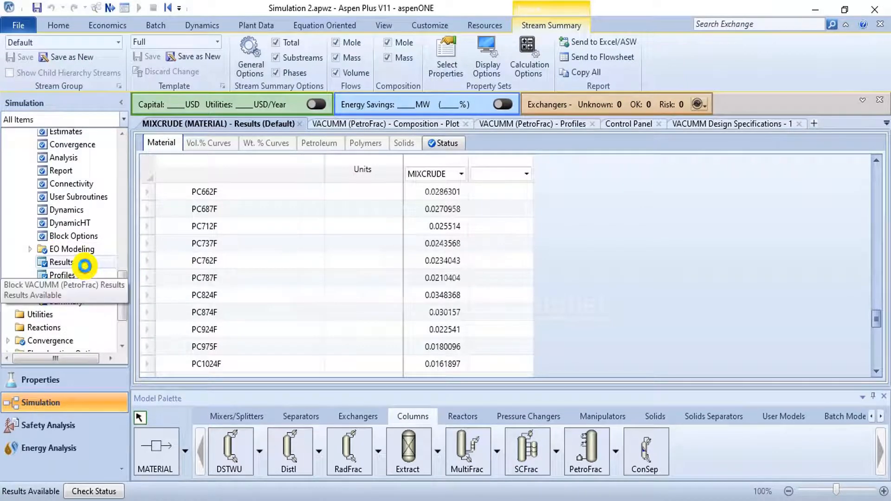
left_click(85, 265)
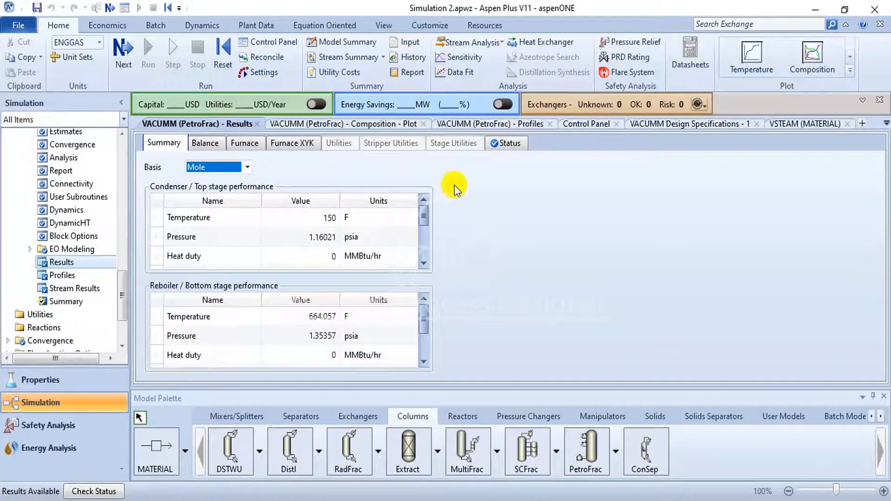
left_click(246, 141)
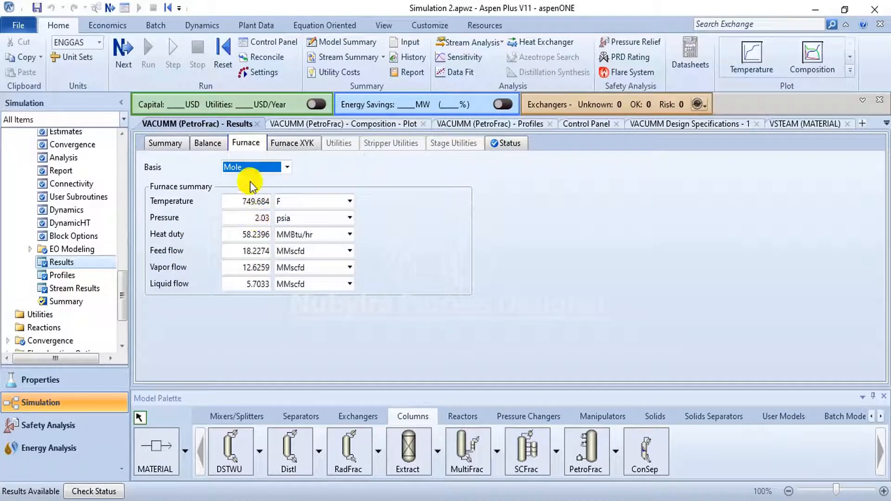
left_click(216, 143)
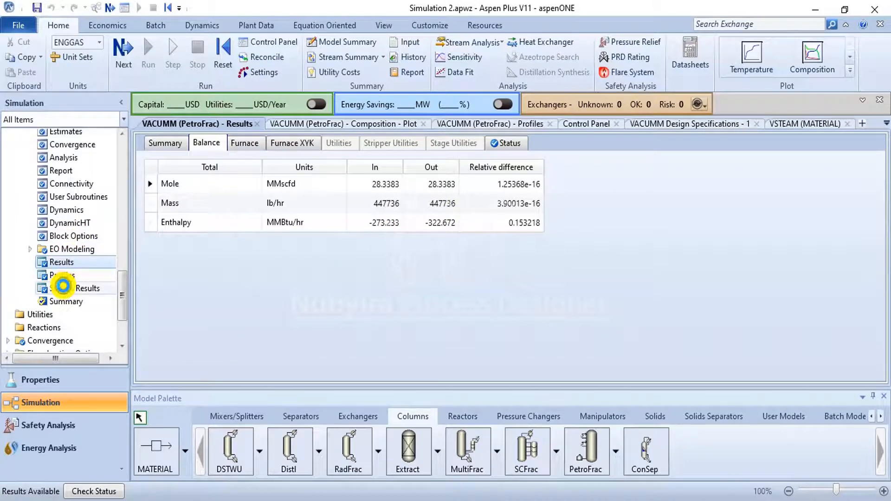
- Open the VACUMM block's stream results and examine the flows of its feed and product streams
left_click(64, 287)
scroll(557, 301, "down", 1)
scroll(557, 301, "down", 6)
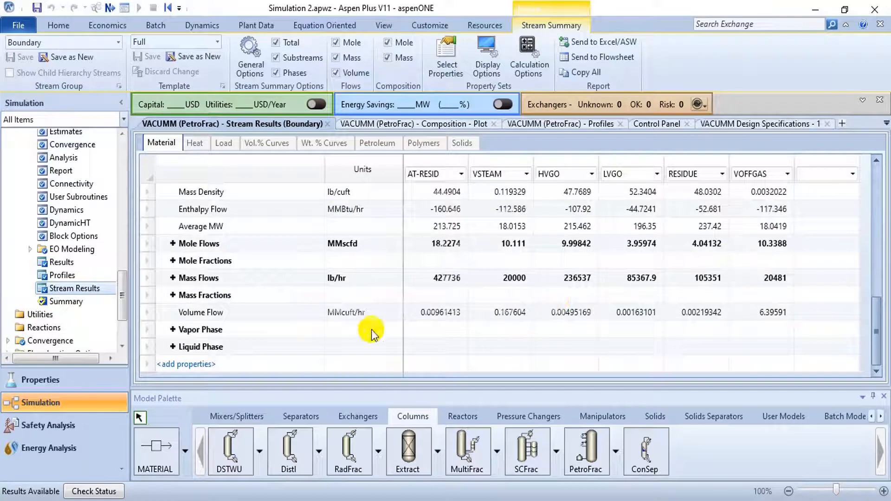
scroll(105, 239, "up", 3)
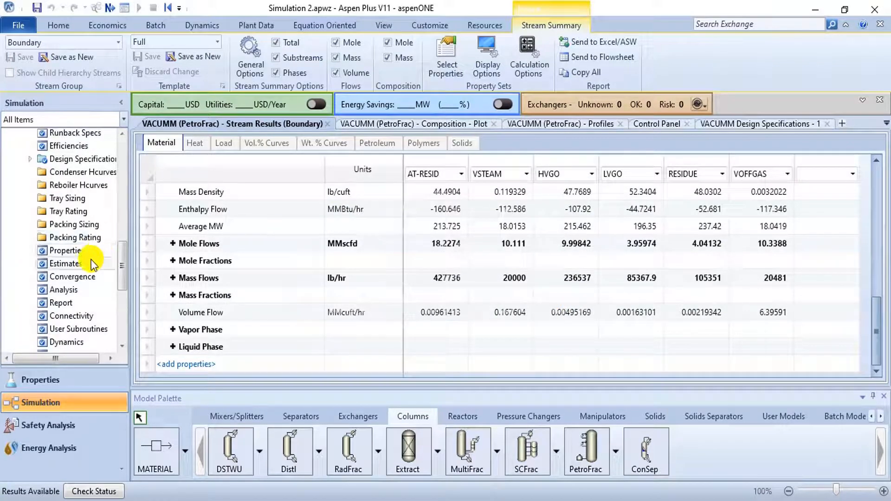
scroll(93, 259, "up", 3)
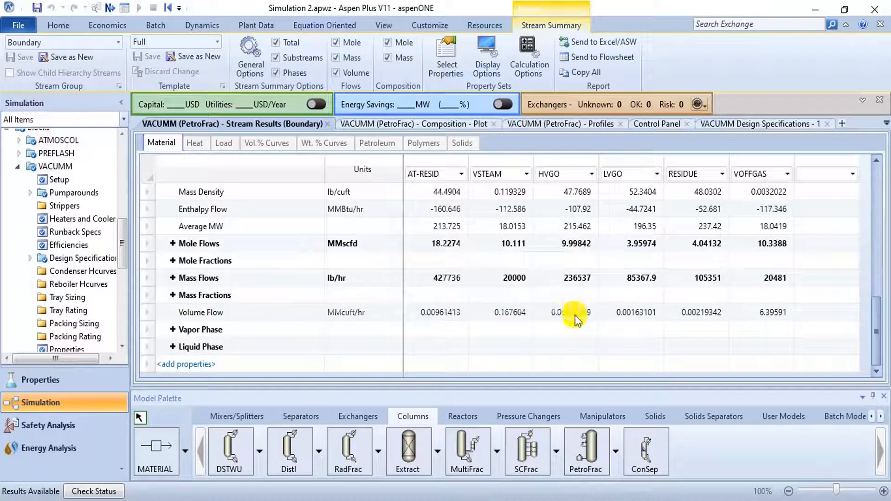
- Set the volume flow unit to bbl/day in the VACUMM stream results and review the stream conditions
left_click(388, 314)
left_click(397, 312)
scroll(387, 347, "up", 5)
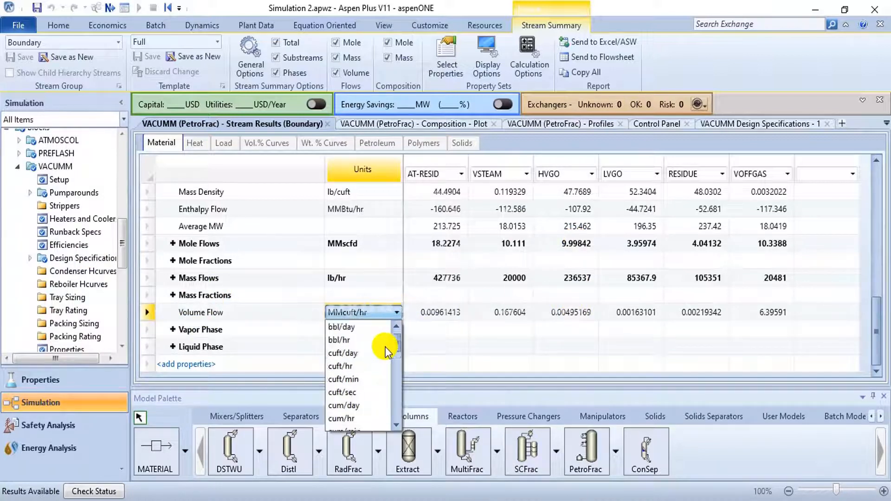
left_click(361, 327)
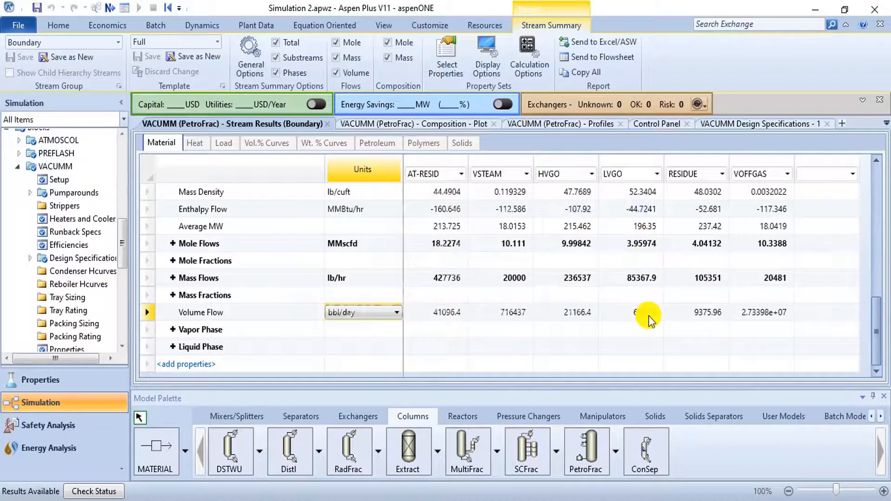
scroll(107, 277, "up", 3)
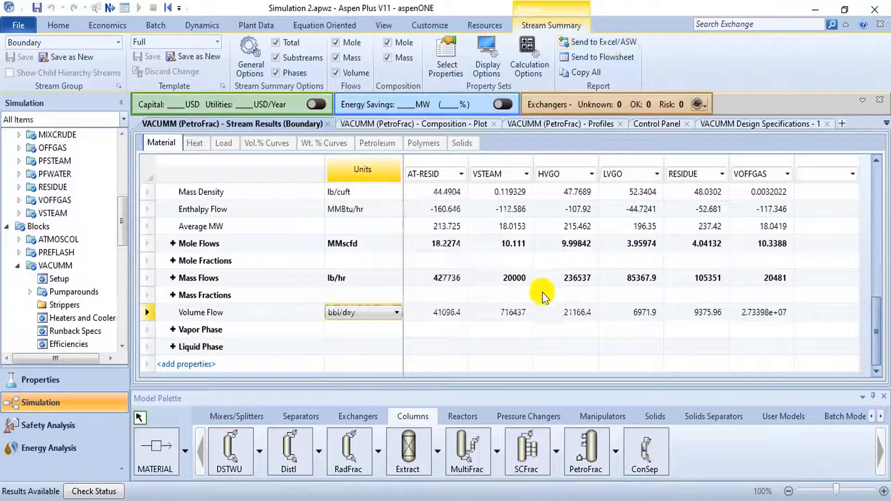
scroll(663, 279, "up", 6)
scroll(663, 279, "up", 2)
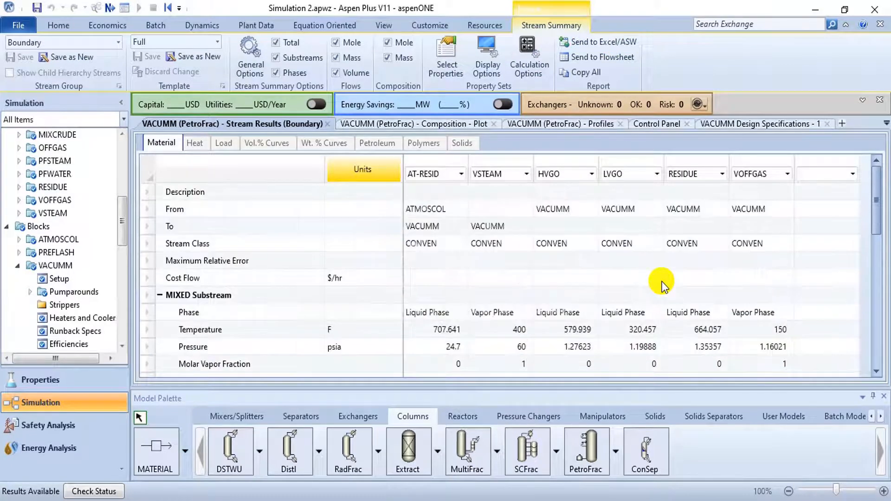
- Open the Results Summary of the whole simulation and expand its list of result forms
scroll(84, 266, "down", 8)
scroll(88, 266, "down", 2)
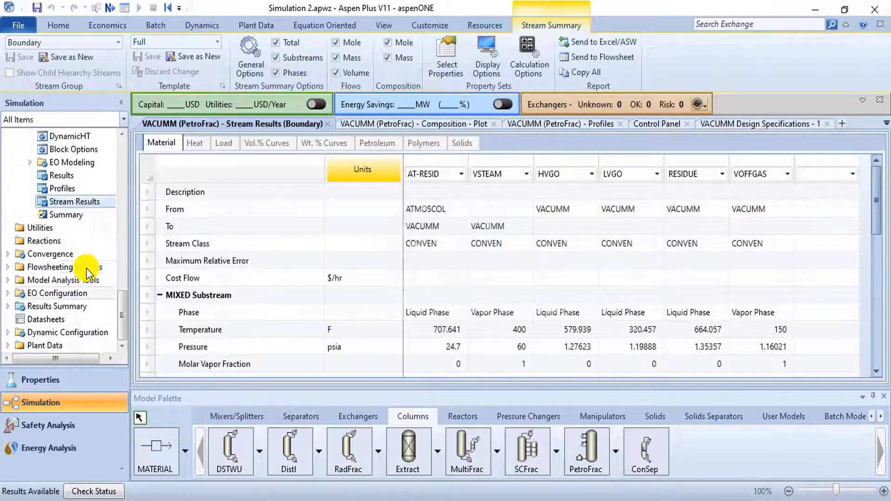
left_click(72, 308)
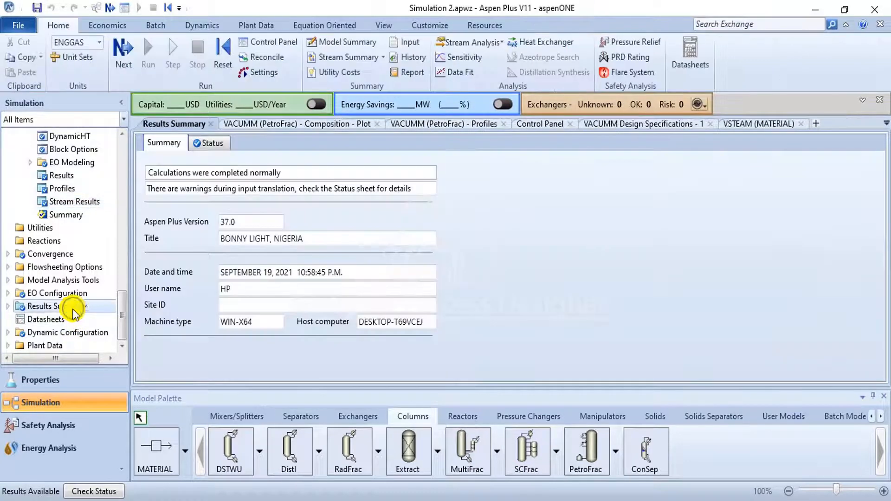
left_click(7, 306)
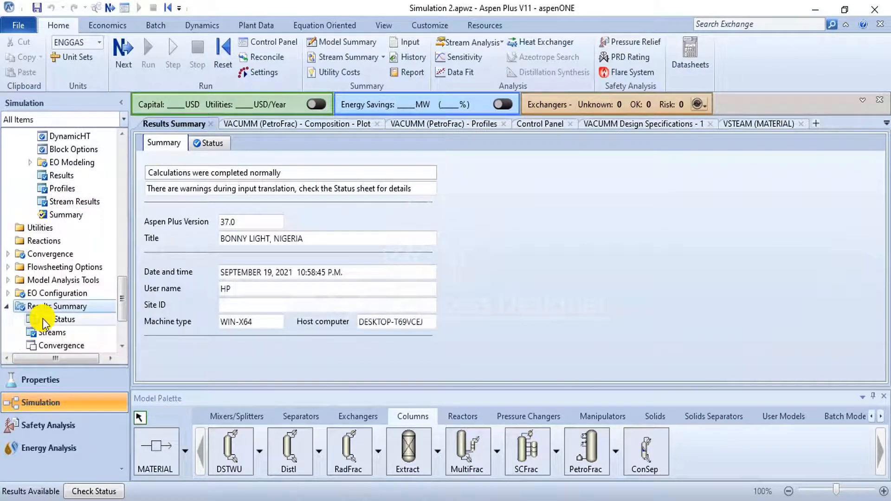
- Start an Excel export of the overall stream results with live variable link information included and tables formatted as Table Style Light 11
left_click(46, 332)
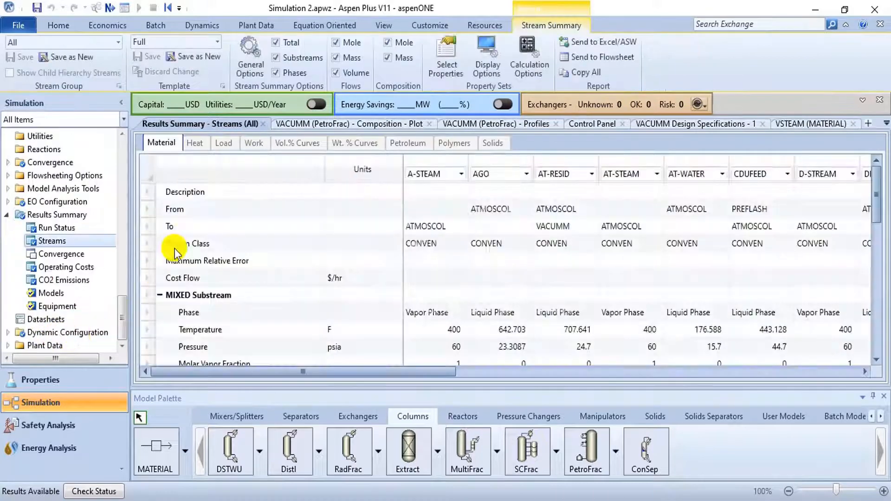
scroll(576, 211, "down", 2)
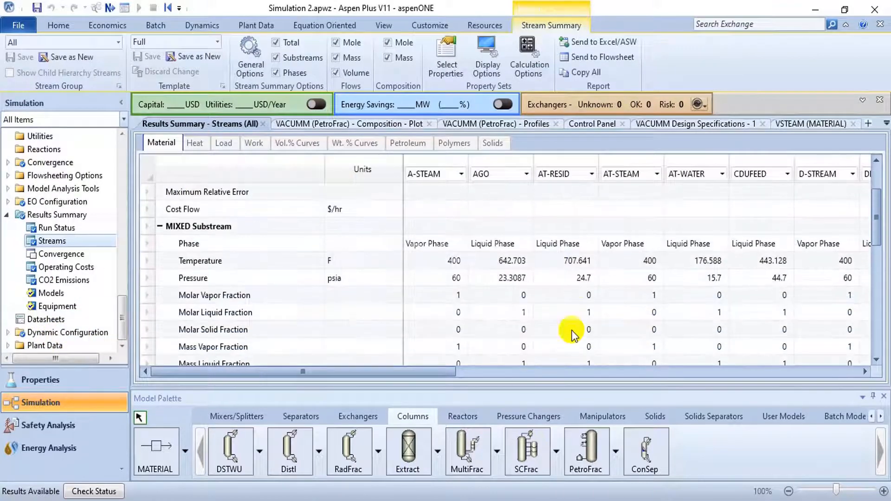
left_click(590, 39)
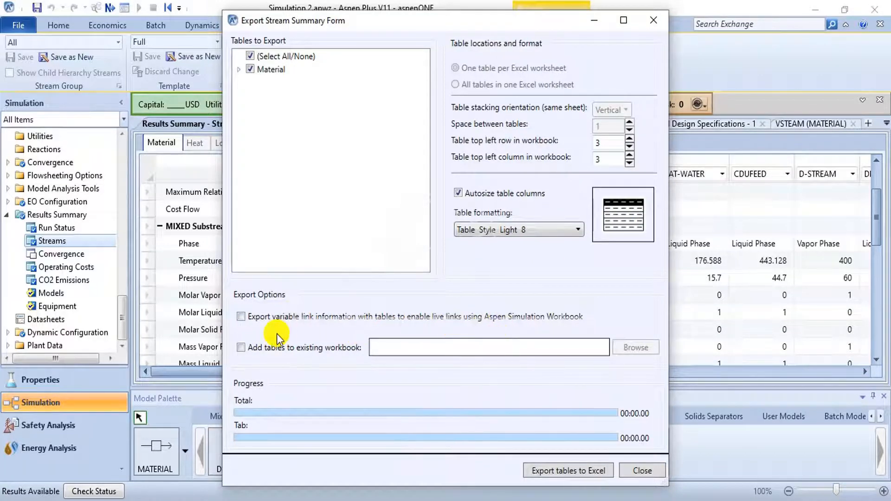
left_click(240, 318)
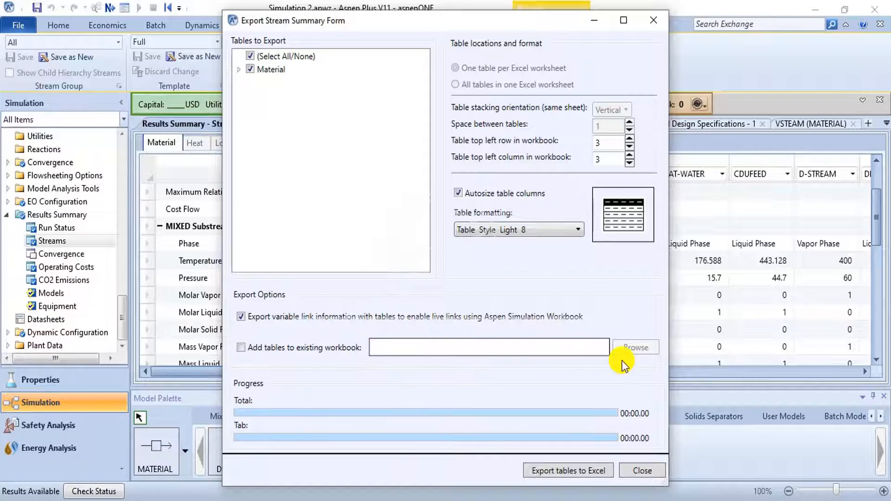
left_click(548, 231)
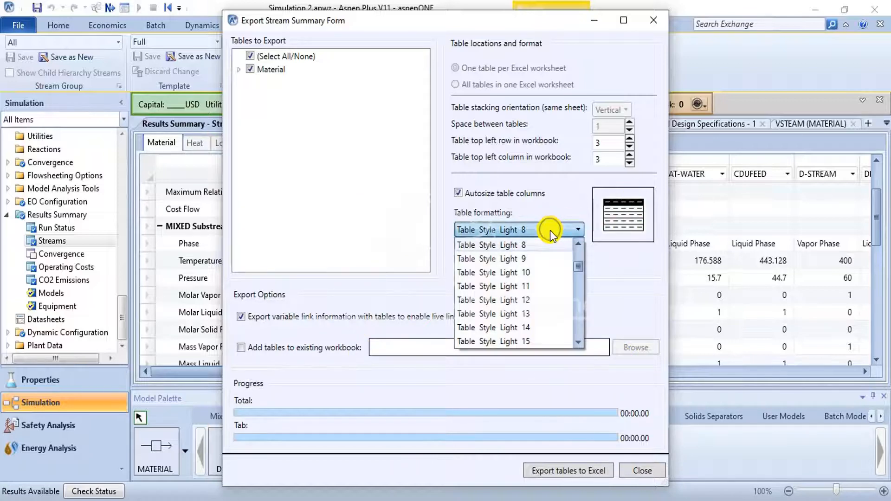
left_click(535, 290)
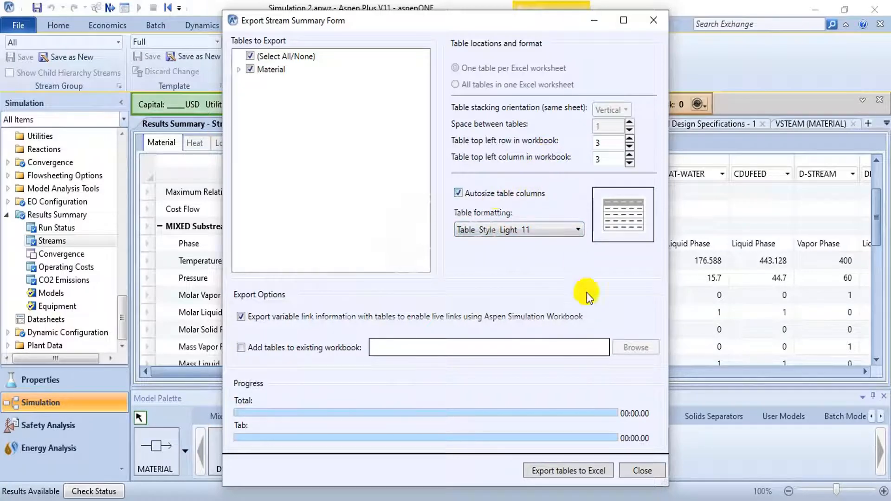
- Export the stream tables to an Excel workbook named Crude Distillation Unit and open the exported file
left_click(567, 472)
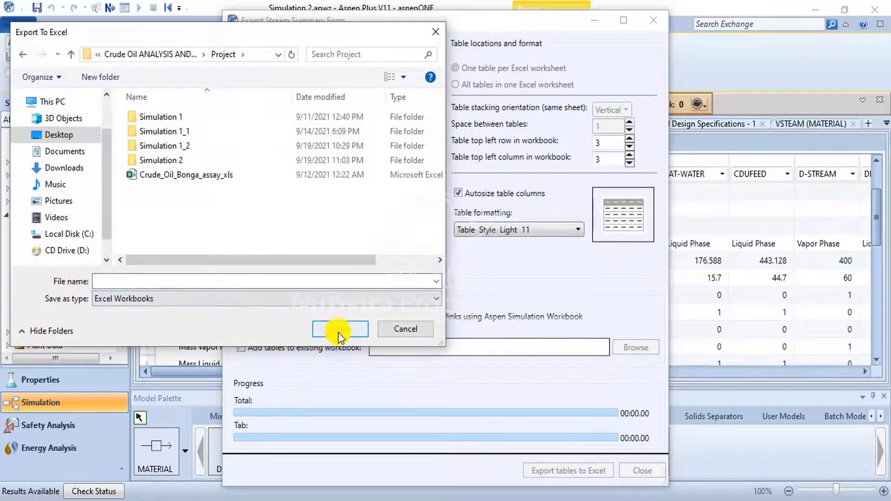
left_click(291, 282)
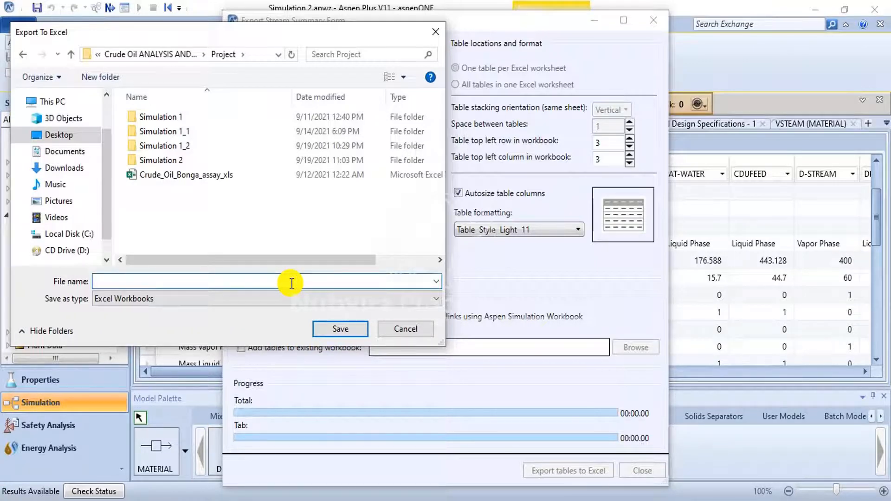
type("CD")
key("BackSpace")
type("rude Distillation Unit")
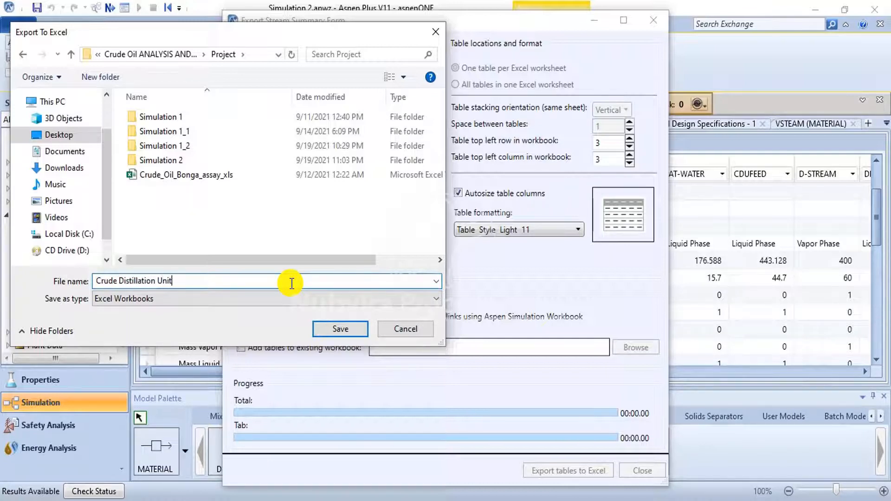
left_click(341, 329)
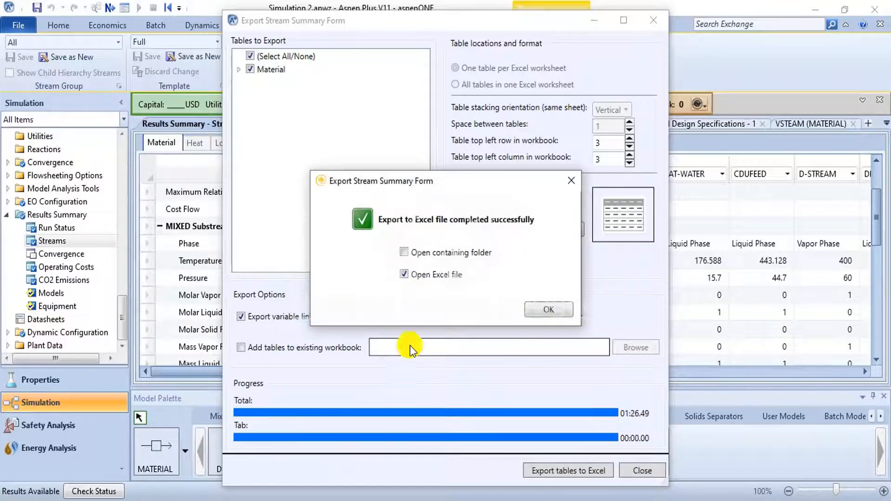
left_click(553, 311)
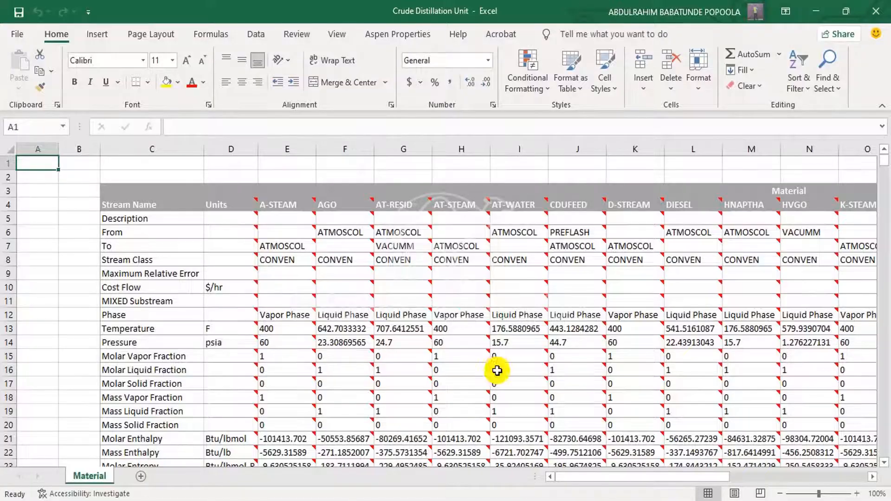
- Look through the exported Material sheet, examining the stream conditions, component flows and variable link comments on the value cells
scroll(486, 356, "down", 1)
scroll(464, 362, "down", 8)
scroll(430, 378, "down", 6)
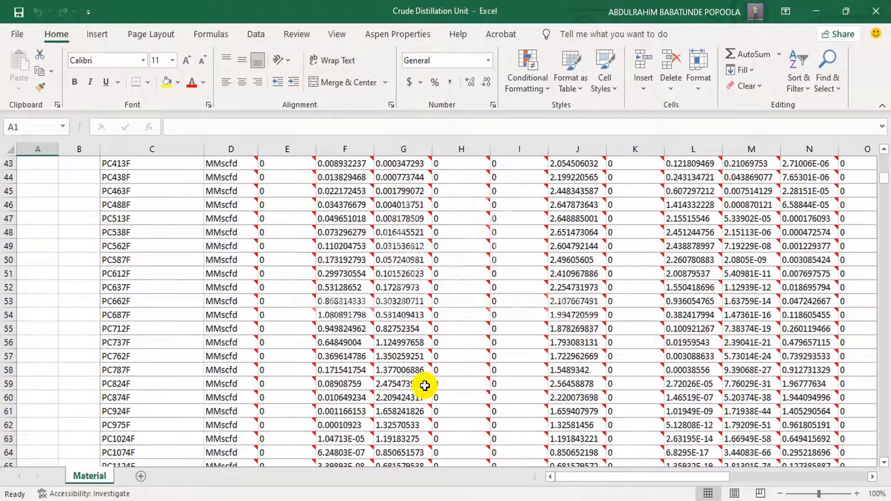
scroll(408, 418, "down", 4)
scroll(571, 421, "up", 14)
scroll(565, 411, "up", 3)
scroll(533, 394, "down", 3)
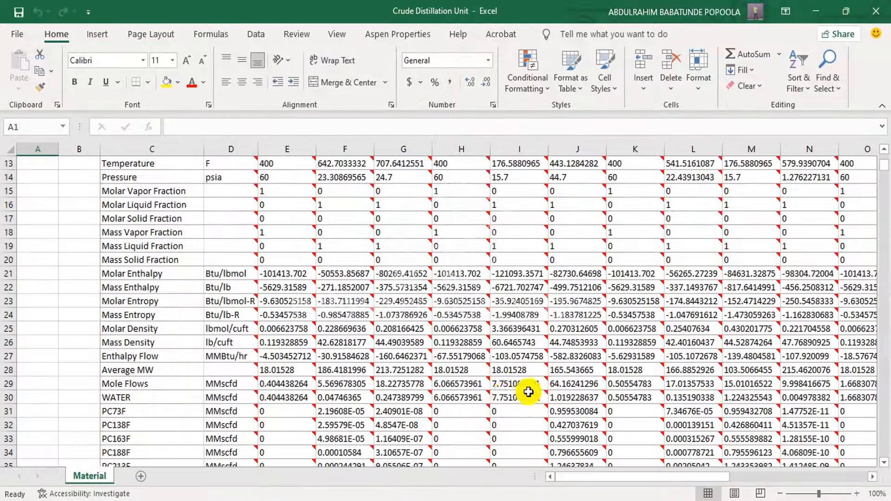
left_click(385, 353)
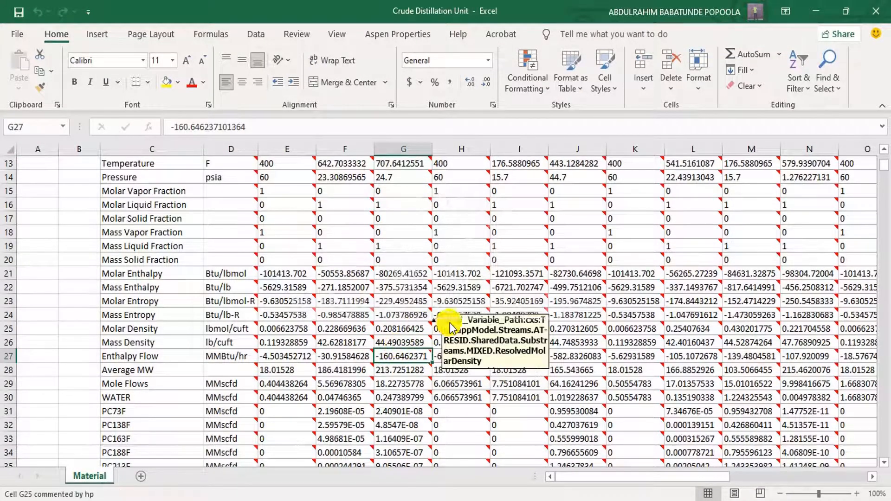
left_click(343, 300)
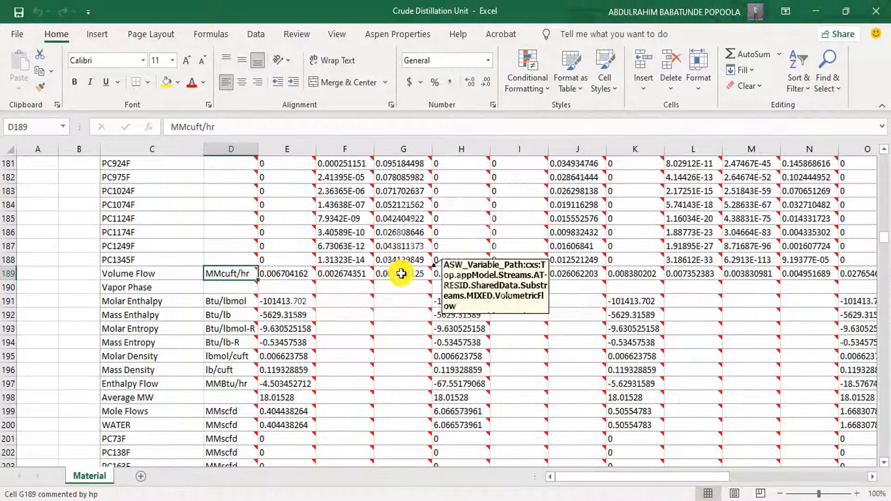
- Switch back to Aspen Plus and set the volume flow unit to bbl/day in the overall stream results
left_click(467, 500)
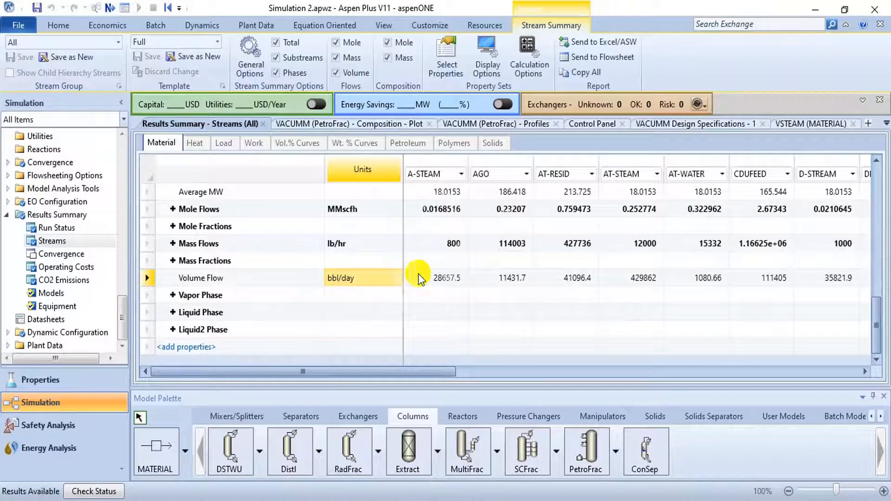
left_click(447, 278)
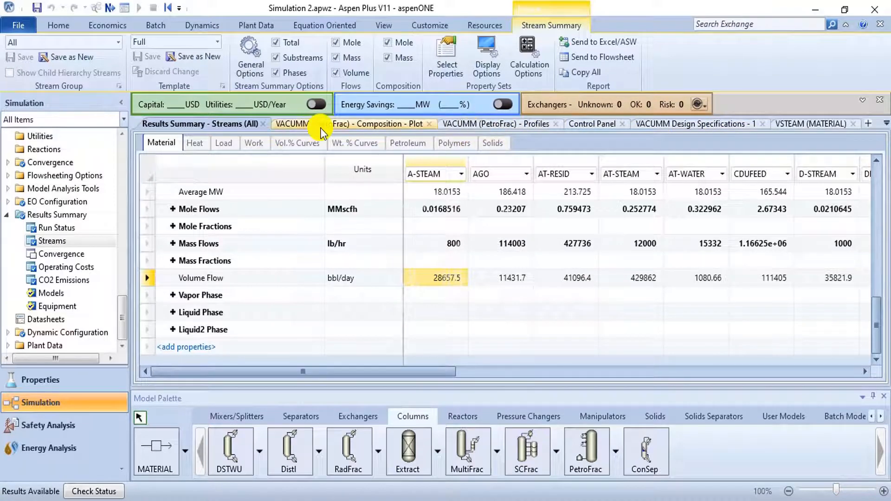
- Close the VACUMM composition plot and open the VACUMM column's stream results from the main flowsheet
left_click(429, 124)
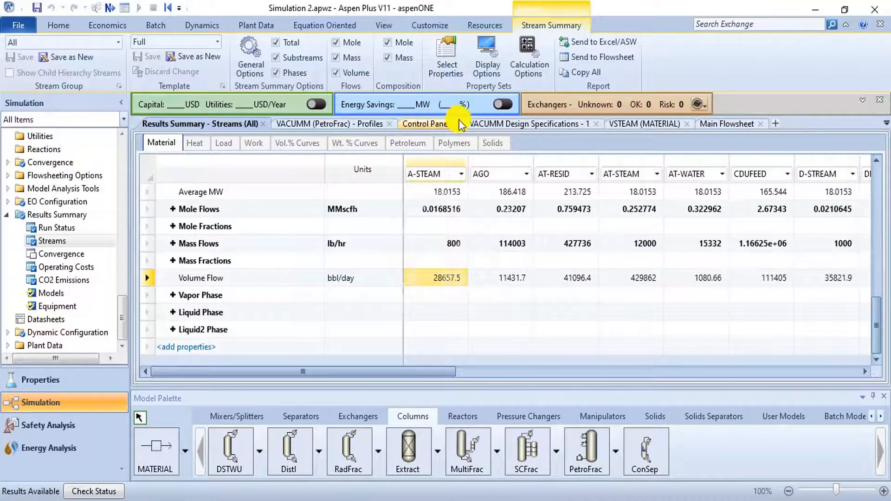
left_click(739, 124)
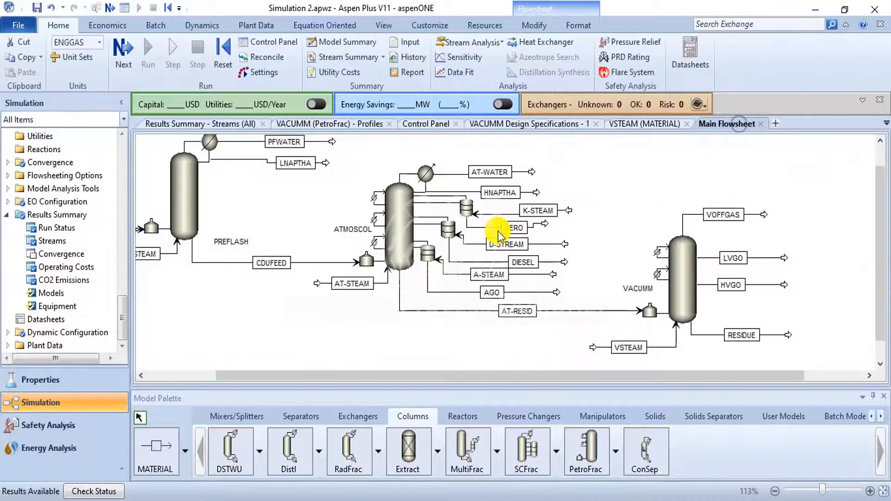
left_click(687, 270)
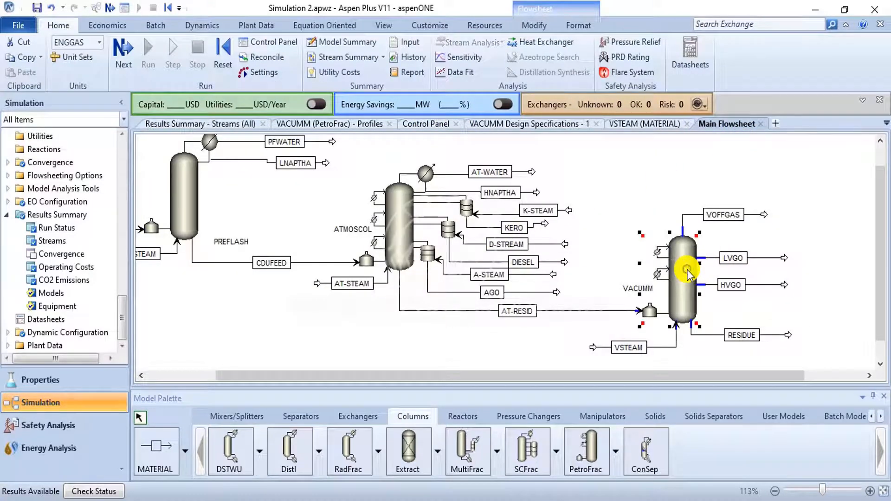
double_click(686, 270)
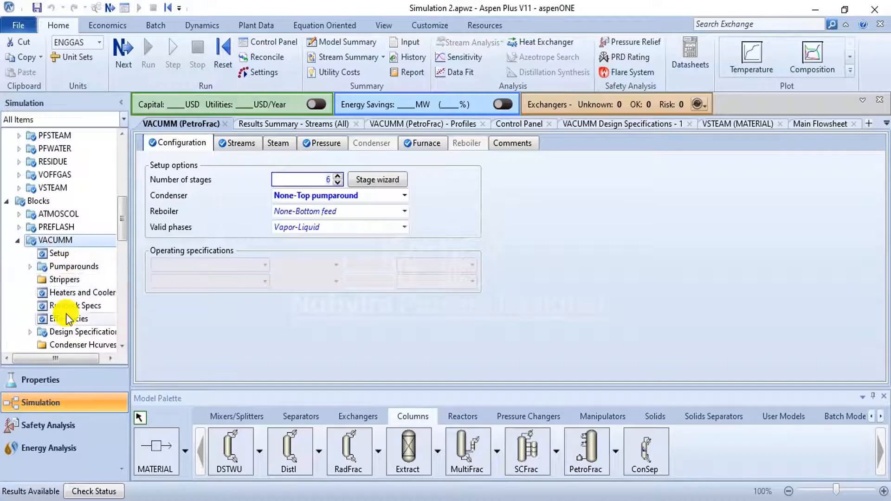
scroll(68, 308, "down", 8)
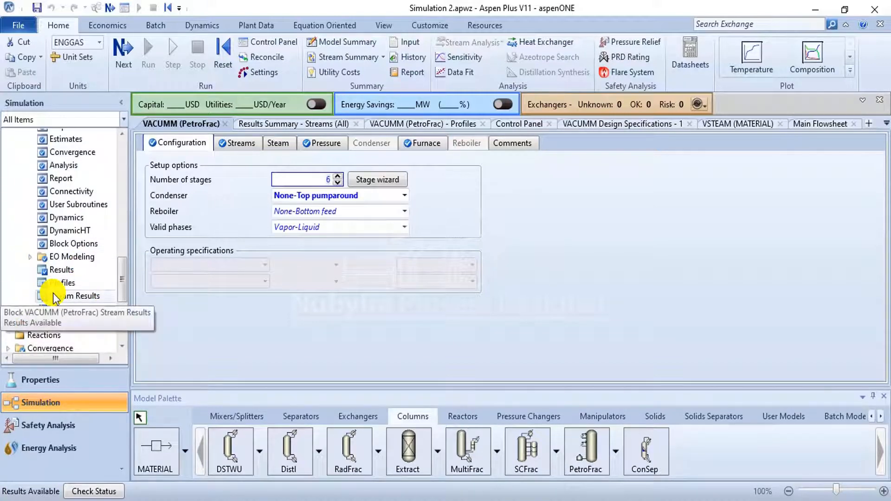
left_click(53, 294)
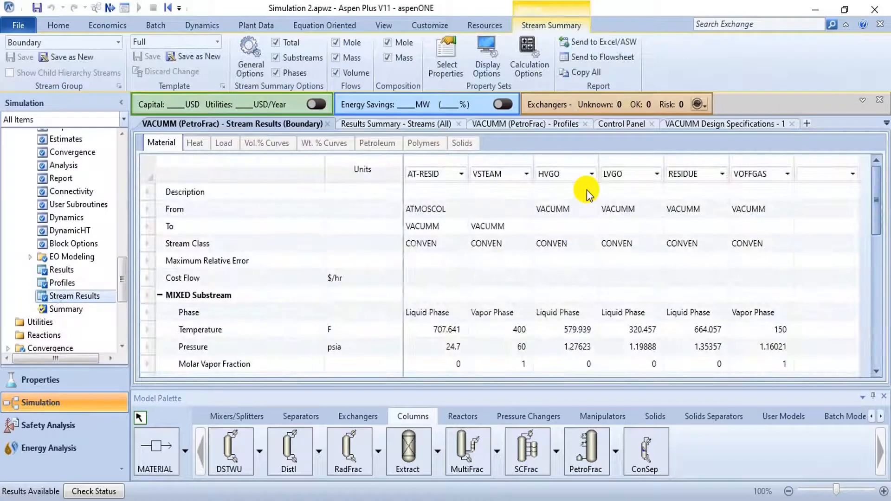
- Set the Volume Flow unit of the VACUMM feed and product streams to bbl/day
scroll(614, 217, "down", 7)
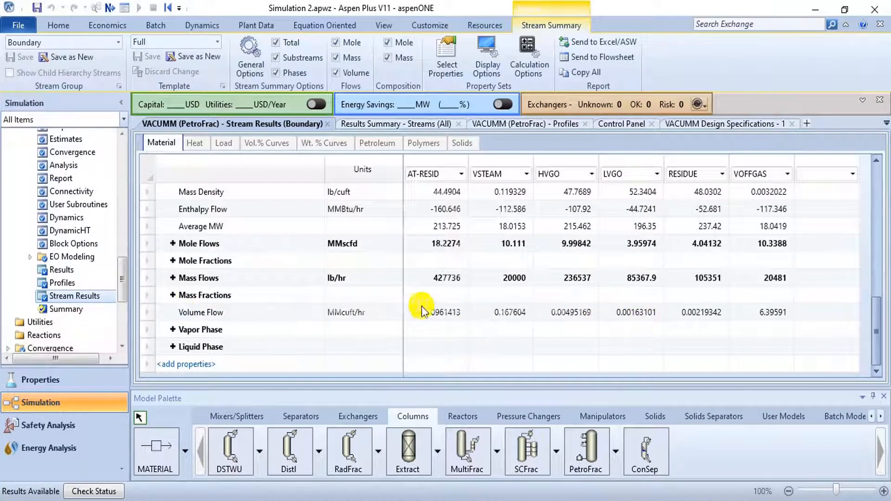
left_click(391, 313)
left_click(395, 313)
scroll(379, 341, "up", 5)
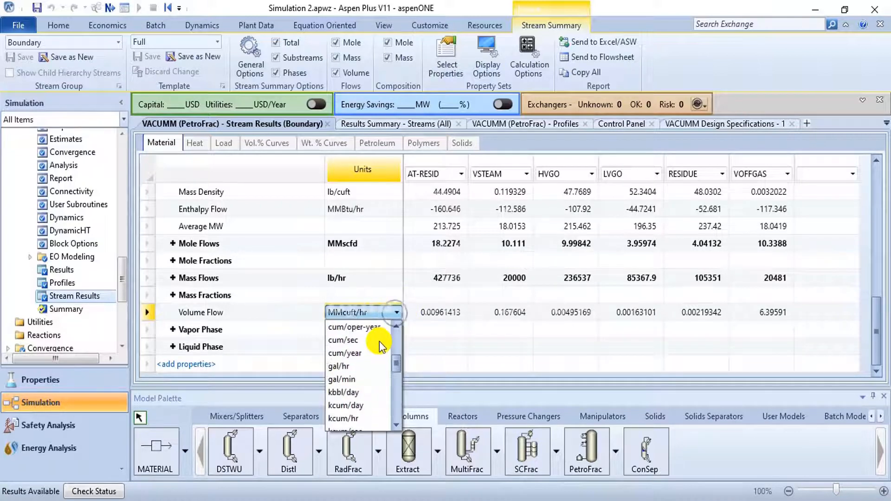
left_click(367, 342)
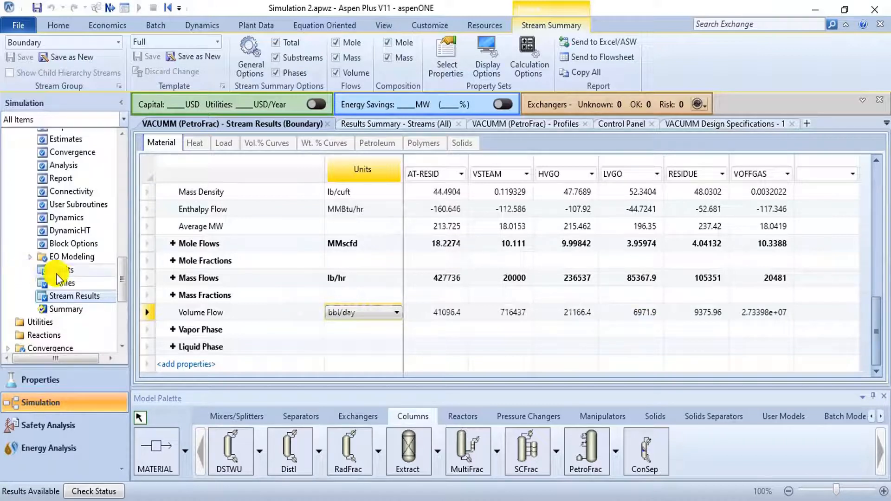
- Set the stage 1 temperature target in the VACUMM column's design specification 1 to 120 F and rerun the simulation
scroll(69, 283, "up", 2)
scroll(69, 281, "up", 1)
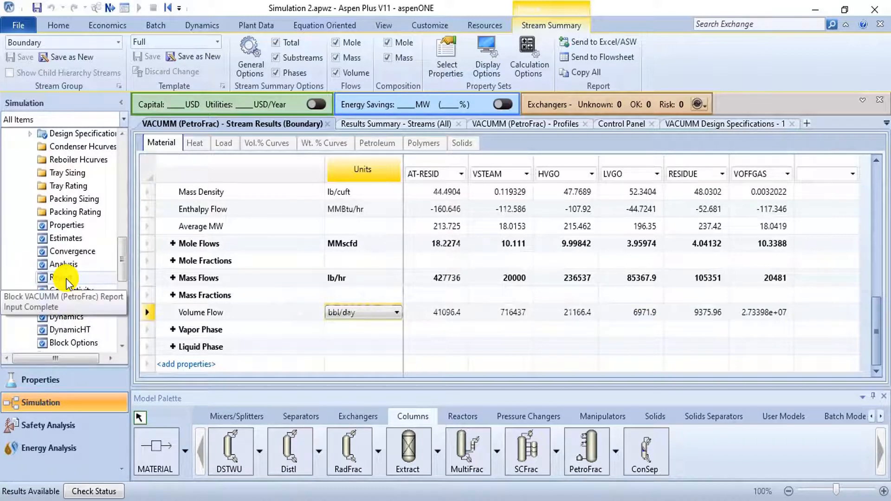
scroll(67, 279, "up", 3)
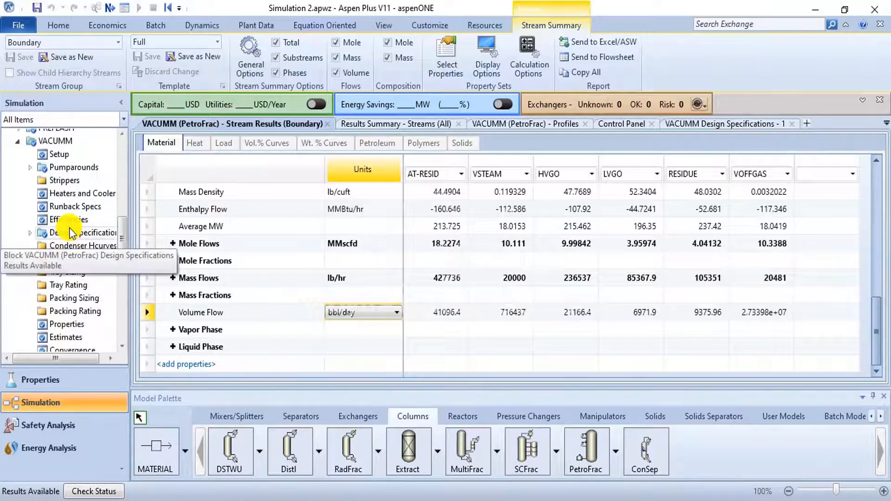
scroll(90, 211, "up", 2)
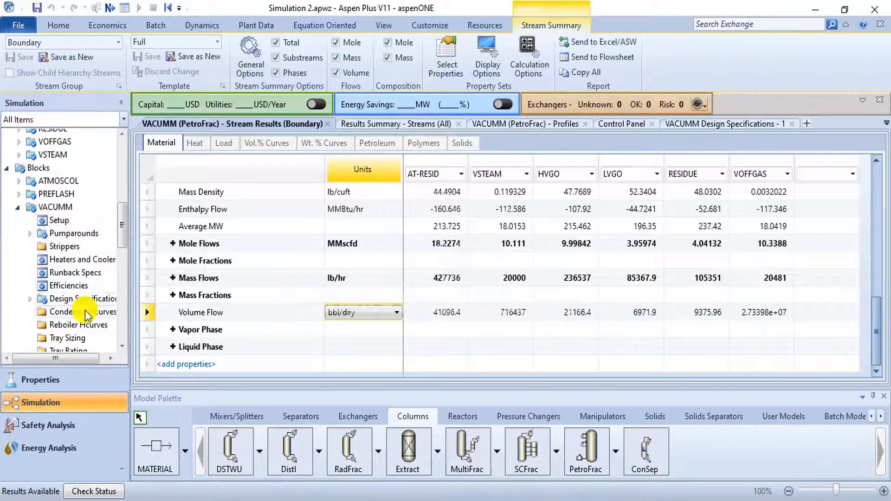
left_click(84, 297)
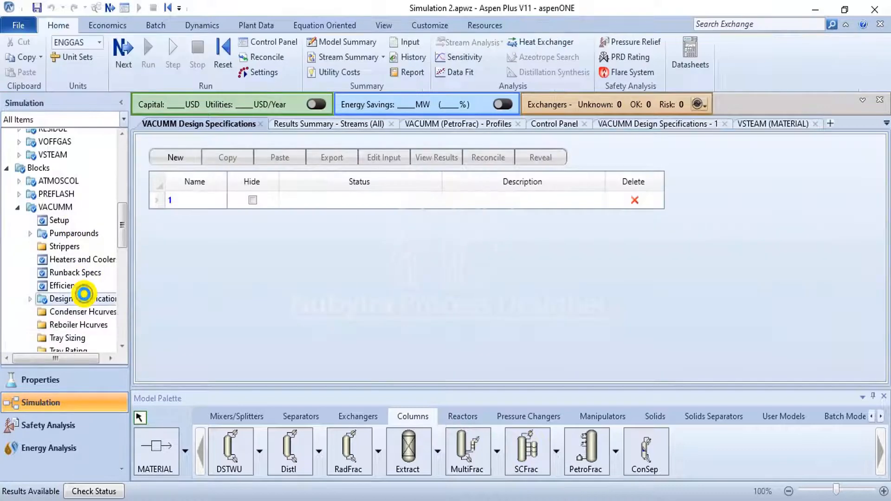
left_click(176, 204)
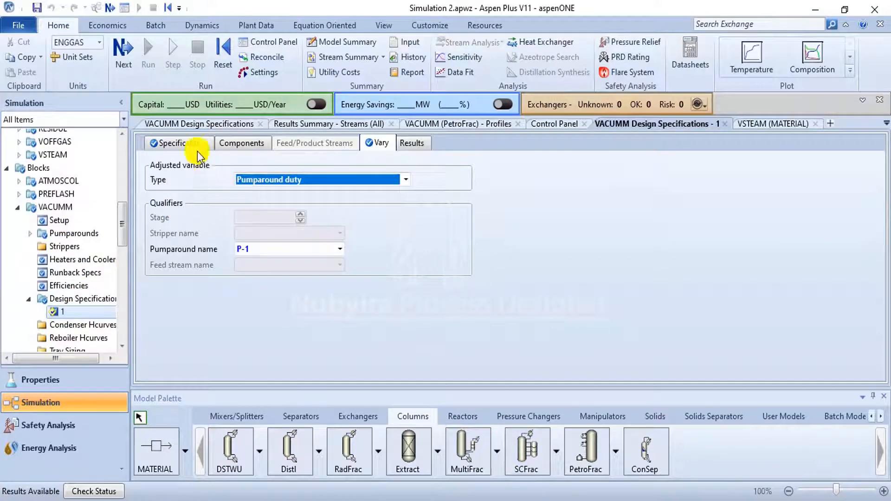
left_click(190, 142)
left_click(221, 224)
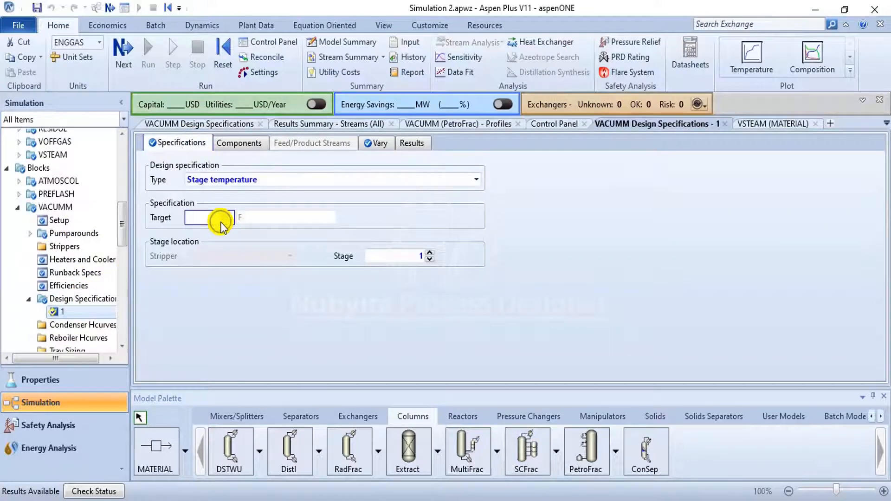
type("120")
left_click(224, 238)
left_click(149, 70)
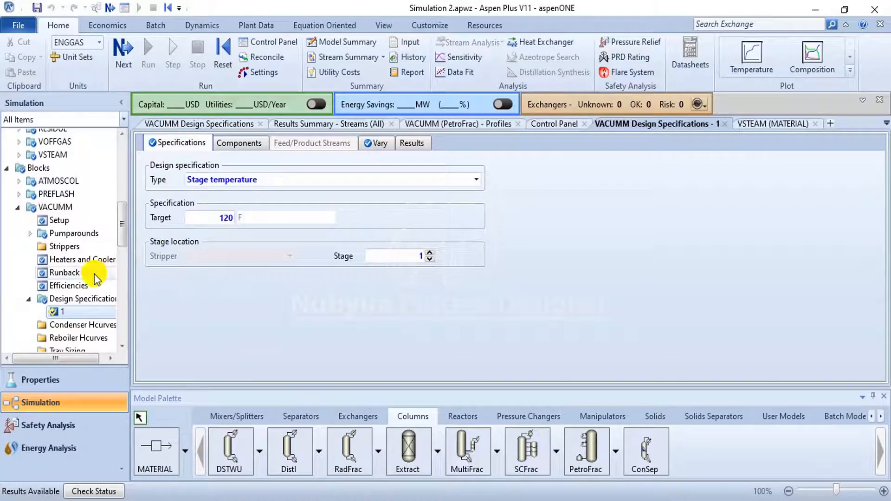
- Reopen the VACUMM block's stream results and examine the recalculated mass and volume flows
scroll(98, 277, "down", 10)
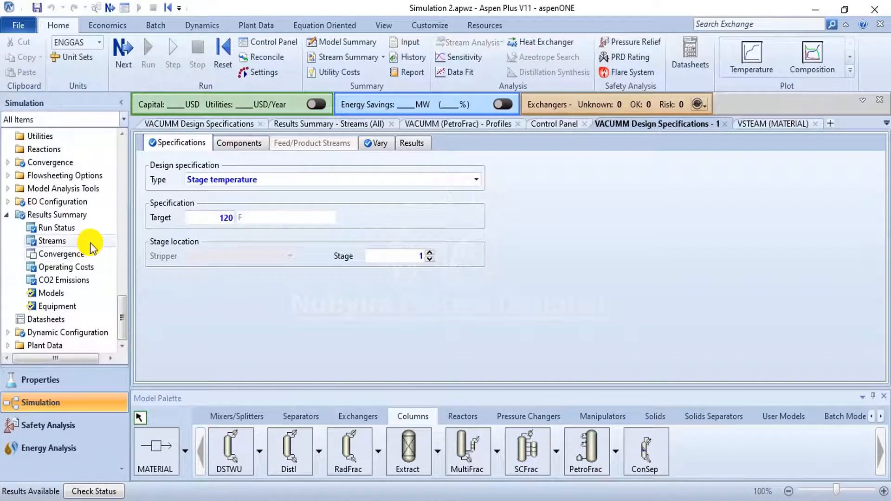
scroll(93, 246, "up", 3)
left_click(90, 242)
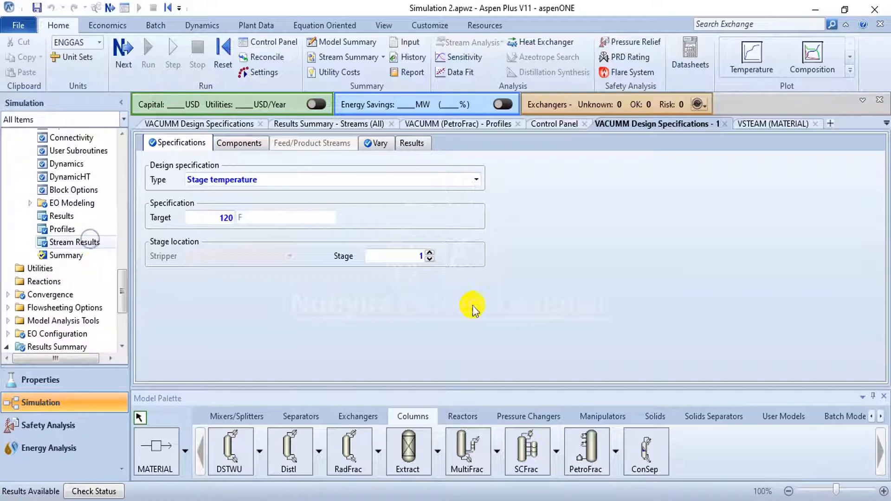
scroll(511, 296, "down", 5)
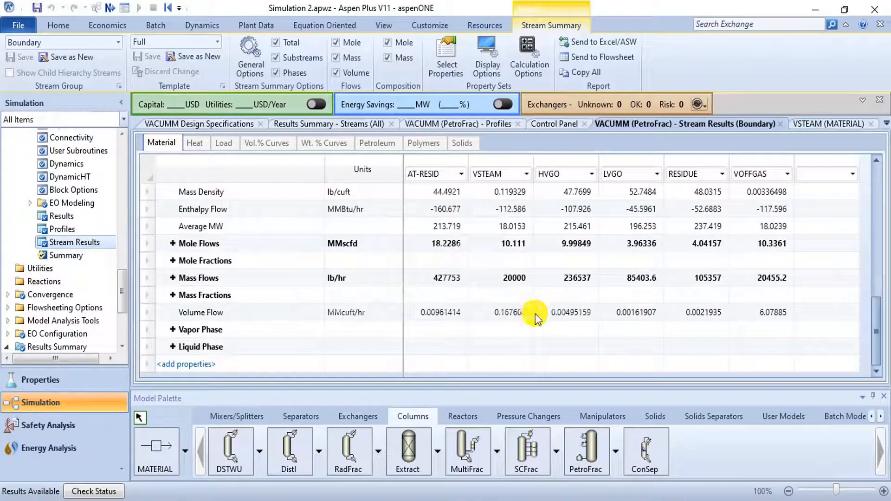
- Set the Volume Flow unit in the VACUMM column's stream results to bbl/day
left_click(371, 312)
left_click(391, 313)
scroll(377, 336, "up", 5)
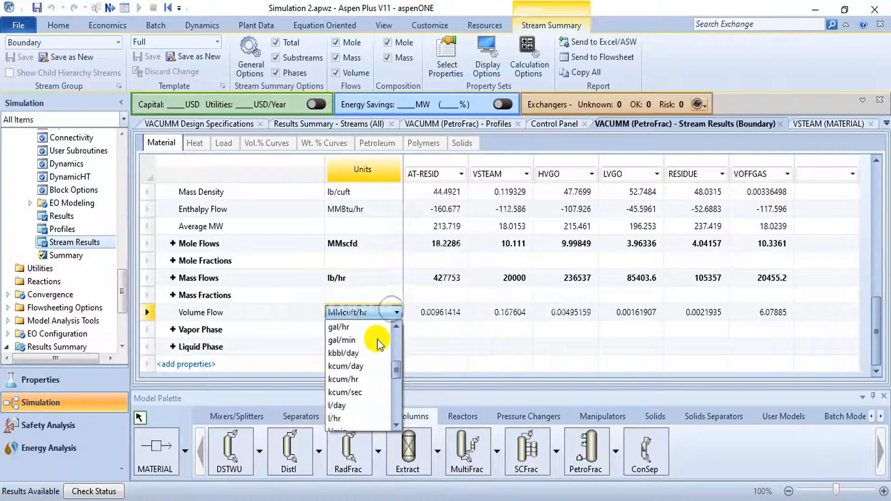
left_click(367, 344)
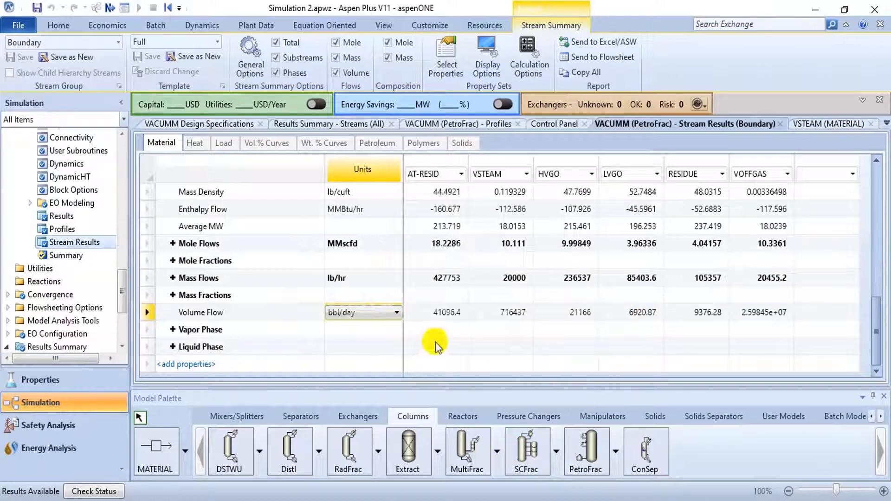
left_click(397, 312)
scroll(377, 352, "up", 1)
scroll(374, 344, "down", 5)
left_click(529, 350)
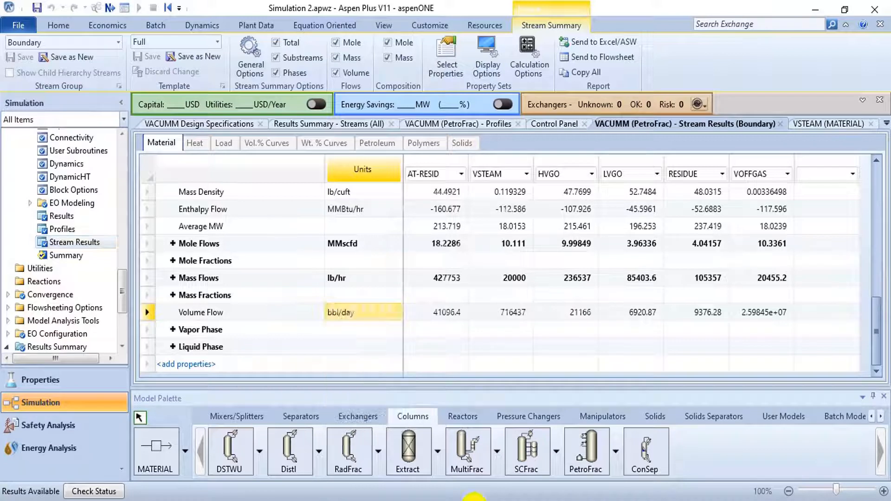
- Change the Volume Flow unit of the VACUMM streams to Mcuft/hr
left_click(395, 313)
scroll(388, 383, "down", 6)
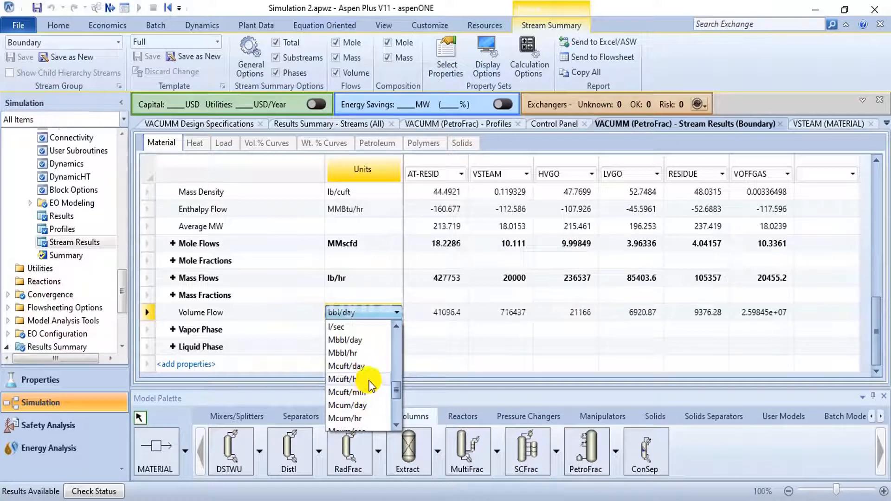
left_click(369, 381)
- Set the Volume Flow unit of the VACUMM feed and product streams to MMcuft/day
left_click(397, 312)
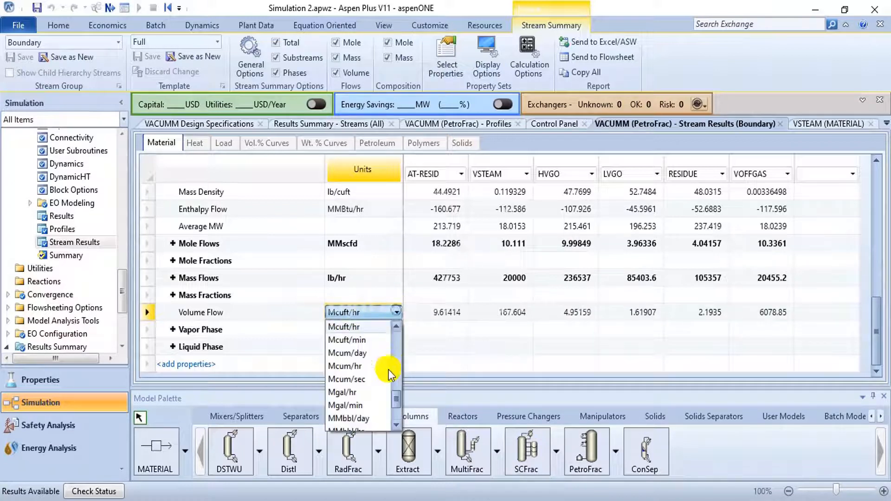
scroll(375, 382, "down", 2)
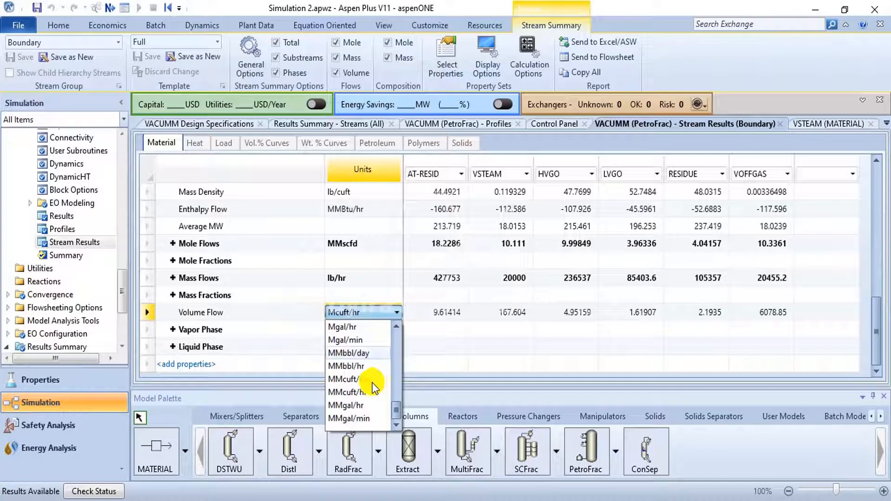
left_click(366, 388)
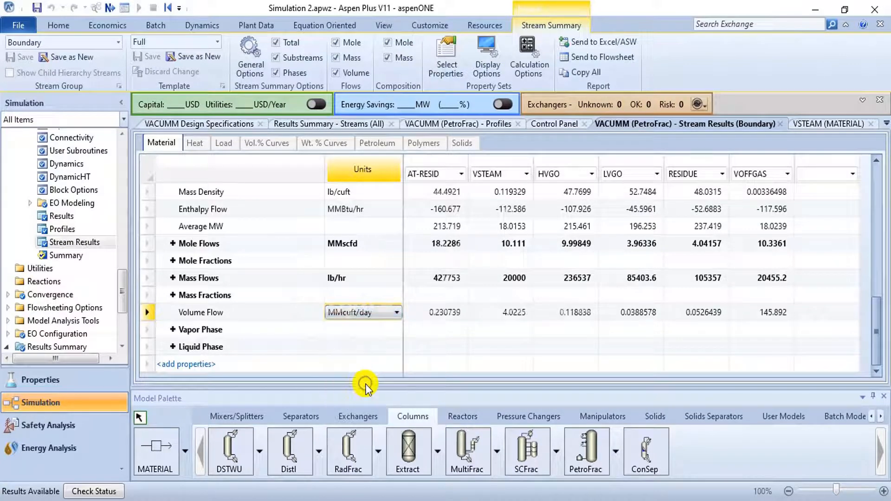
left_click(612, 349)
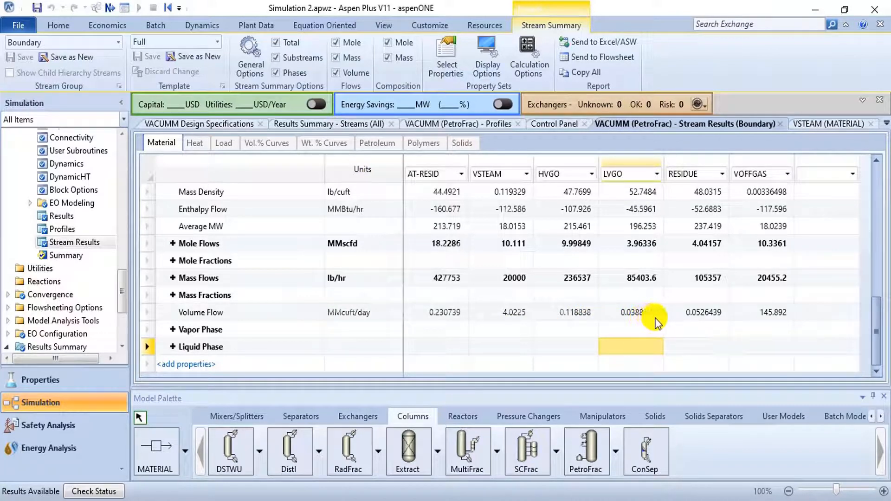
- Review the phases, temperatures and pressures of the VACUMM streams, and collapse the VACUMM block in the navigation tree
scroll(461, 294, "up", 3)
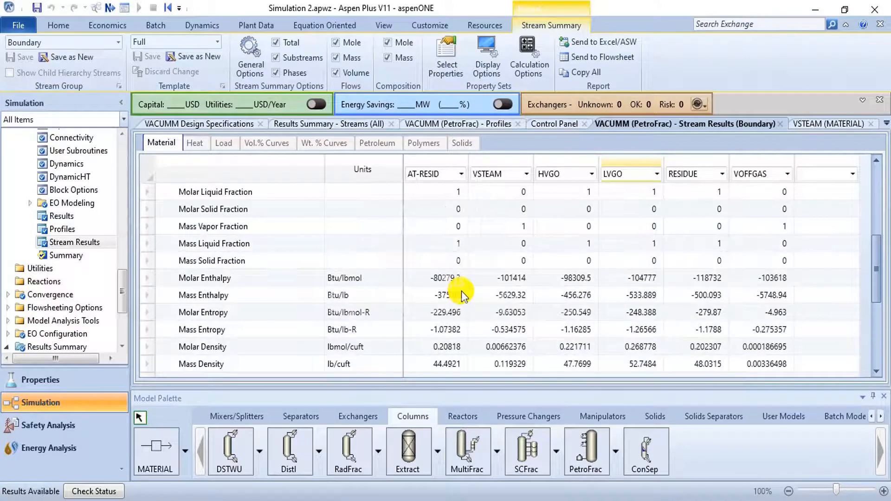
scroll(461, 293, "up", 2)
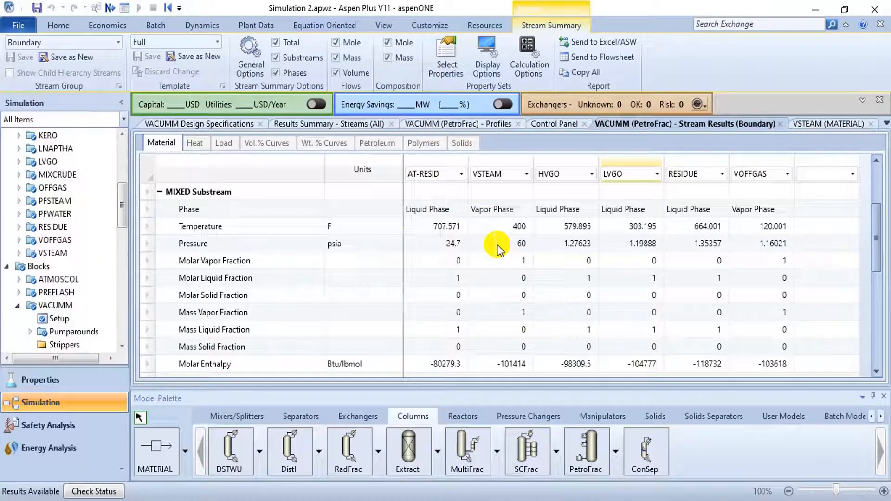
left_click(19, 307)
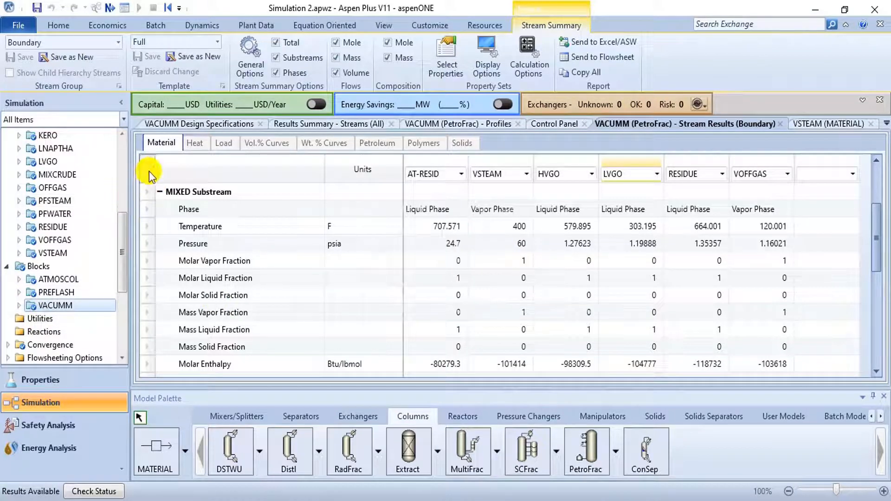